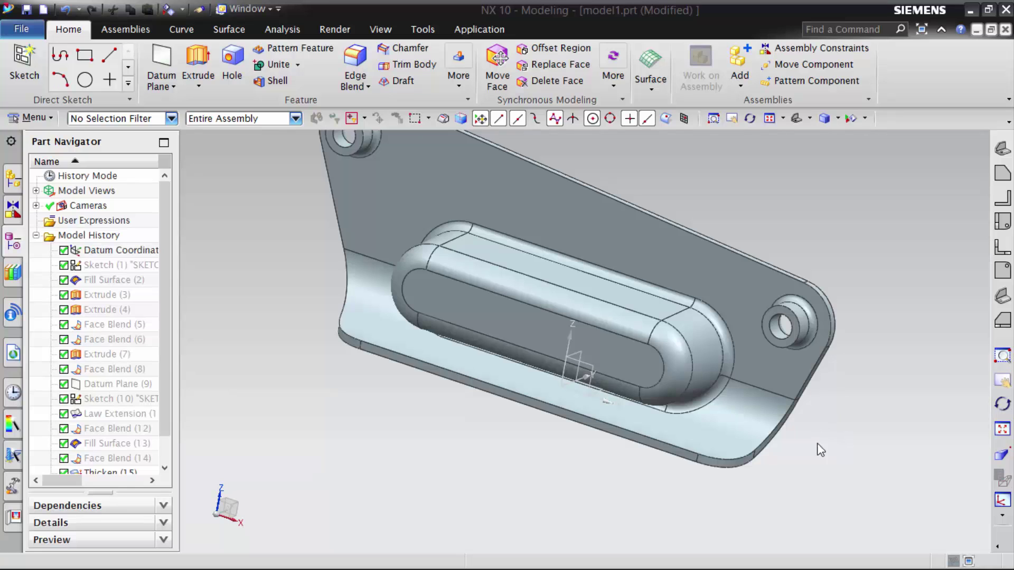
Step: Orbit the finished bracket model to inspect it from another angle
mouse_move(776, 501)
middle_down()
mouse_move(690, 359)
mouse_move(604, 284)
mouse_move(319, 282)
mouse_move(317, 331)
middle_up()
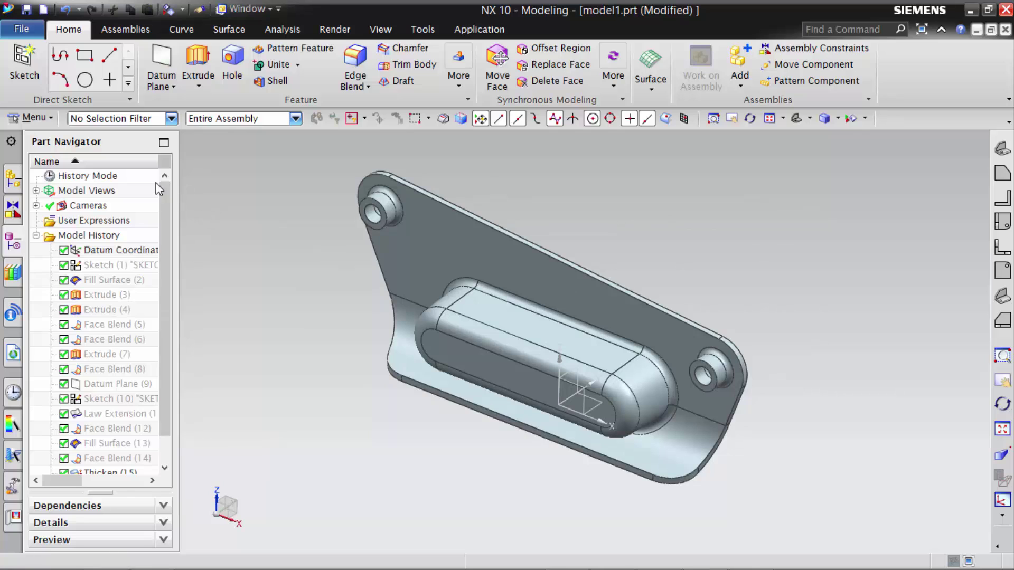
Step: Create a new part model2.prt from the Model template
click(22, 29)
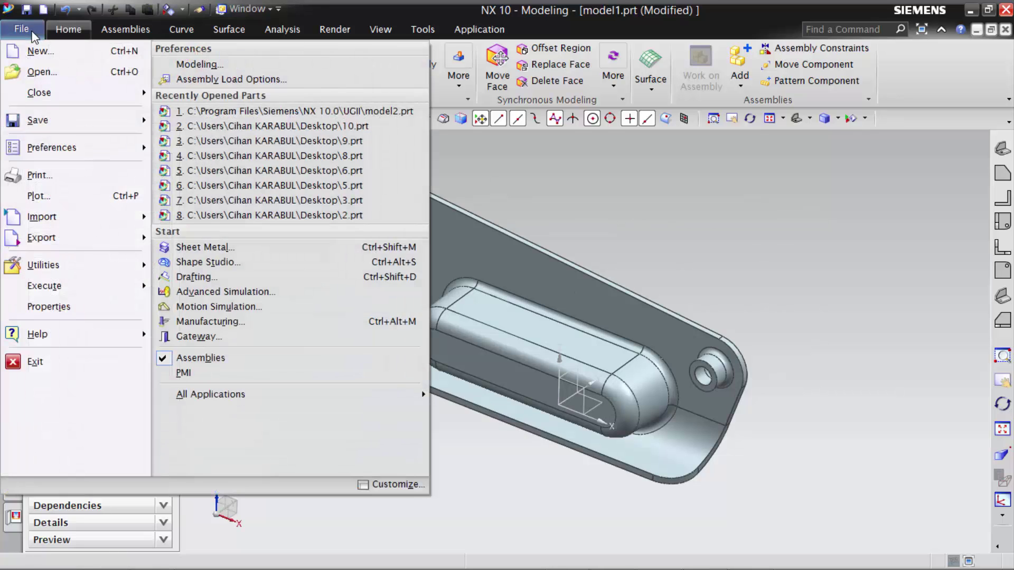
click(24, 53)
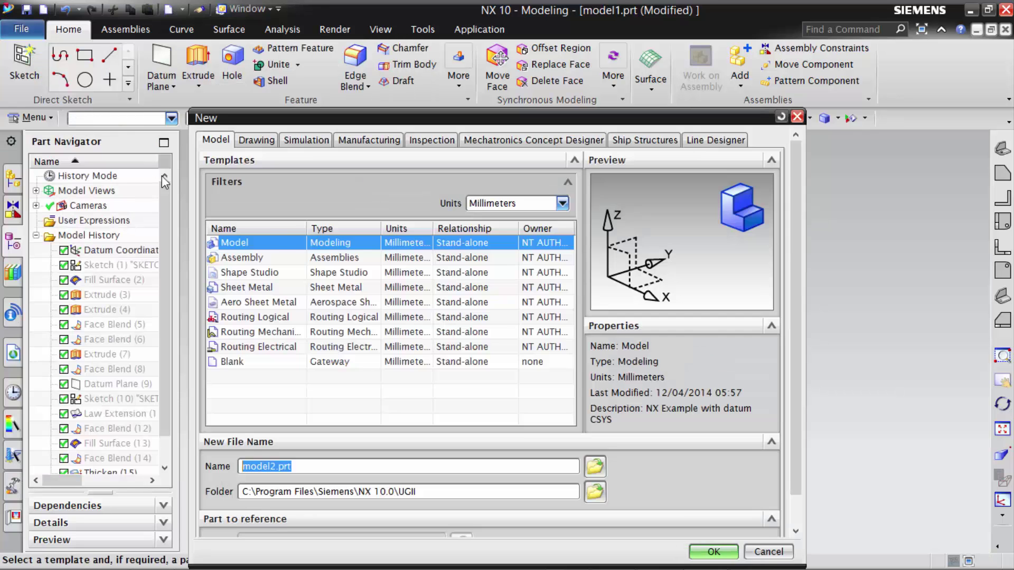
click(713, 552)
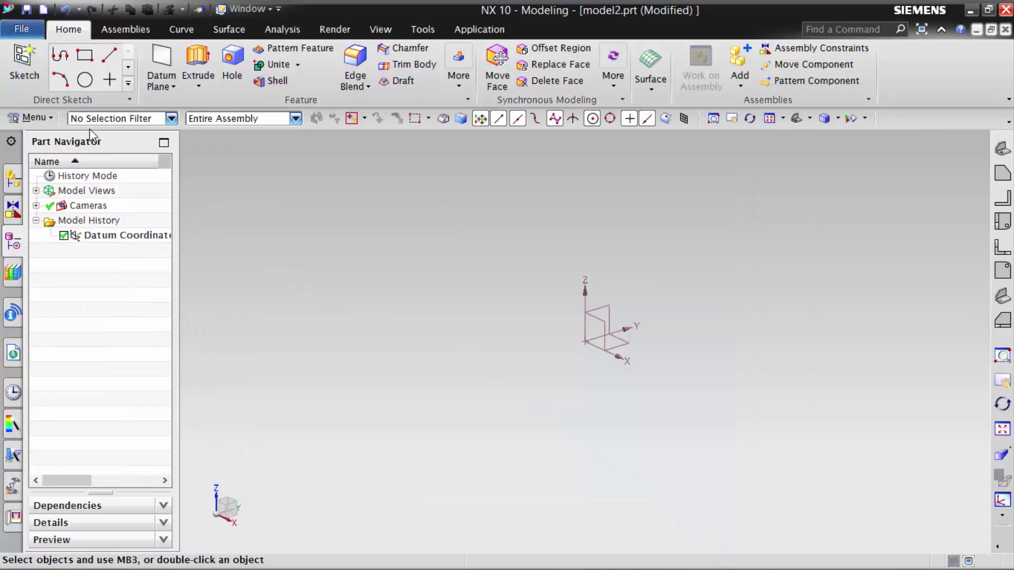
Step: Start a sketch placed on the XZ datum plane
click(24, 60)
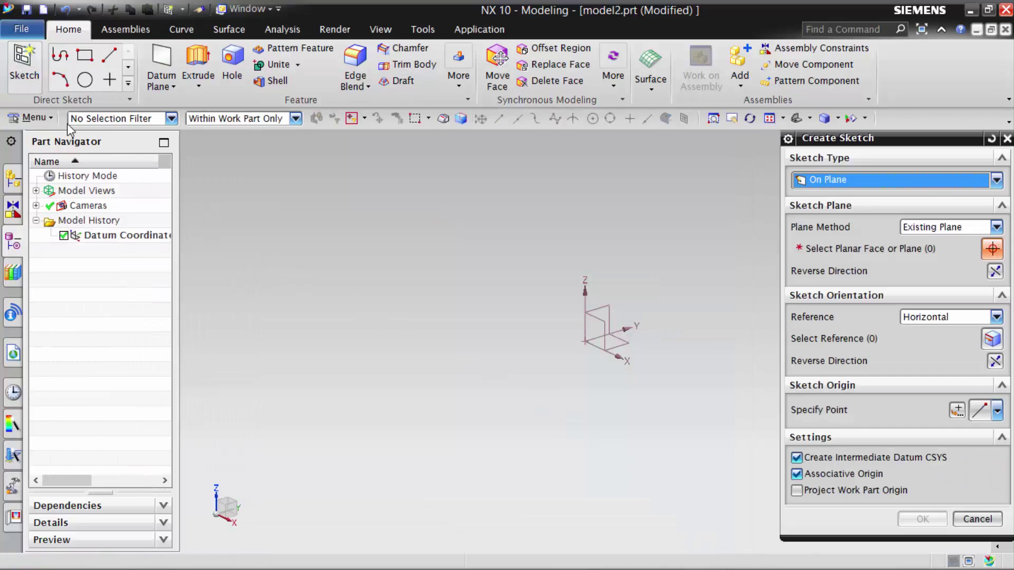
click(590, 318)
click(902, 519)
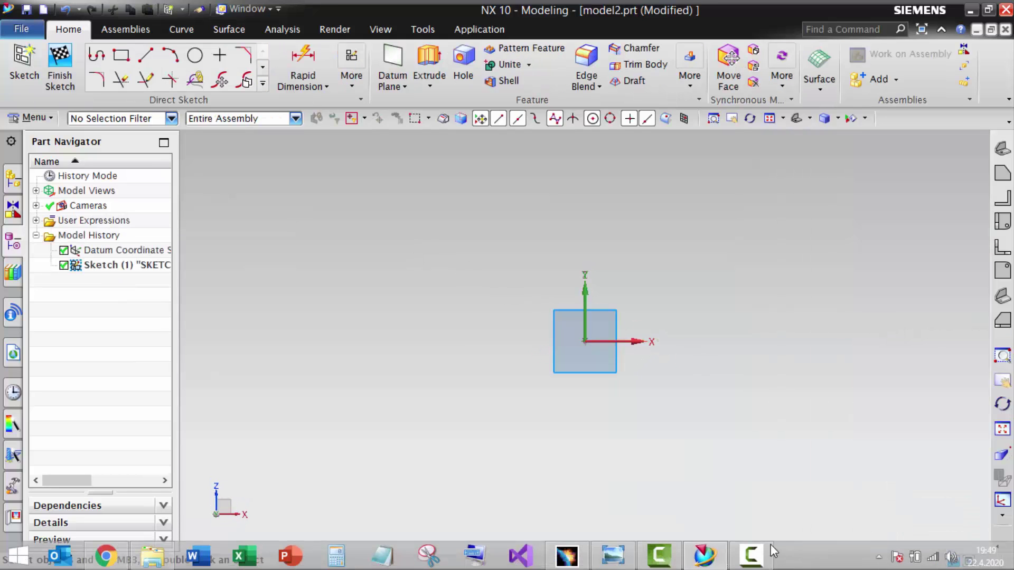
click(613, 559)
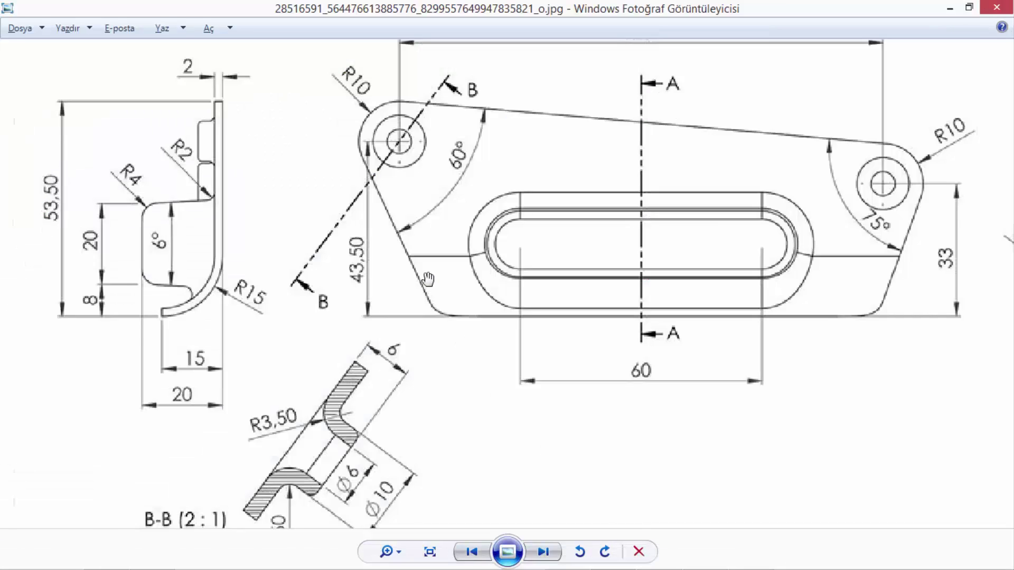
scroll(432, 291, down, 3)
scroll(462, 278, up, 2)
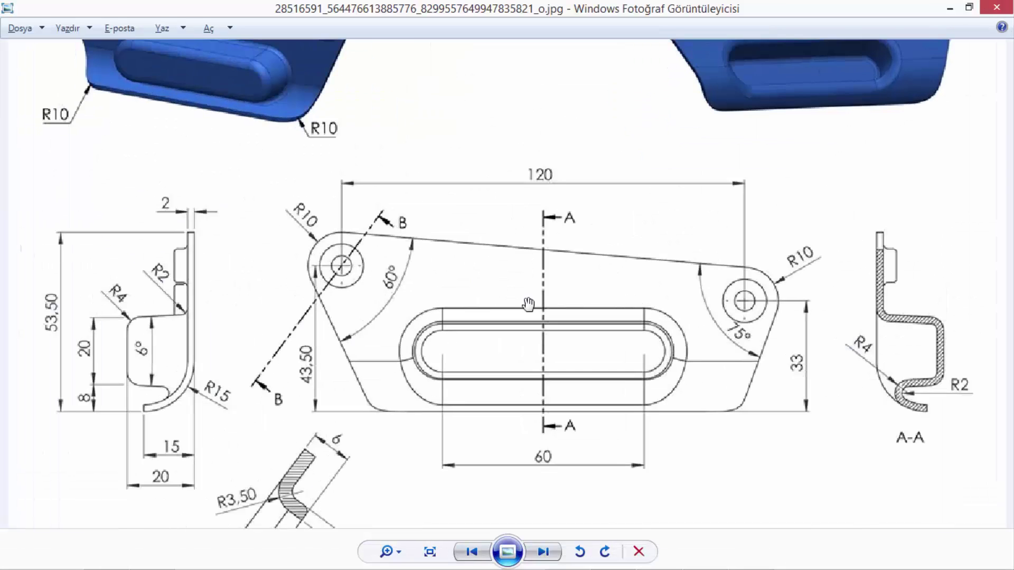
scroll(479, 374, up, 1)
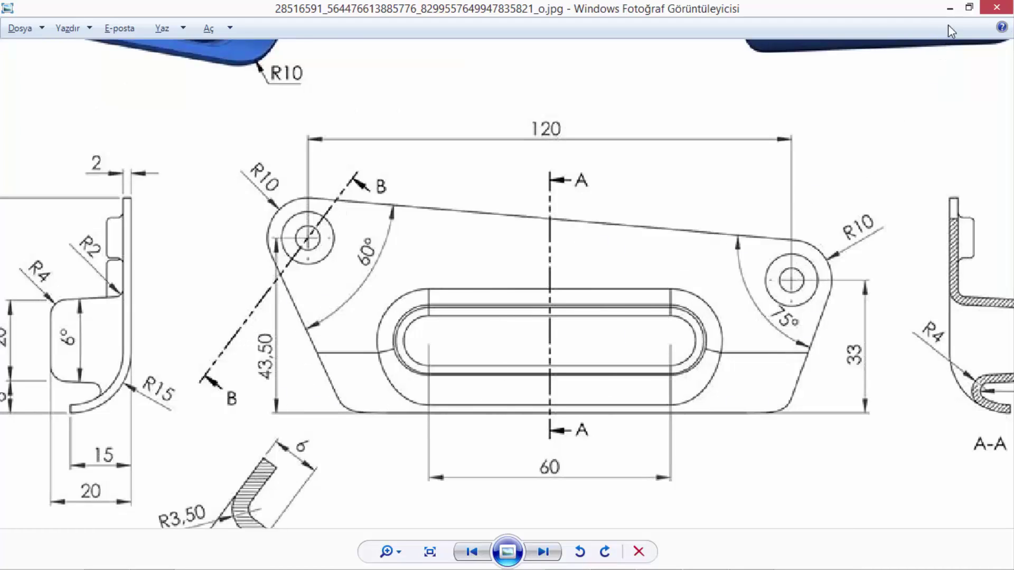
click(951, 11)
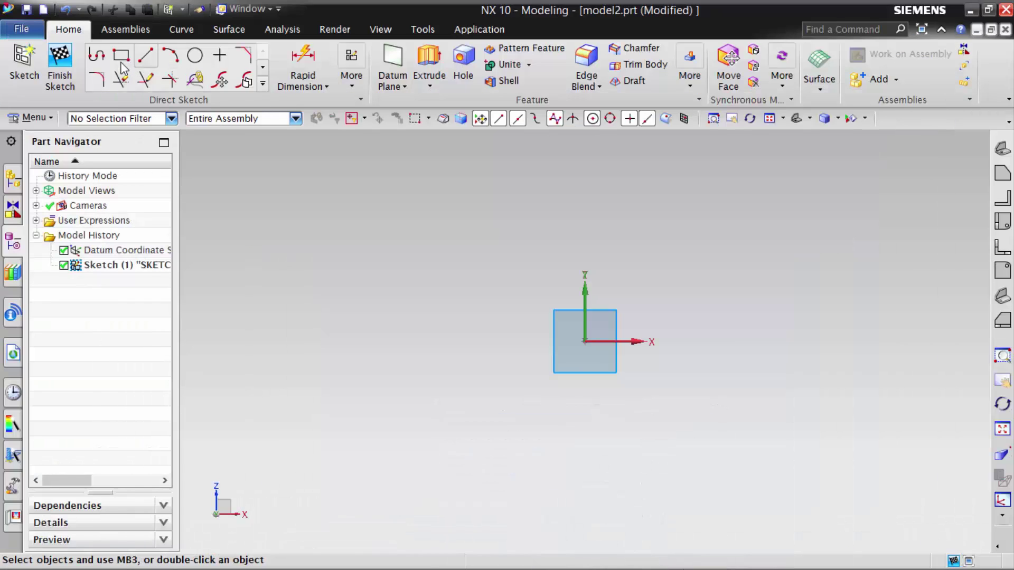
Step: Draw a closed four-line trapezoidal plate outline with a long slanted top edge
click(97, 56)
click(554, 448)
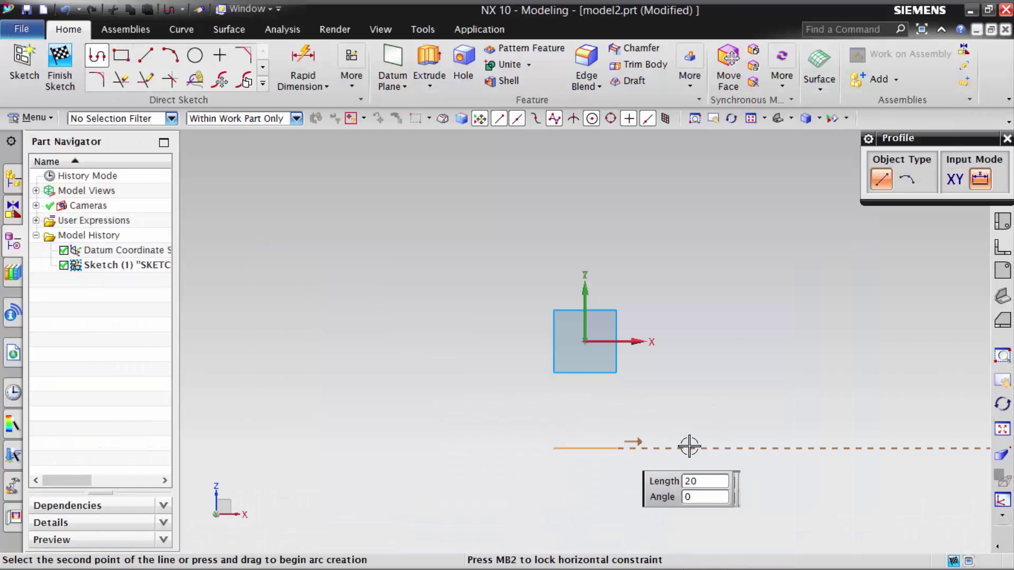
click(791, 448)
click(853, 355)
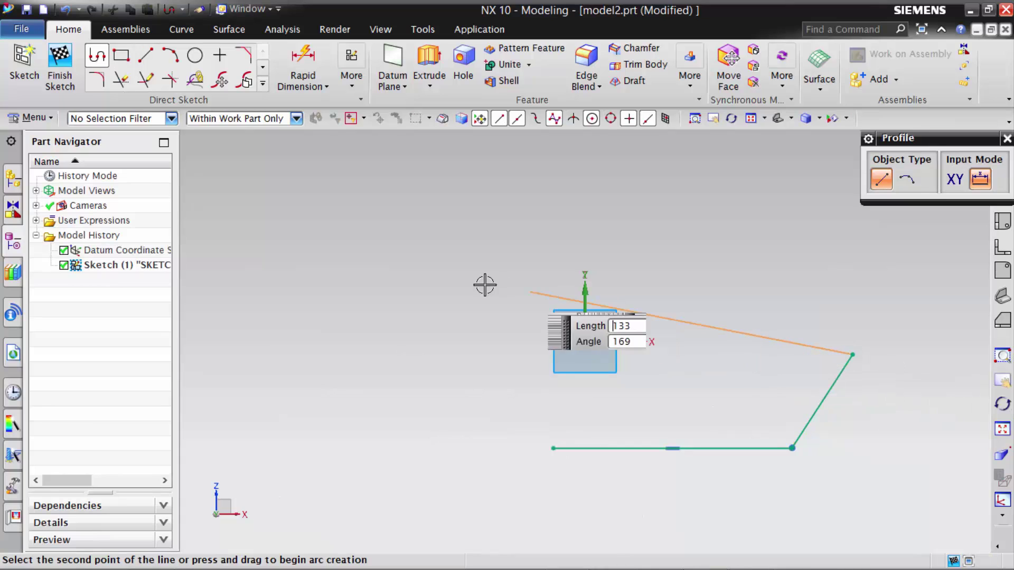
click(474, 286)
click(555, 447)
right_click(580, 216)
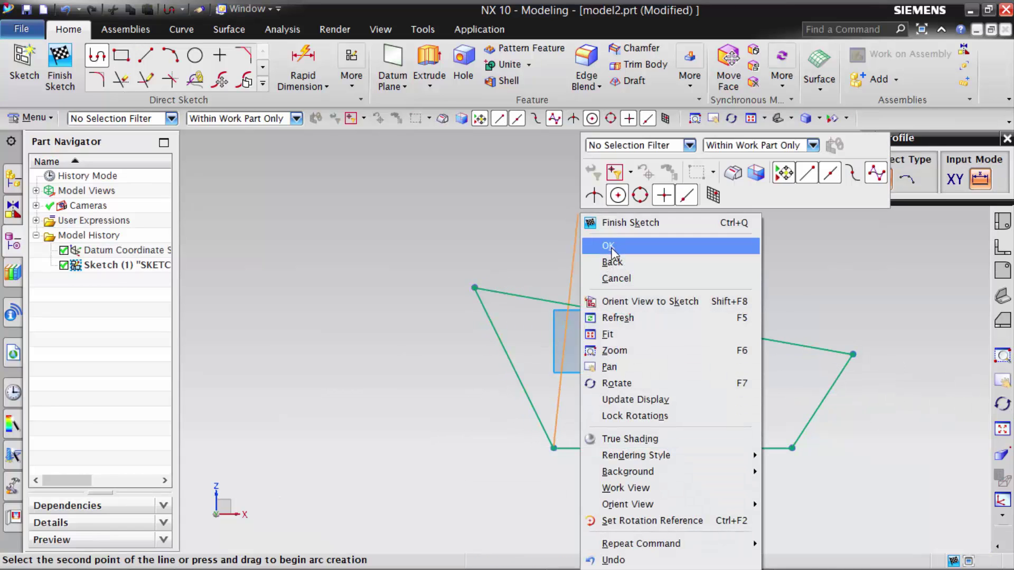
click(582, 222)
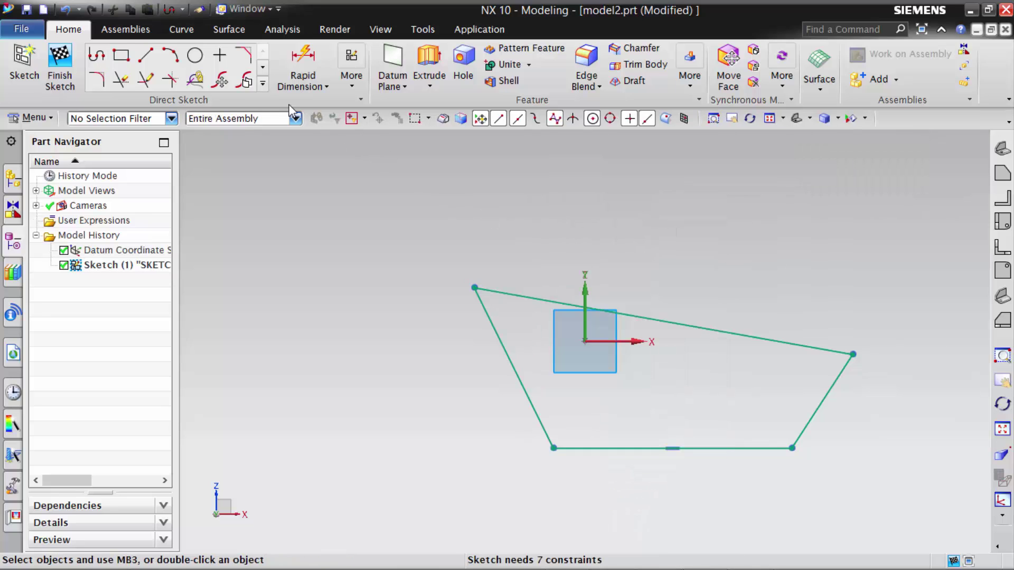
Step: Fillet the outline's top-left and right corners with arcs
click(97, 79)
click(486, 313)
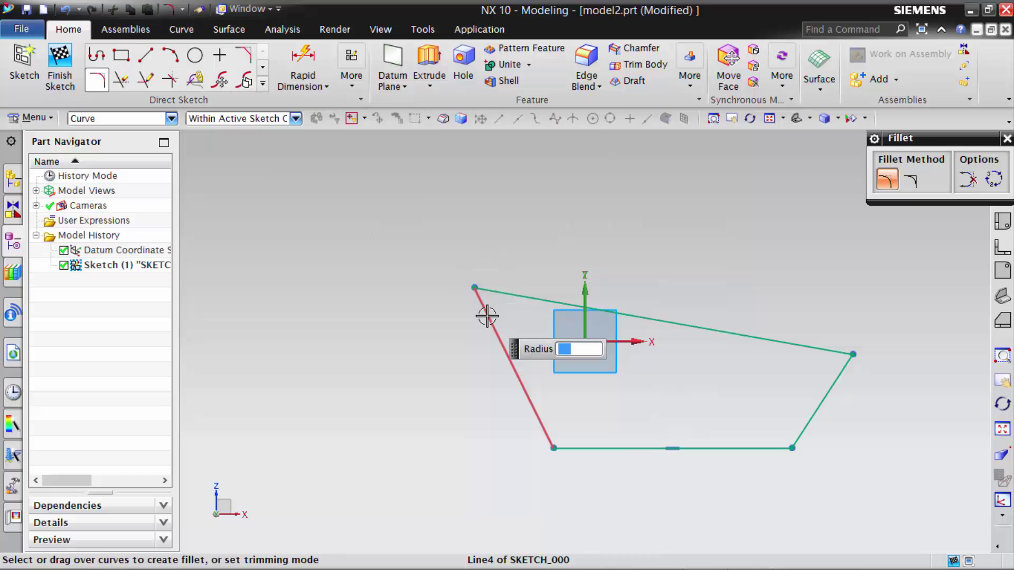
click(516, 296)
click(503, 312)
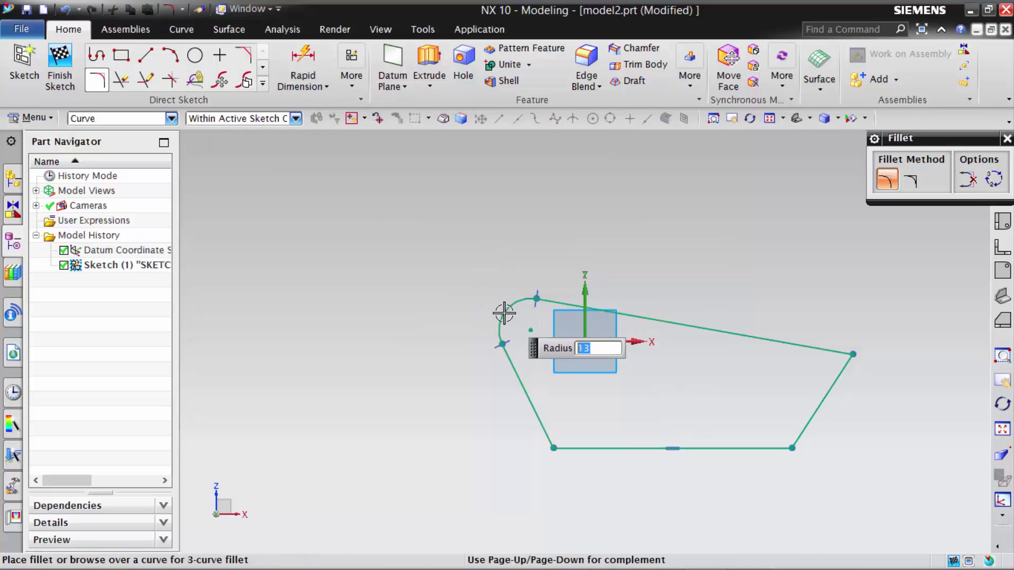
click(819, 348)
click(838, 377)
click(816, 367)
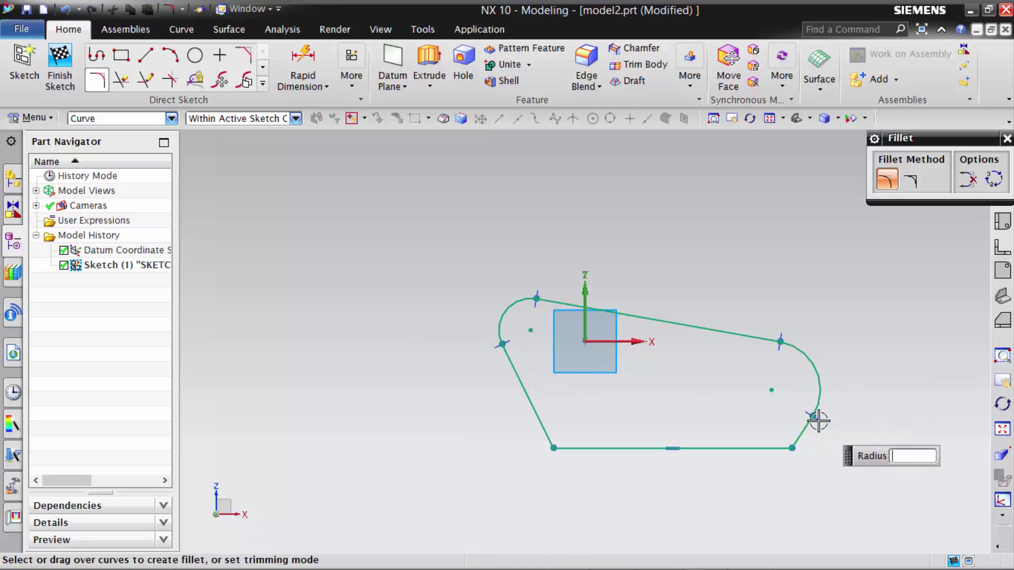
key(Escape)
Step: Constrain the two corner arcs to equal radius
click(813, 358)
click(514, 328)
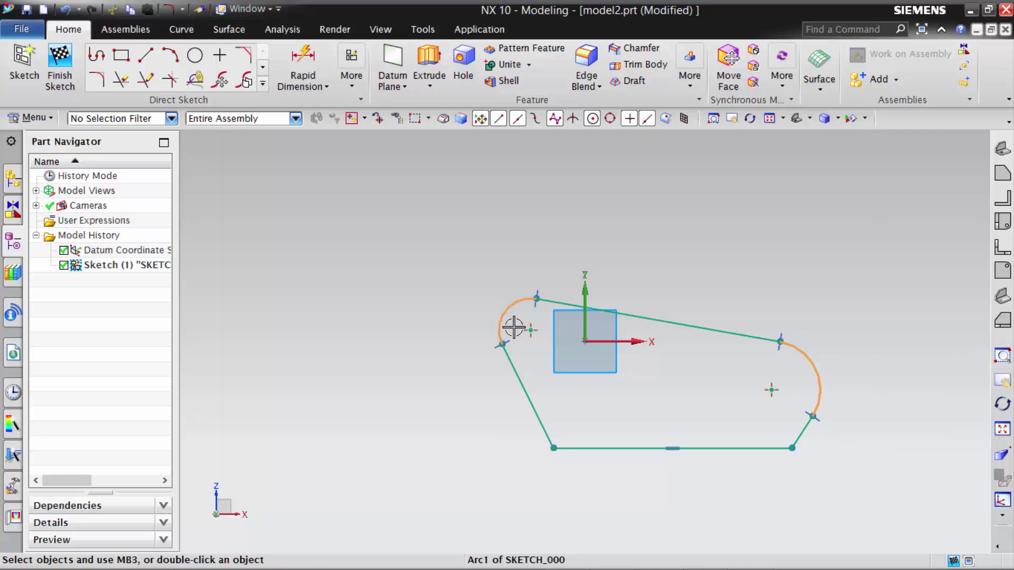
click(726, 264)
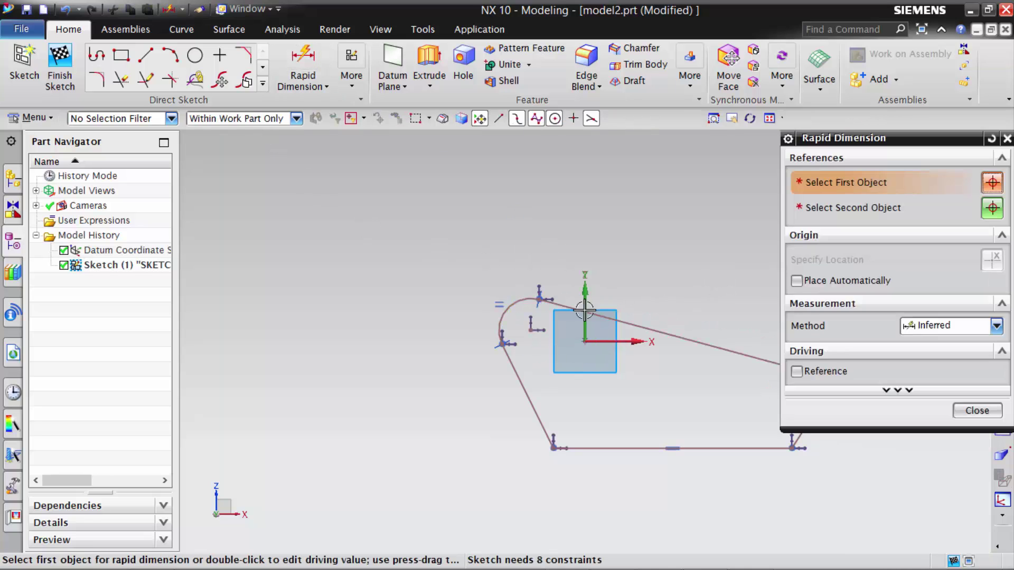
Step: Dimension the left arc to R10 and its centre height 43.5 above the bottom edge
key(d)
click(509, 312)
click(449, 251)
text(10)
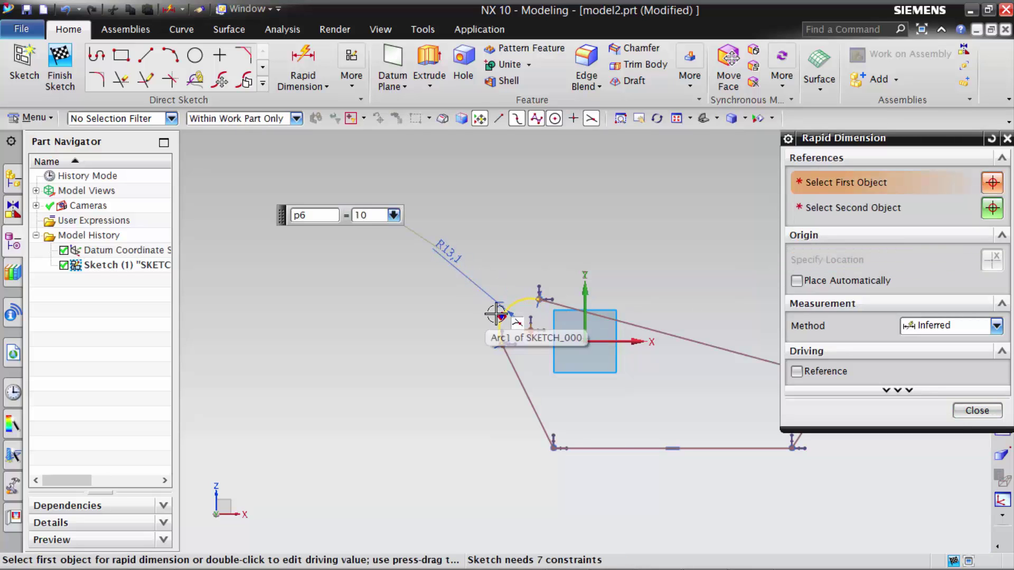
key(Return)
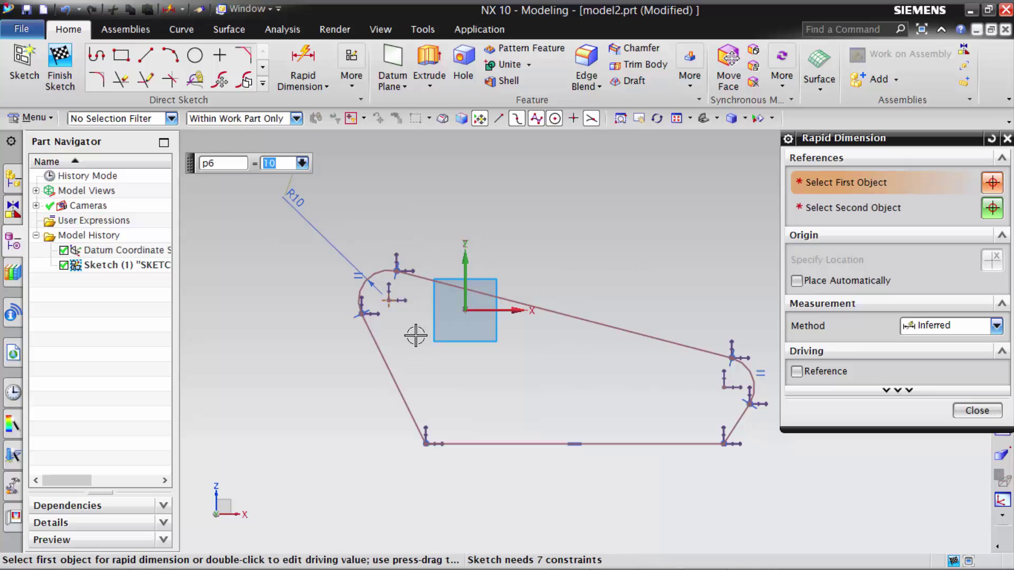
click(391, 301)
click(470, 443)
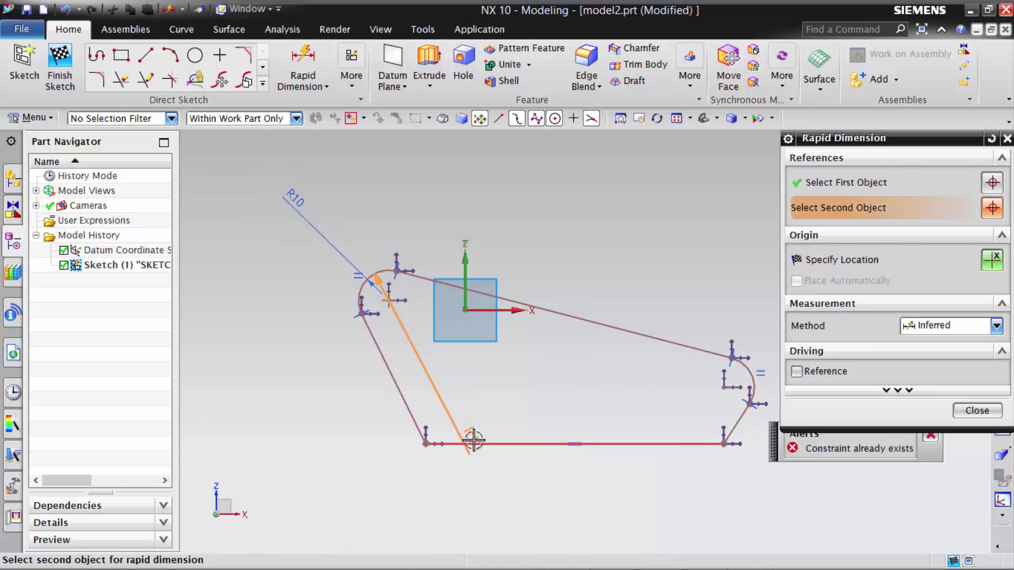
click(287, 390)
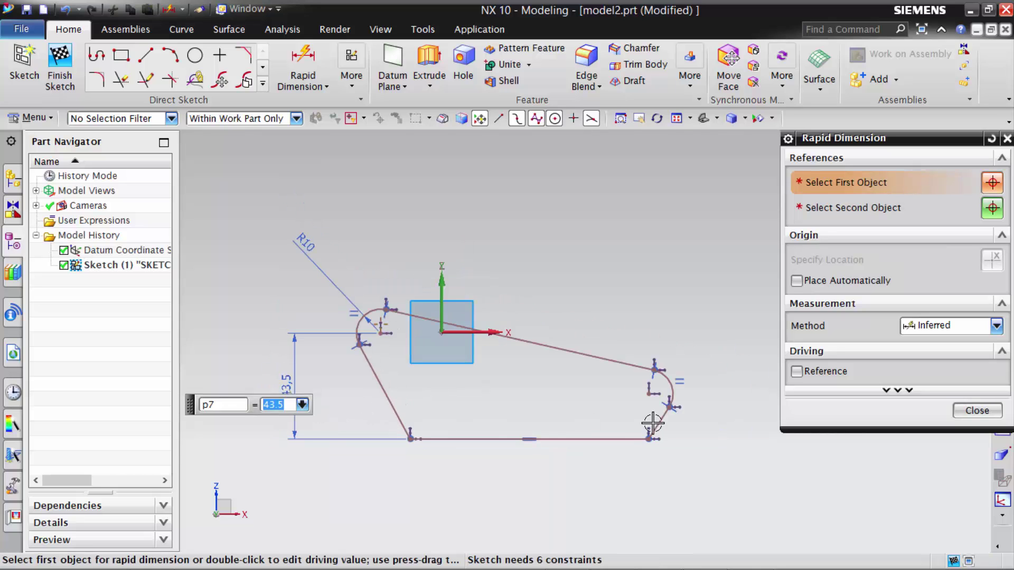
Step: Set the right arc centre's height above the bottom edge to 33
shift+middle_drag(355, 414, 640, 374)
click(641, 367)
click(594, 454)
click(598, 398)
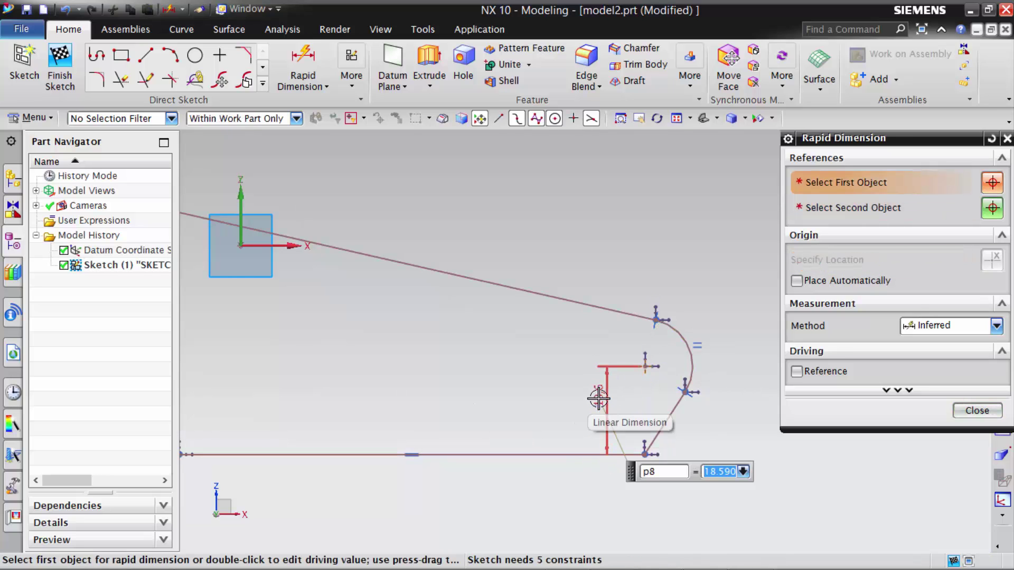
key(Return)
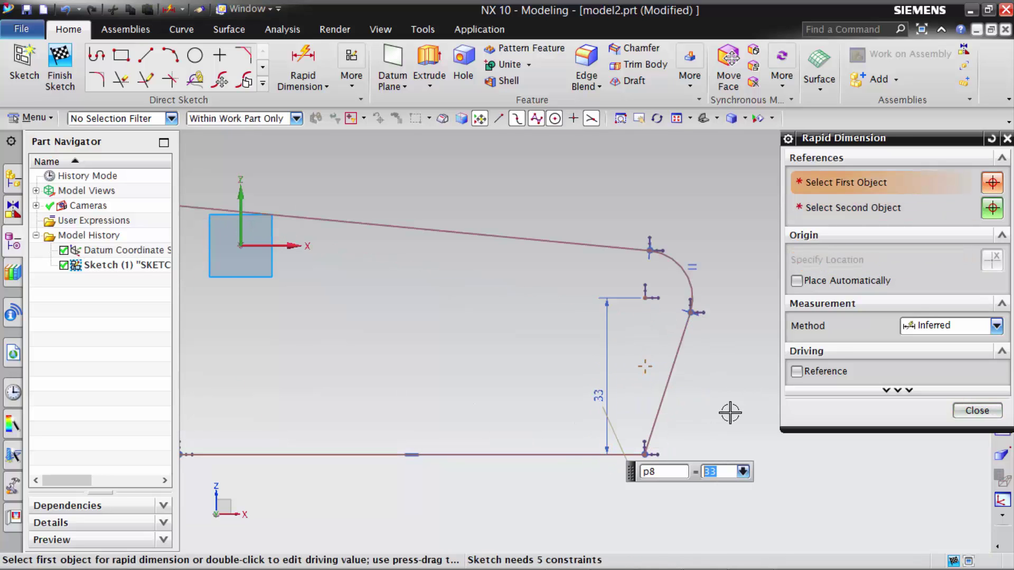
Step: Add a 60° angle between the left slanted edge and the top edge
shift+middle_drag(326, 320, 544, 385)
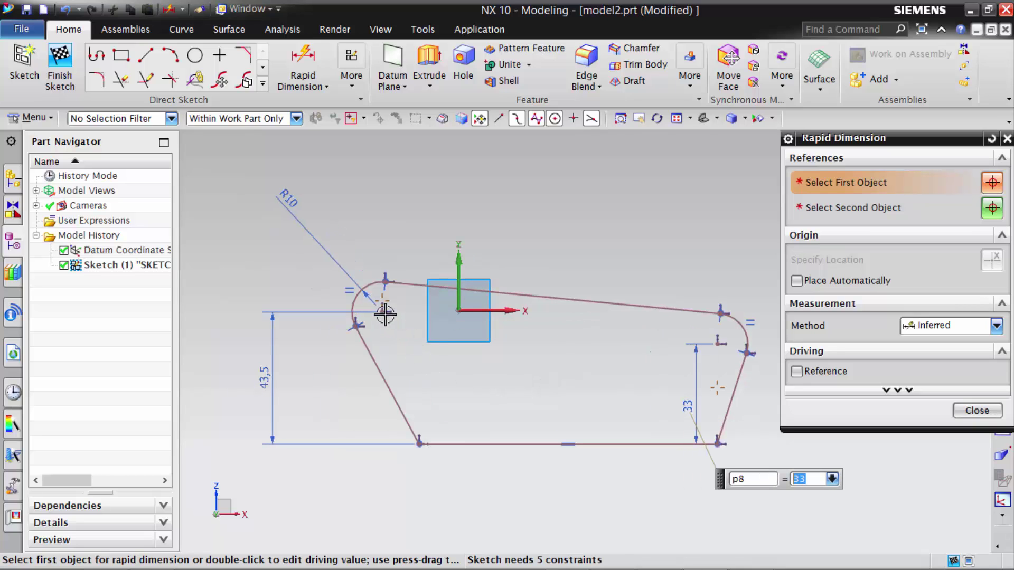
click(374, 359)
click(536, 301)
click(536, 402)
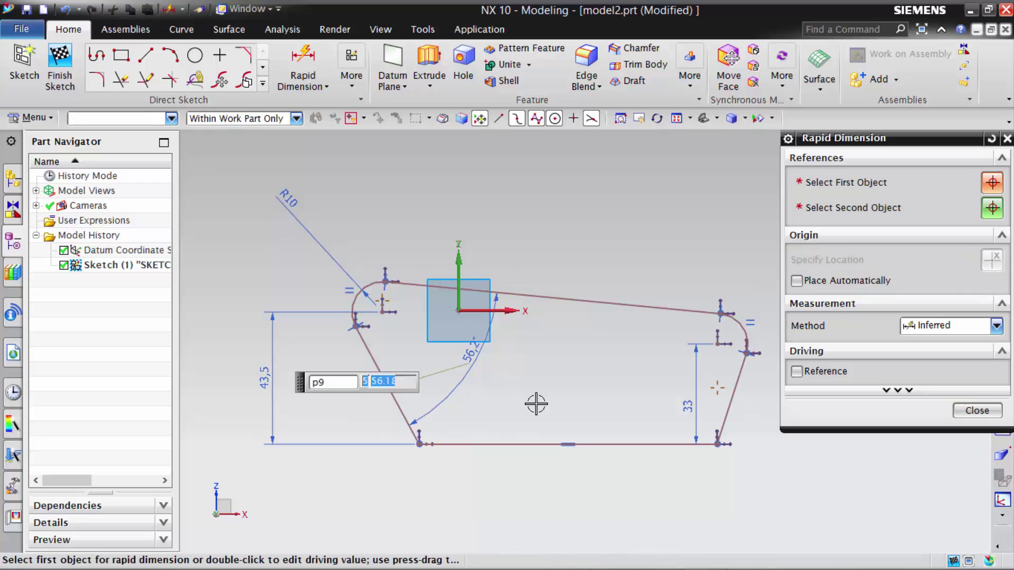
text(60)
key(Return)
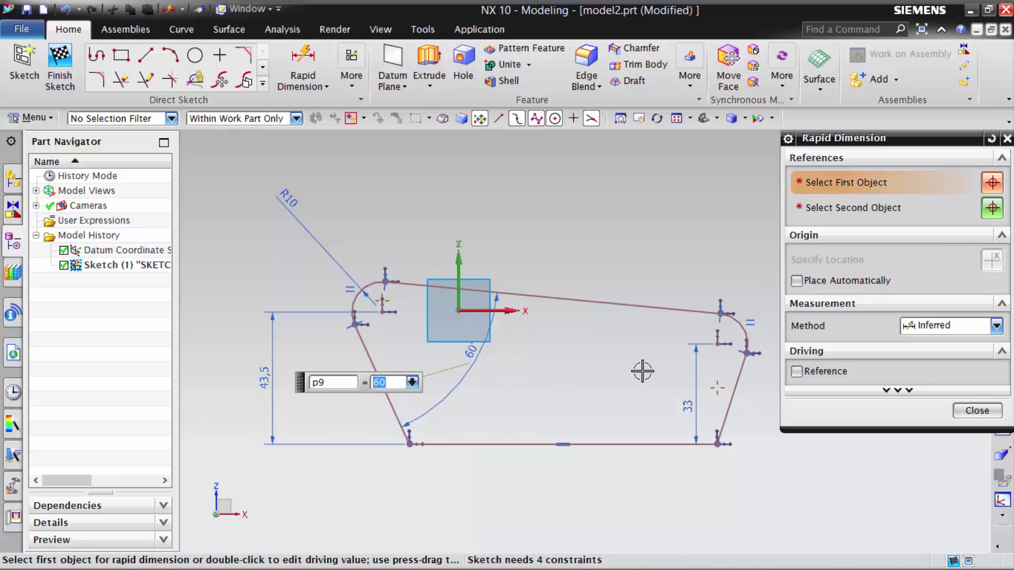
Step: Add a 75° angle at the right side and a 120 arc-centre distance
click(661, 307)
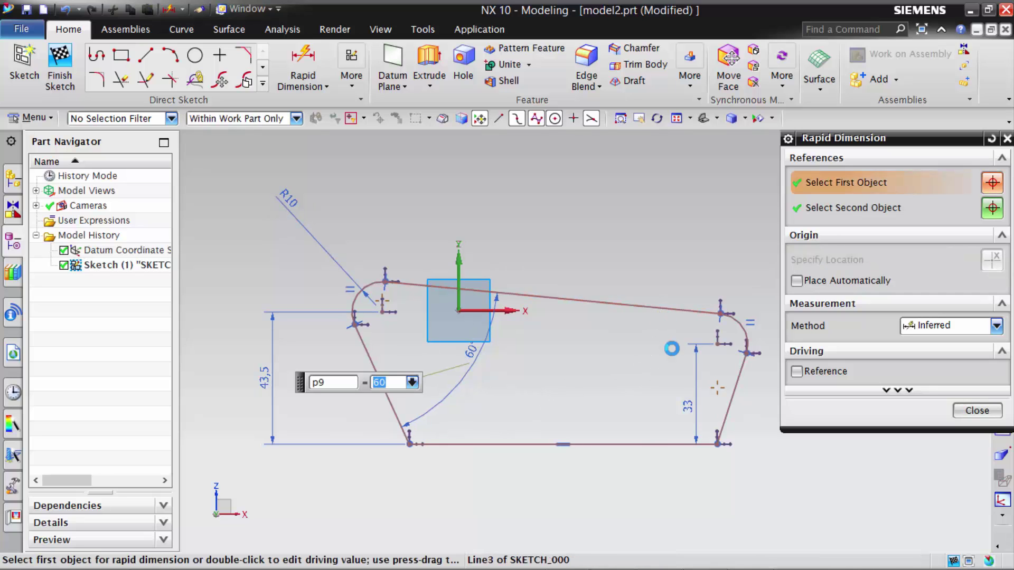
click(716, 385)
click(673, 374)
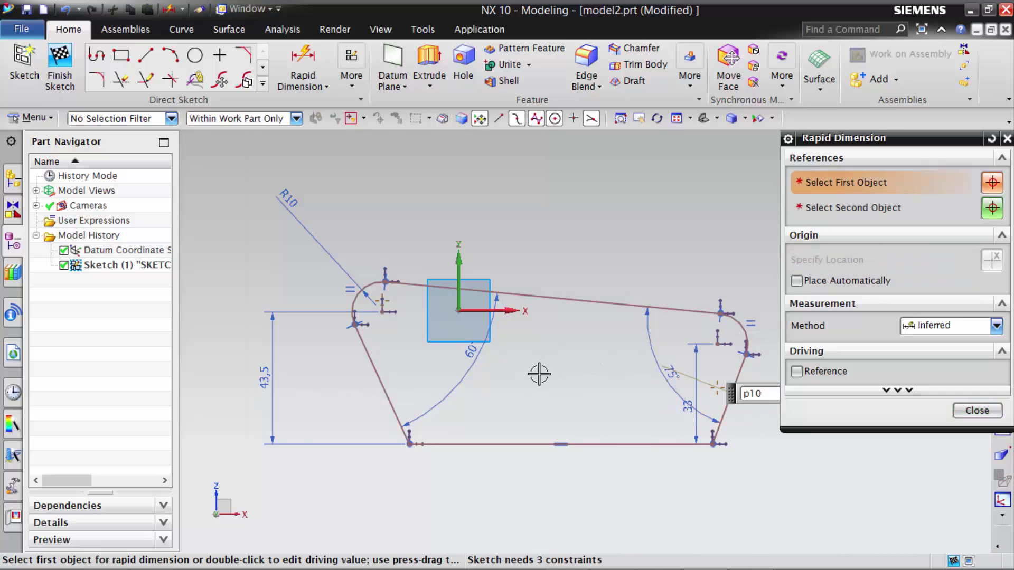
click(384, 311)
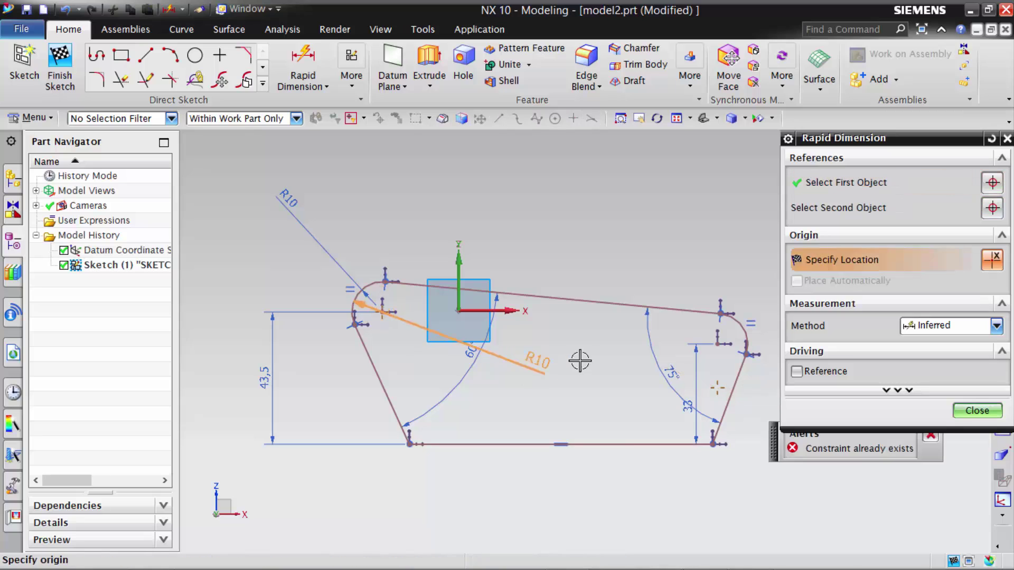
click(717, 347)
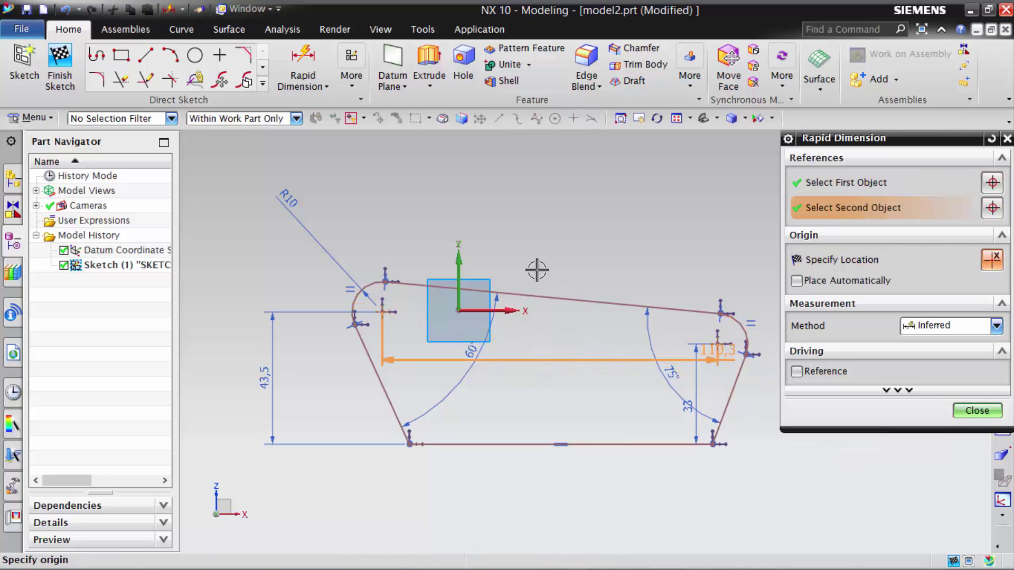
click(521, 212)
text(120)
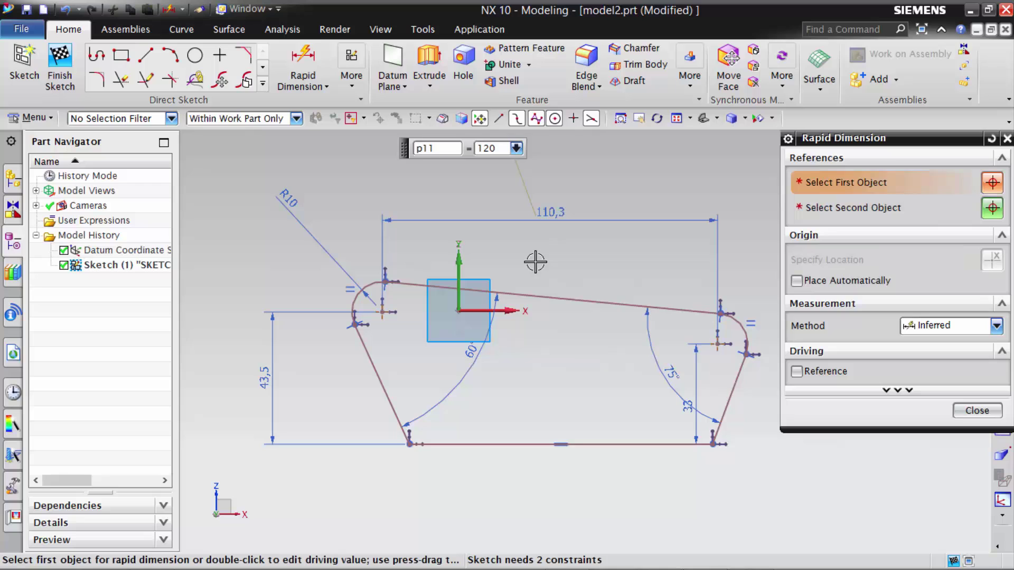
key(Return)
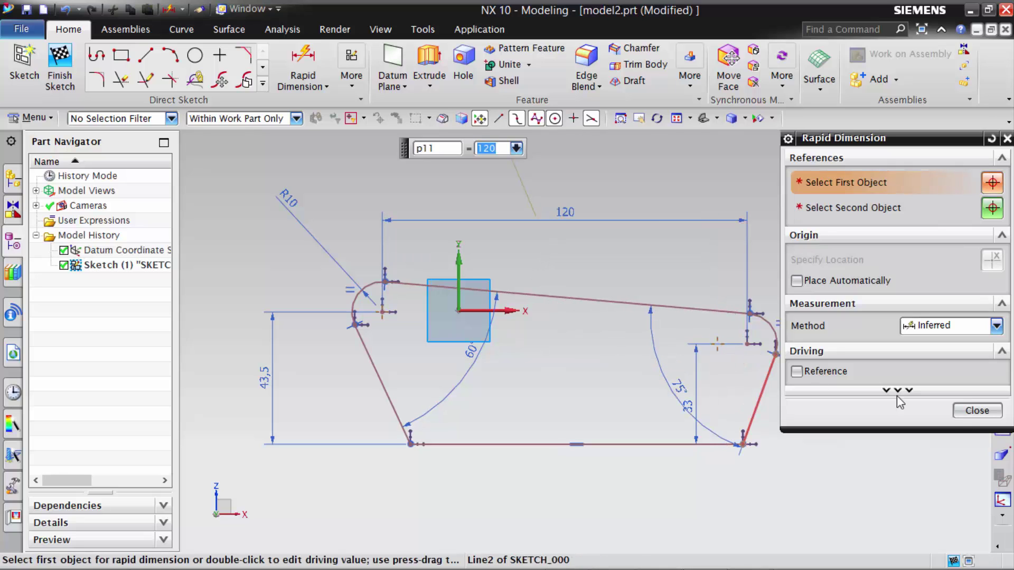
click(973, 413)
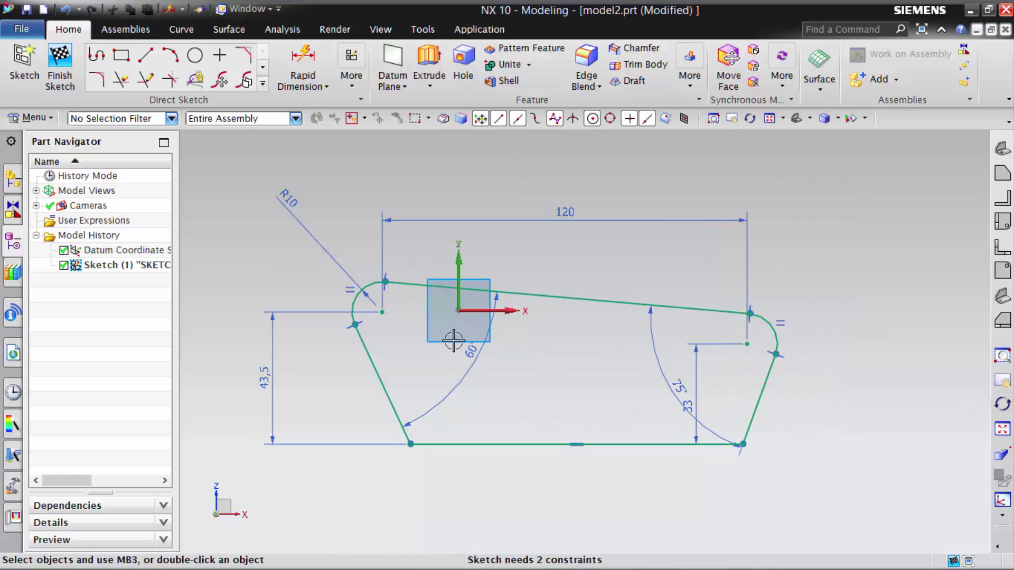
Step: Constrain the bottom line through the sketch origin with Point on Curve
click(457, 316)
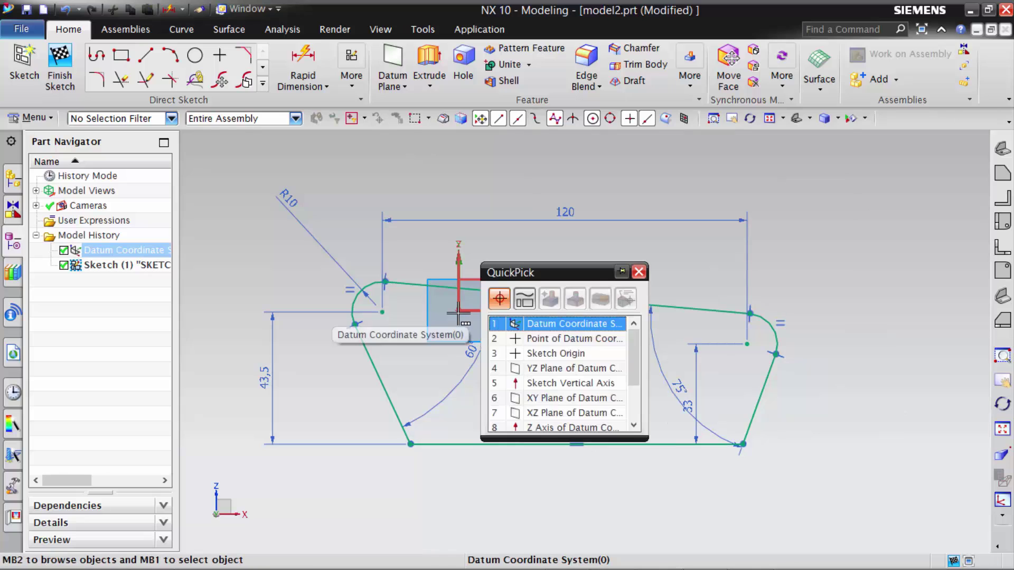
click(533, 354)
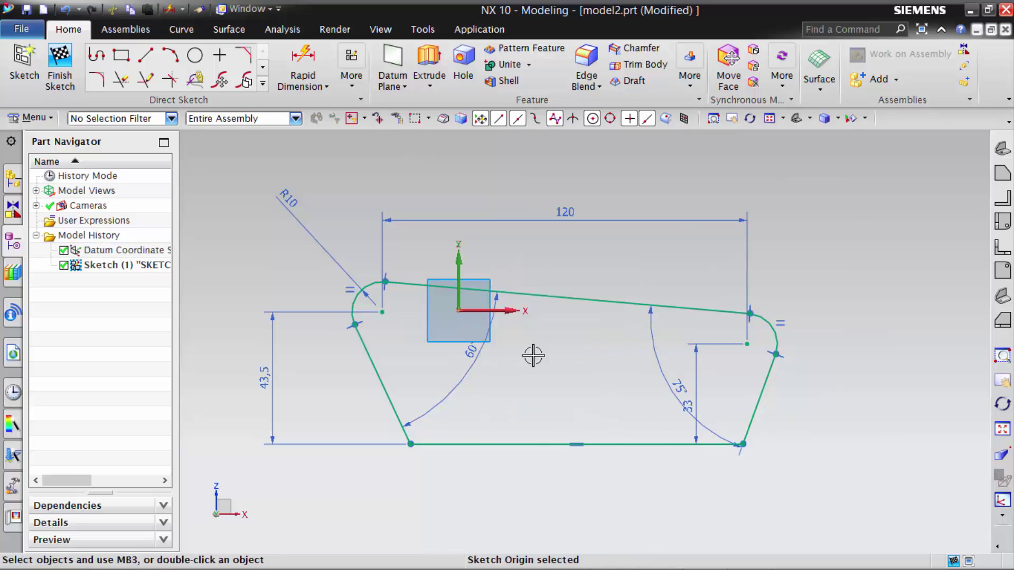
click(526, 440)
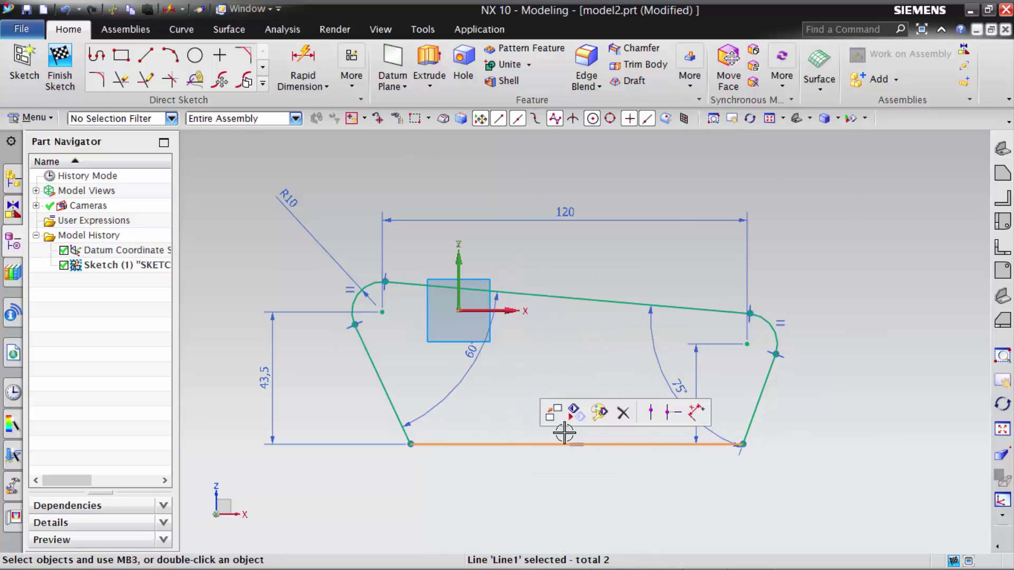
click(650, 417)
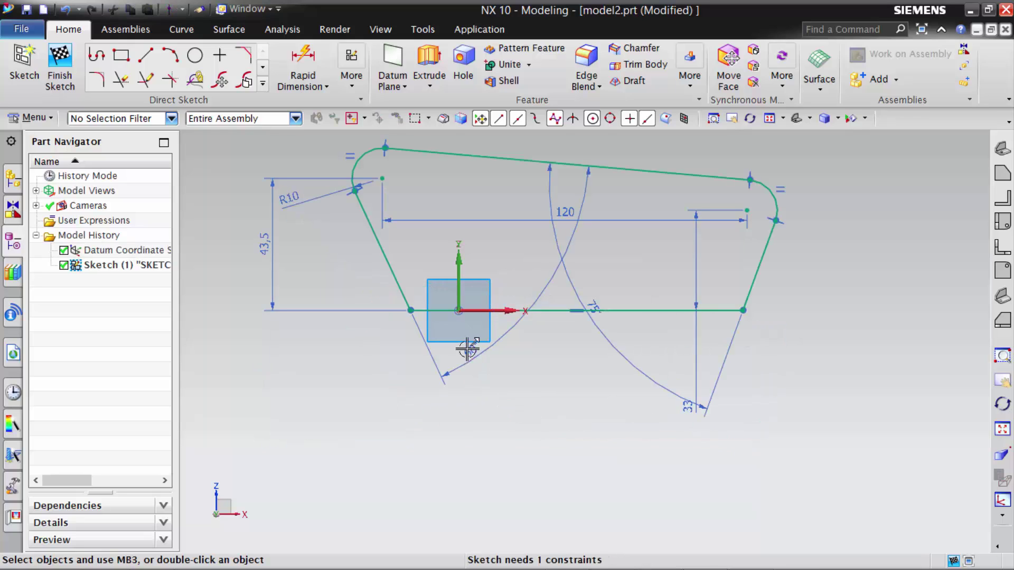
click(458, 313)
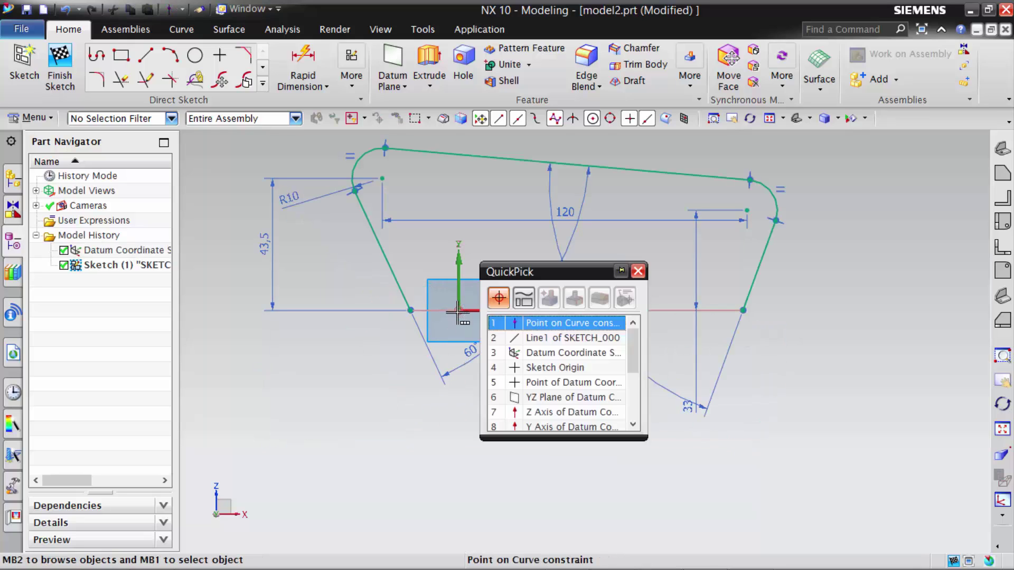
click(534, 370)
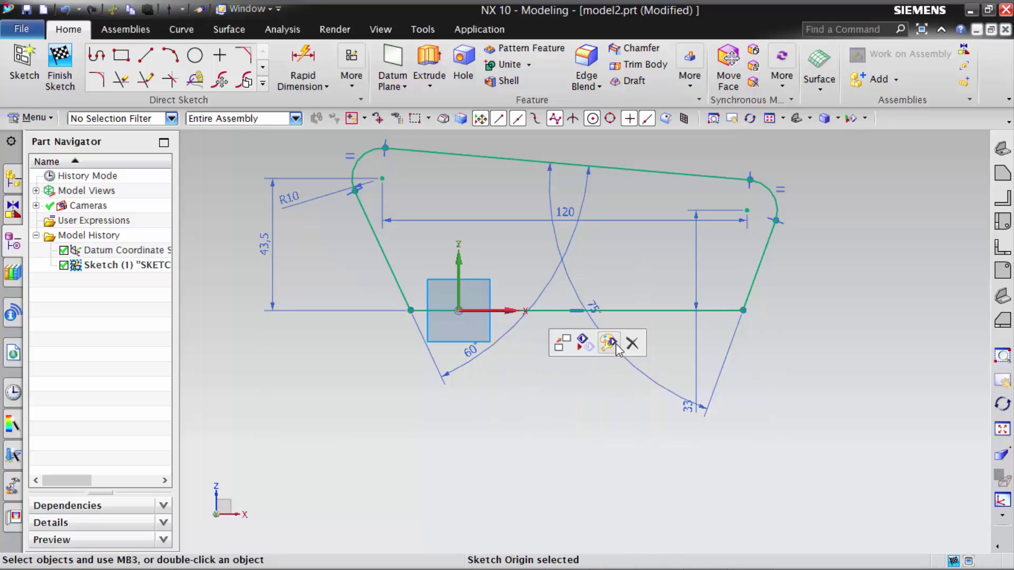
click(645, 312)
click(767, 290)
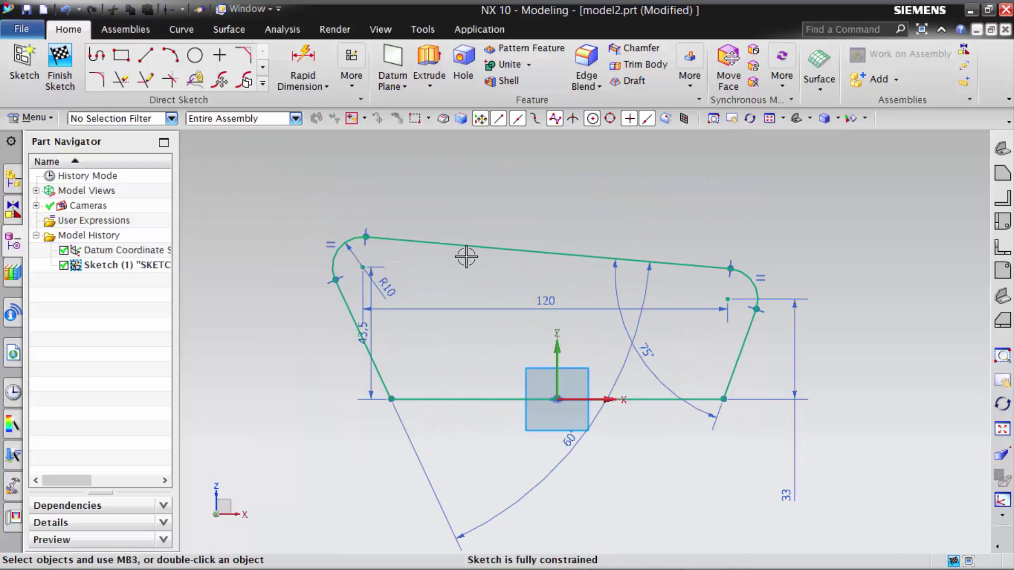
Step: Place Ø10 circles at the left and right arc centres, then finish the sketch
click(195, 55)
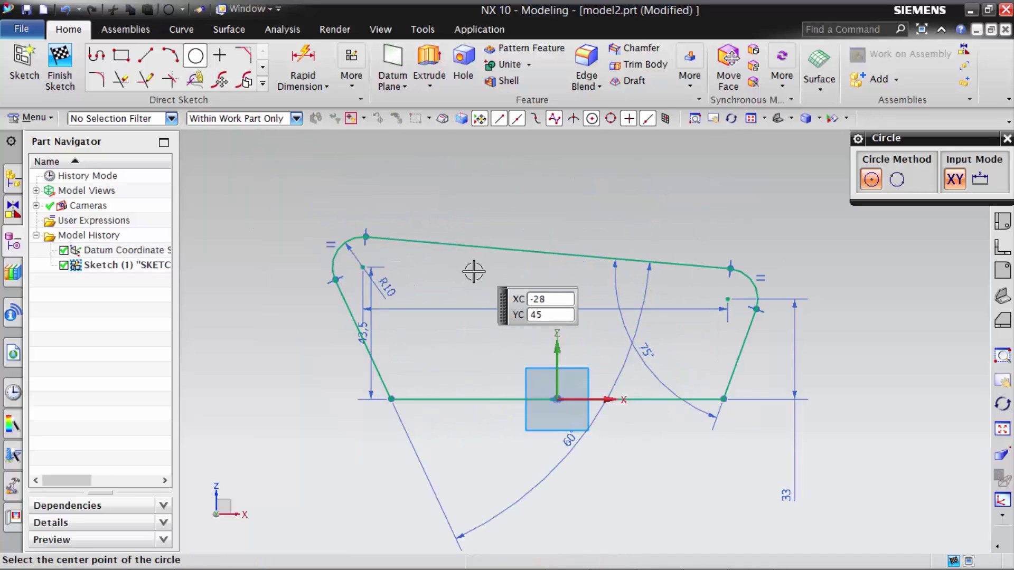
click(362, 270)
text(10)
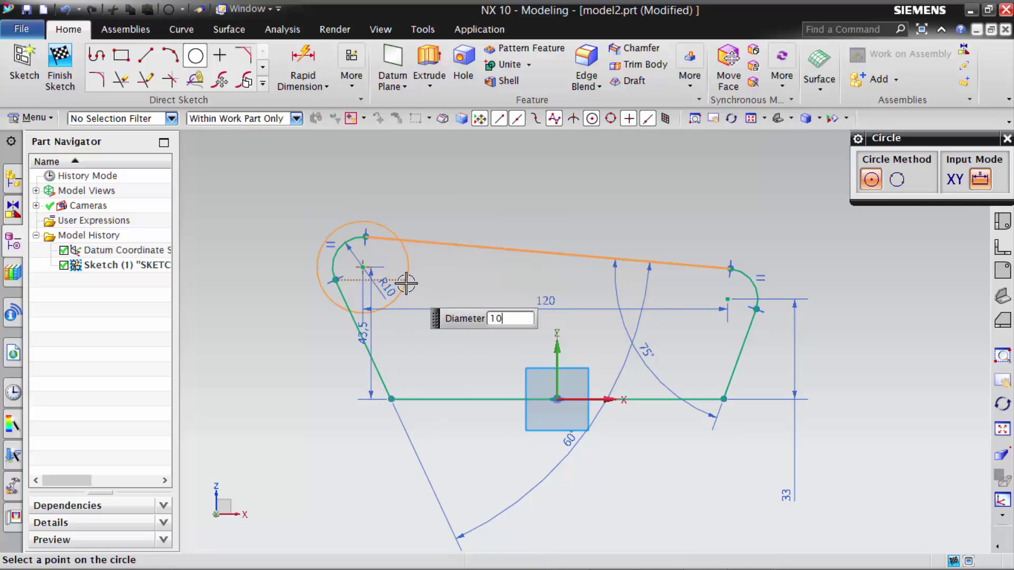
key(Return)
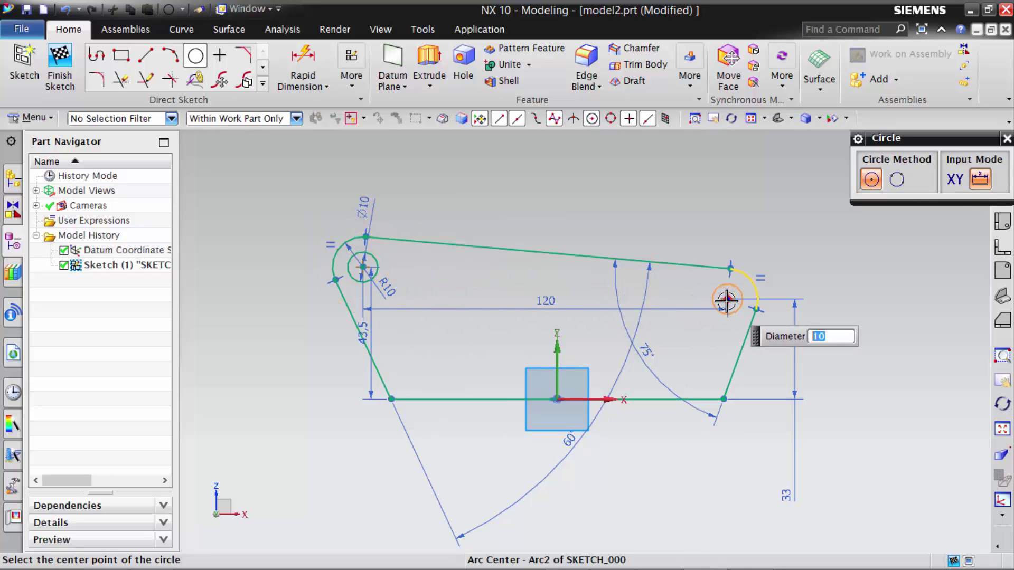
click(727, 299)
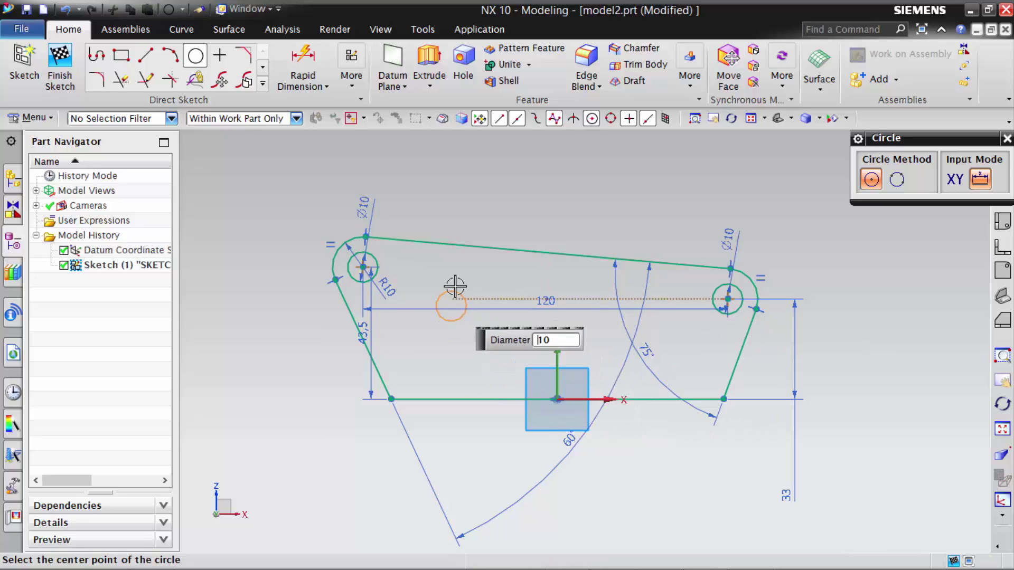
click(59, 66)
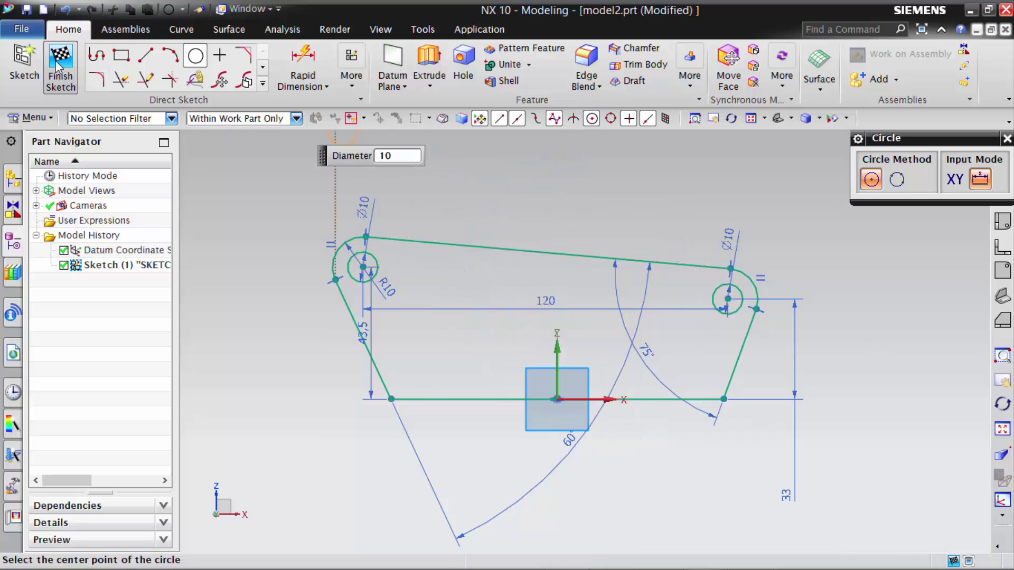
Step: Create a Fill Surface bounded by the bracket's six-curve outline
mouse_move(603, 209)
middle_down()
mouse_move(636, 221)
mouse_move(635, 233)
mouse_move(533, 218)
middle_up()
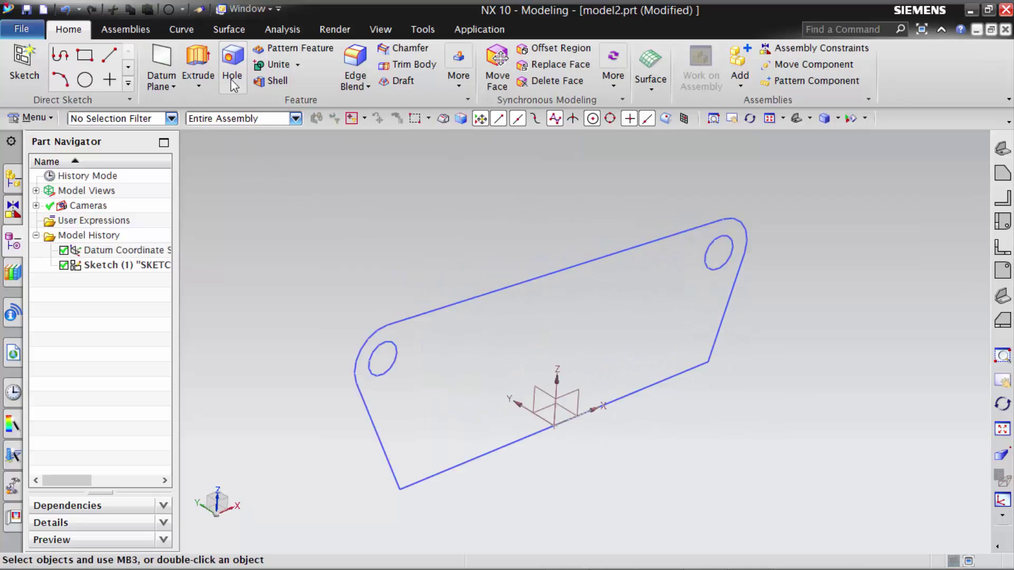
click(238, 30)
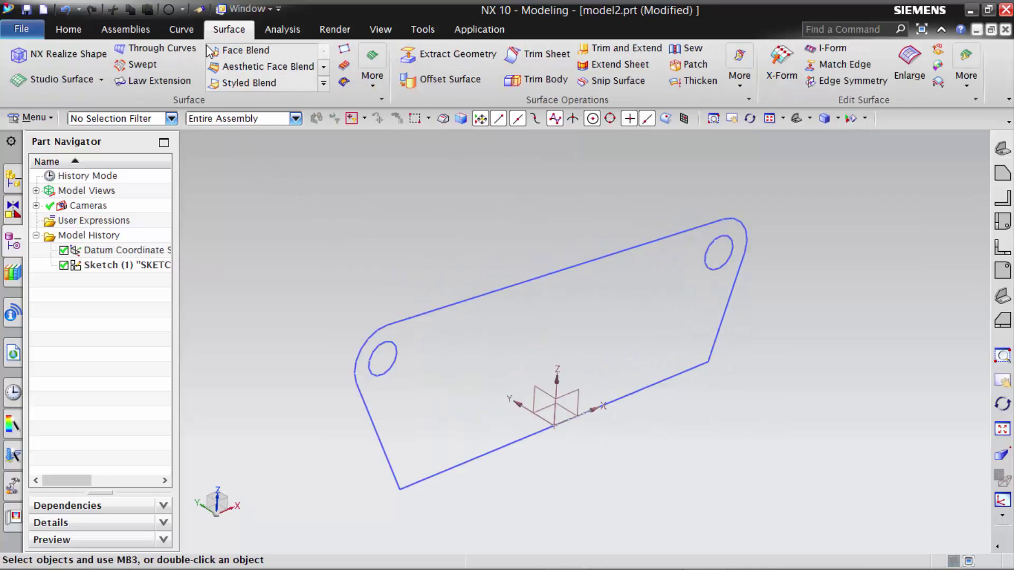
click(343, 83)
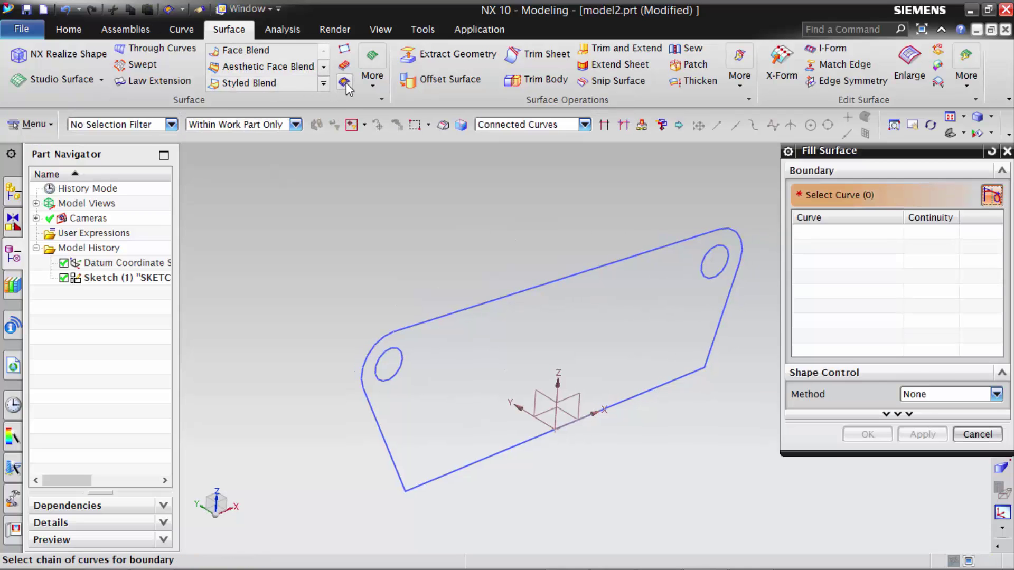
click(559, 280)
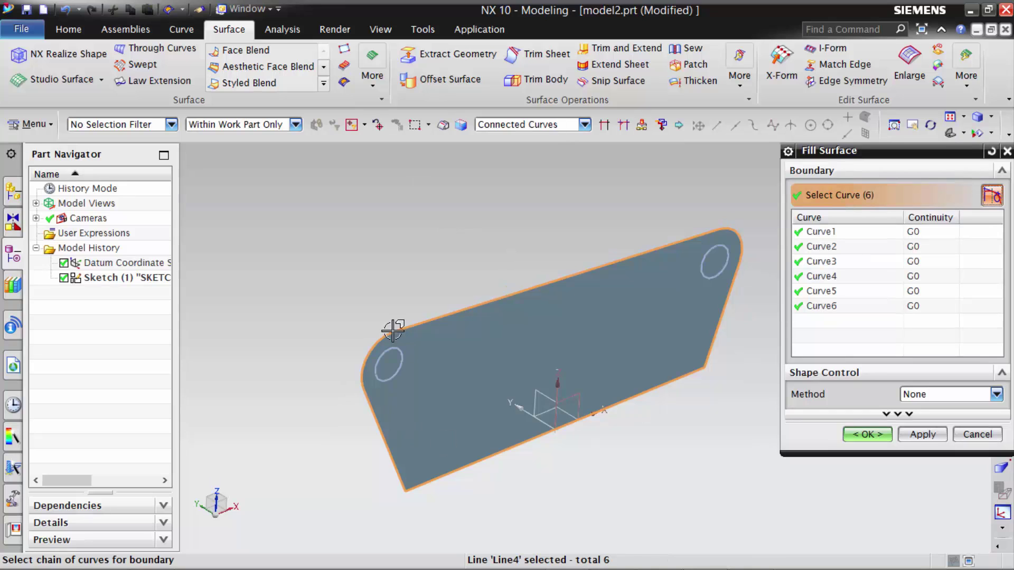
click(866, 434)
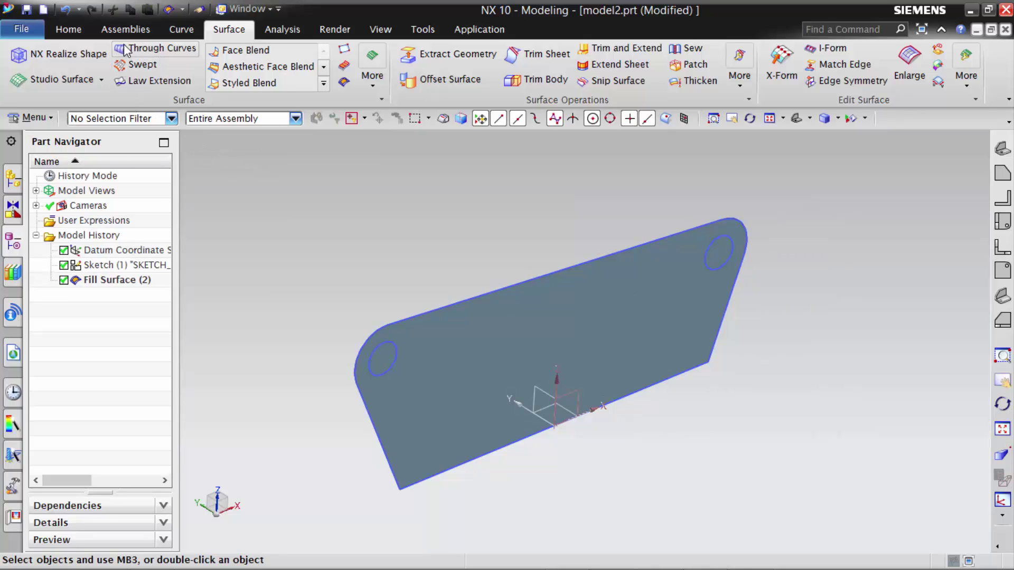
Step: Extrude the left Ø10 hole circle 6 mm as a sheet body
scroll(101, 51, up, 3)
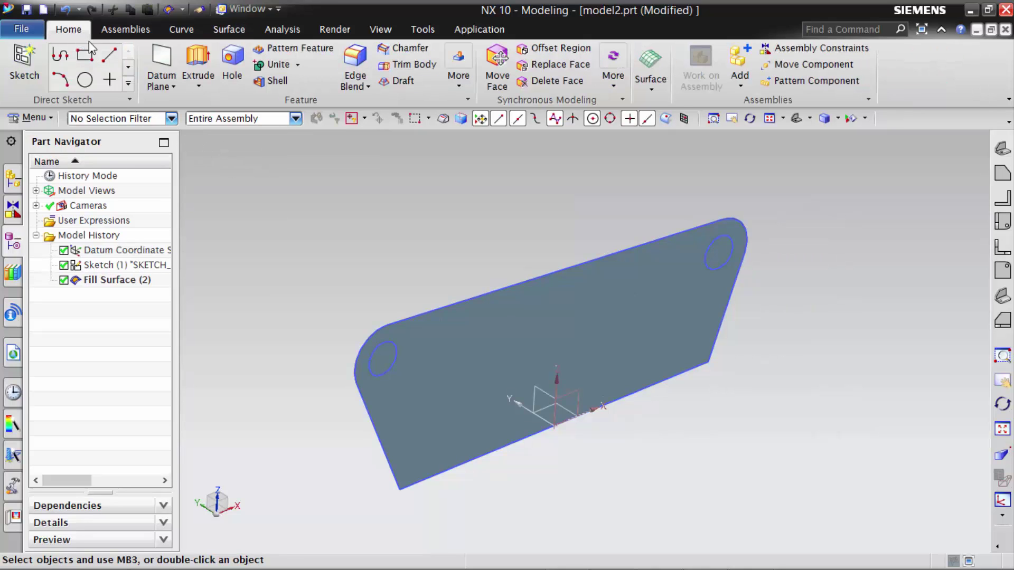
click(195, 56)
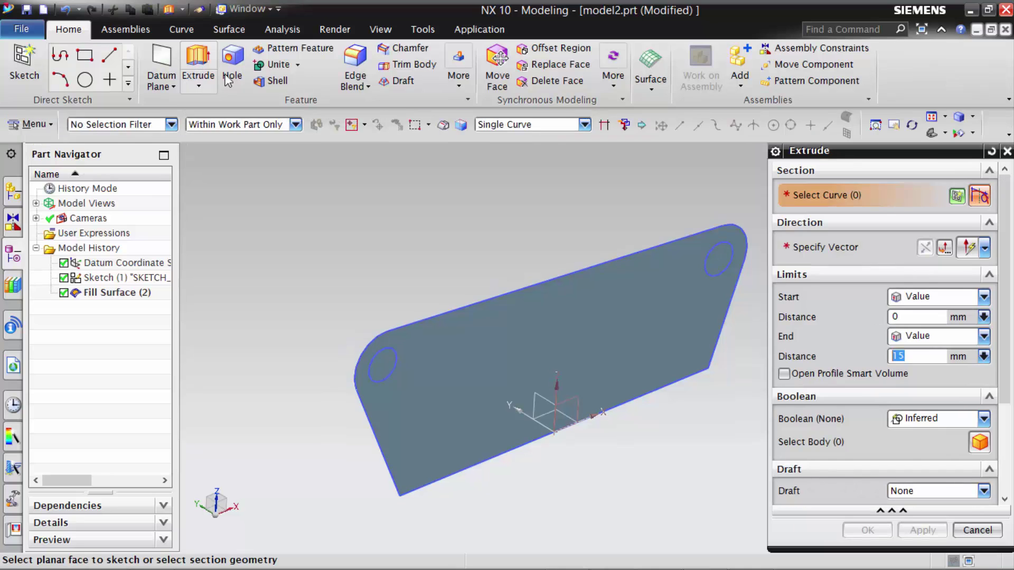
click(529, 127)
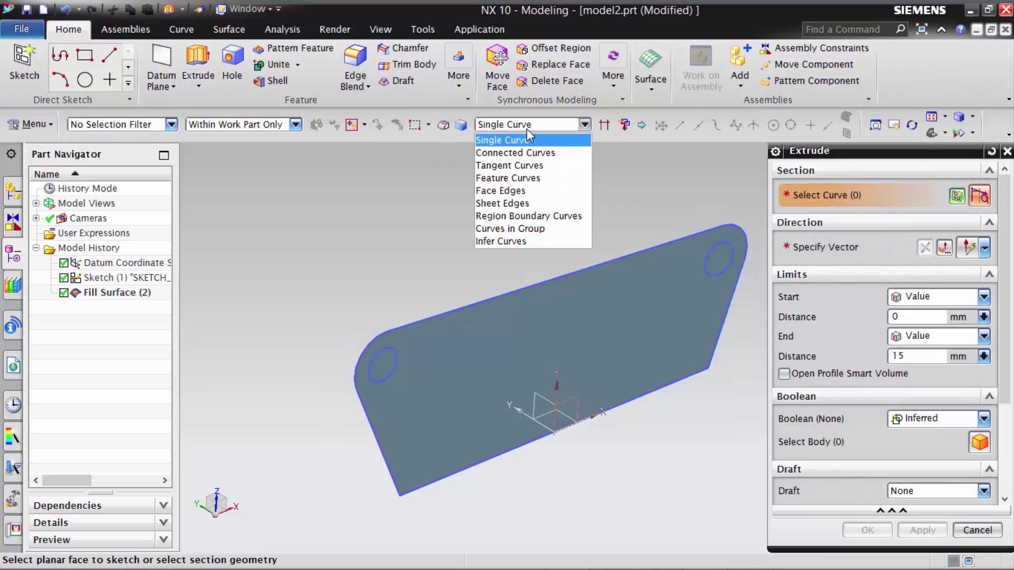
click(389, 353)
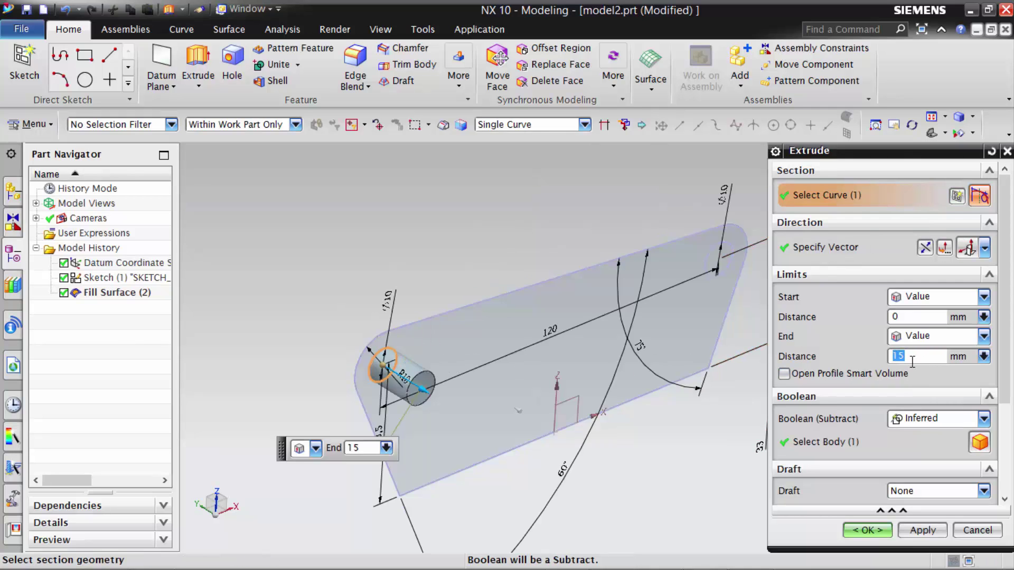
text(6)
key(Return)
scroll(879, 419, down, 3)
click(922, 425)
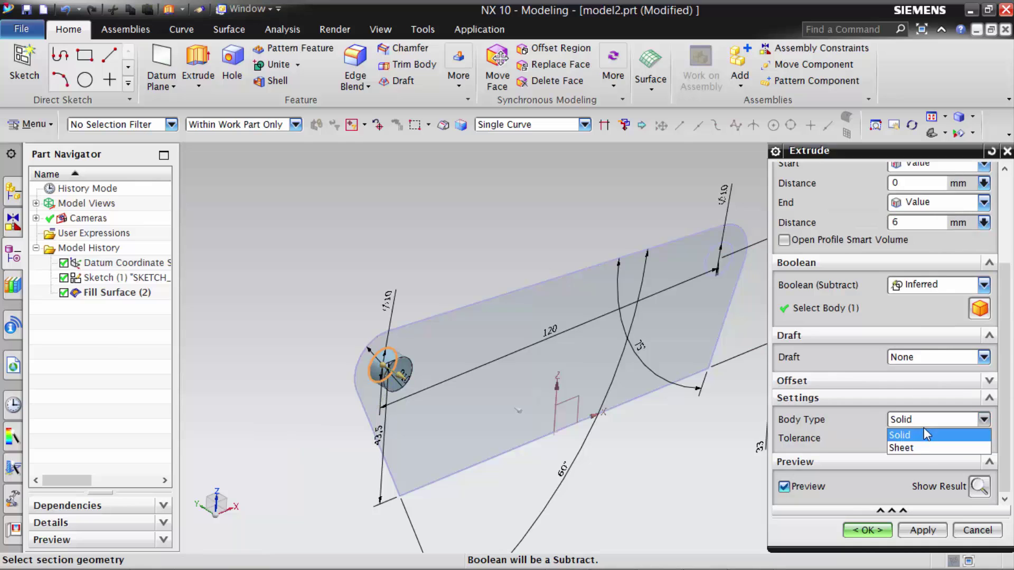
click(922, 446)
click(922, 530)
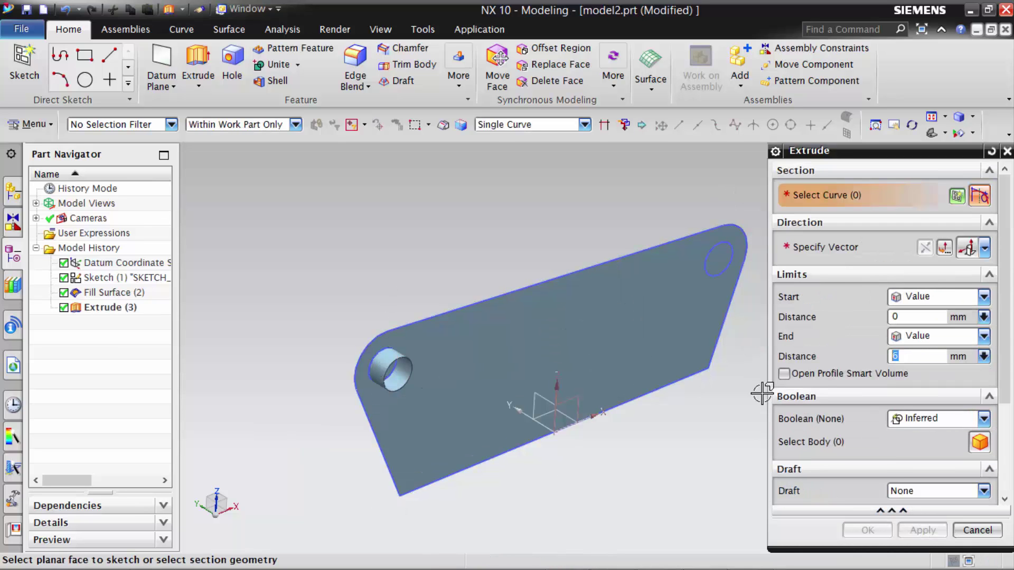
Step: Extrude the right hole circle into a matching 6 mm sheet tube
click(720, 272)
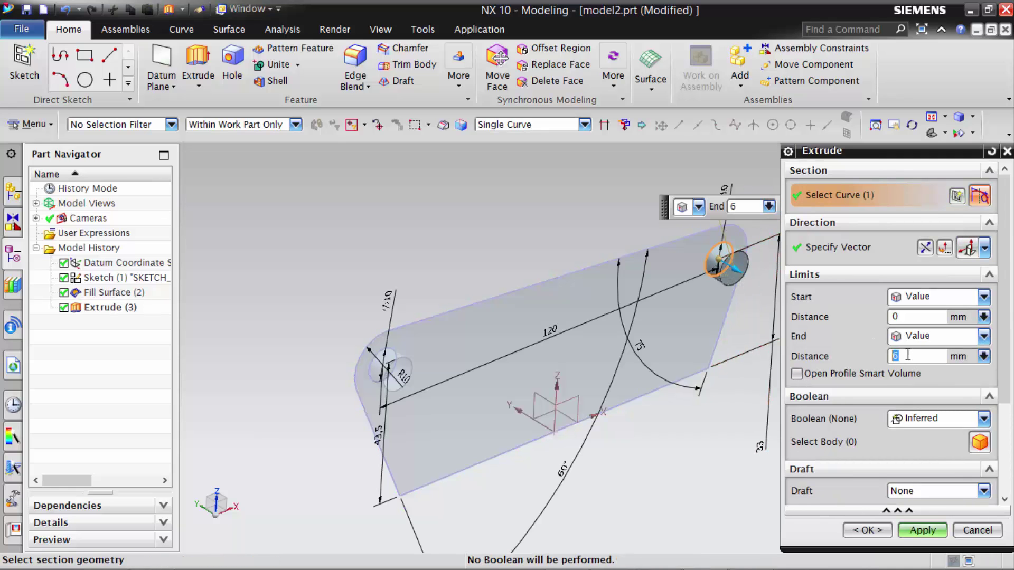
scroll(915, 419, down, 4)
click(907, 426)
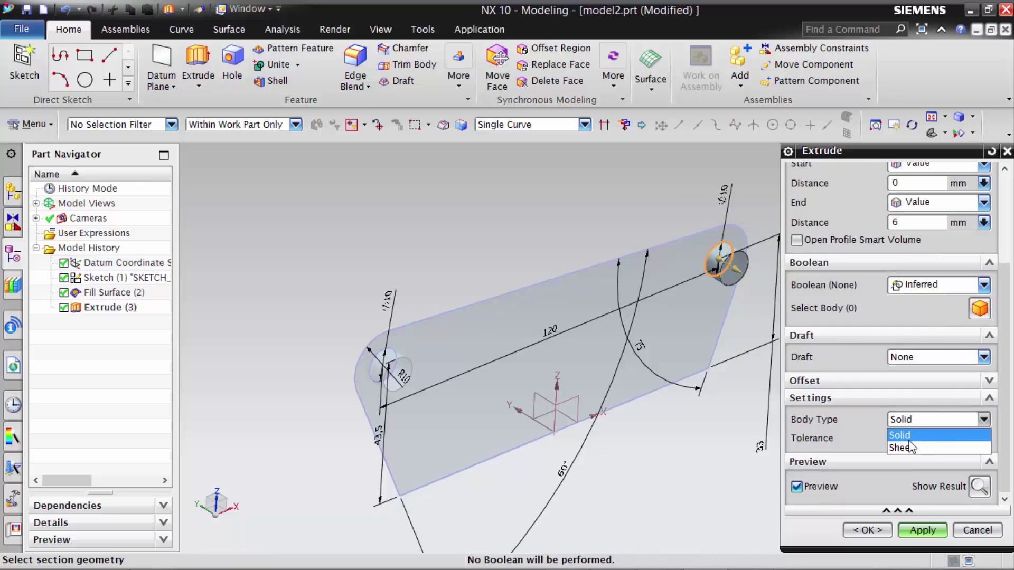
click(911, 445)
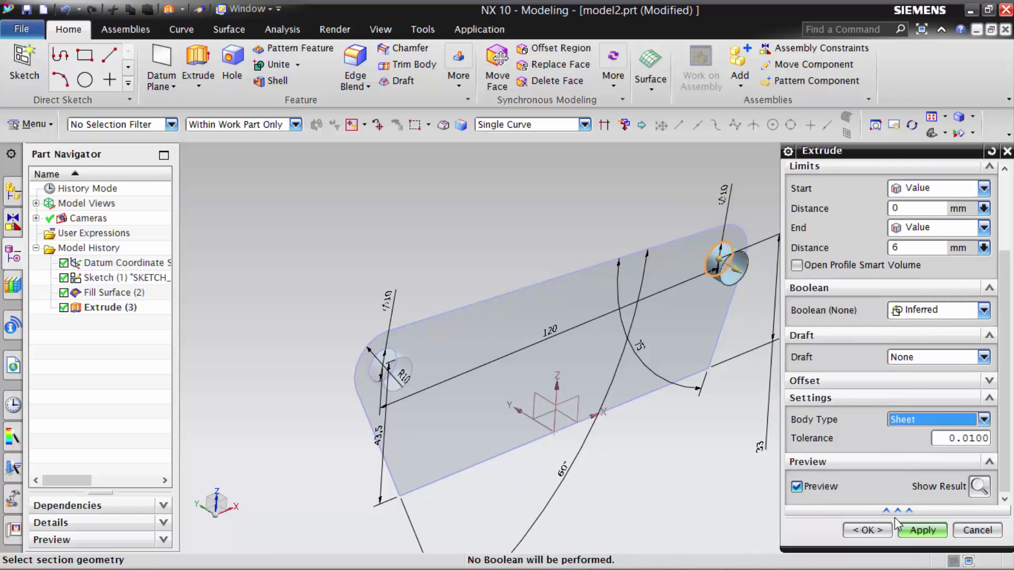
click(888, 531)
mouse_move(889, 530)
middle_down()
mouse_move(788, 446)
mouse_move(782, 408)
mouse_move(701, 389)
mouse_move(738, 385)
mouse_move(789, 407)
middle_up()
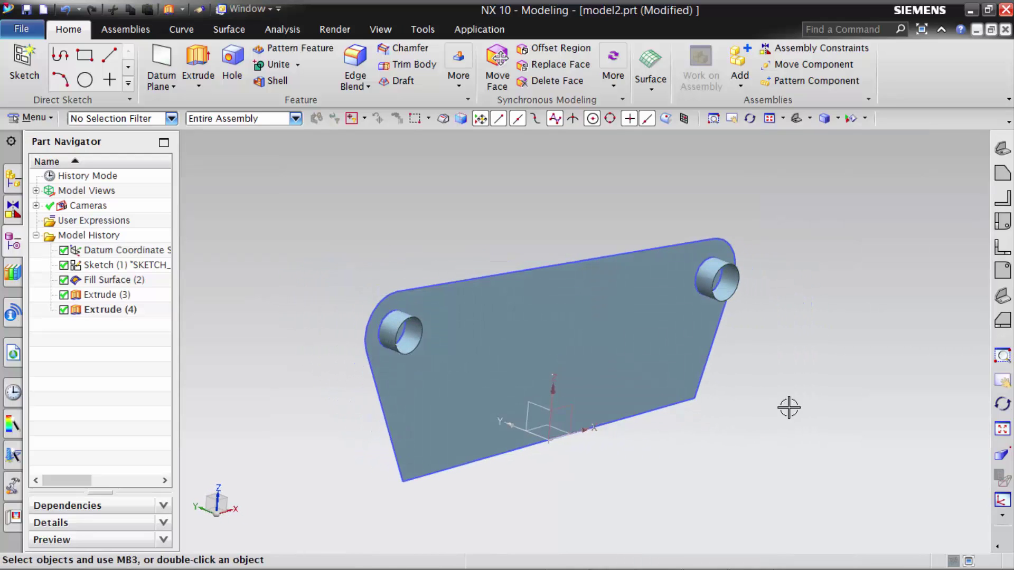
Step: Hide the Sketch (1) curves and start a new 6 mm Extrude on the plate
click(635, 252)
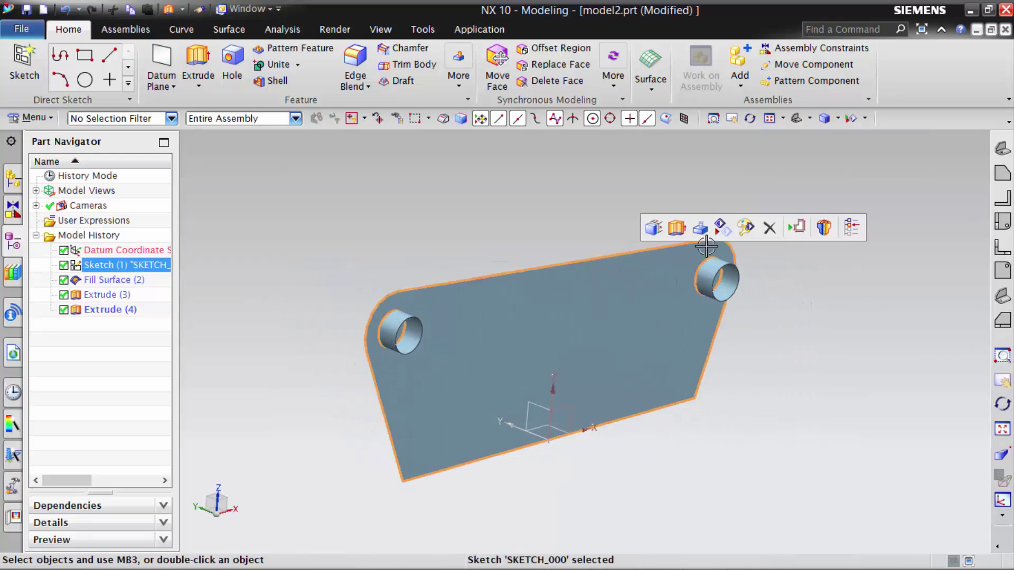
click(787, 256)
mouse_move(787, 256)
middle_down()
mouse_move(806, 323)
mouse_move(484, 288)
mouse_move(494, 332)
mouse_move(525, 303)
mouse_move(533, 329)
mouse_move(543, 308)
middle_up()
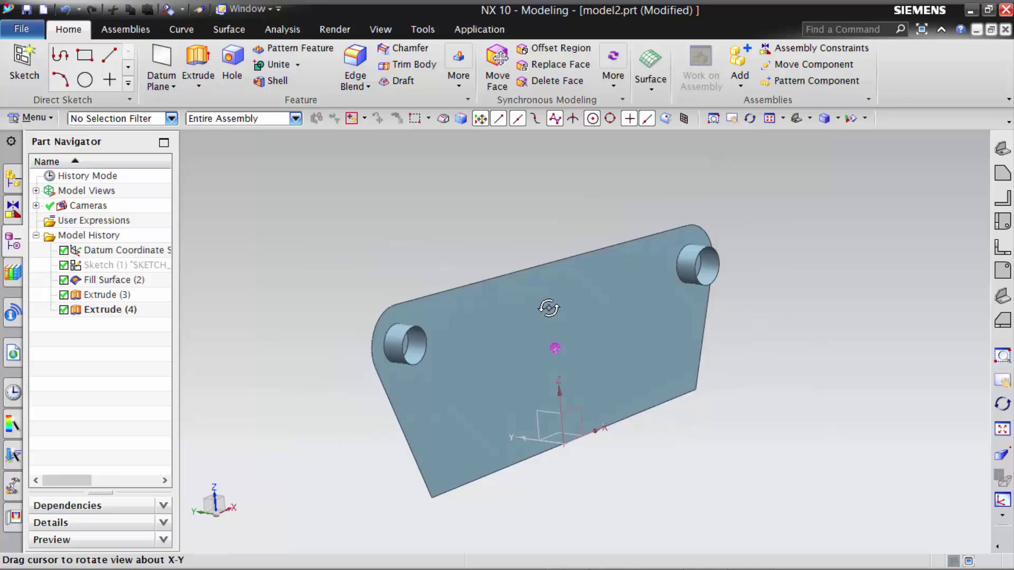
click(201, 56)
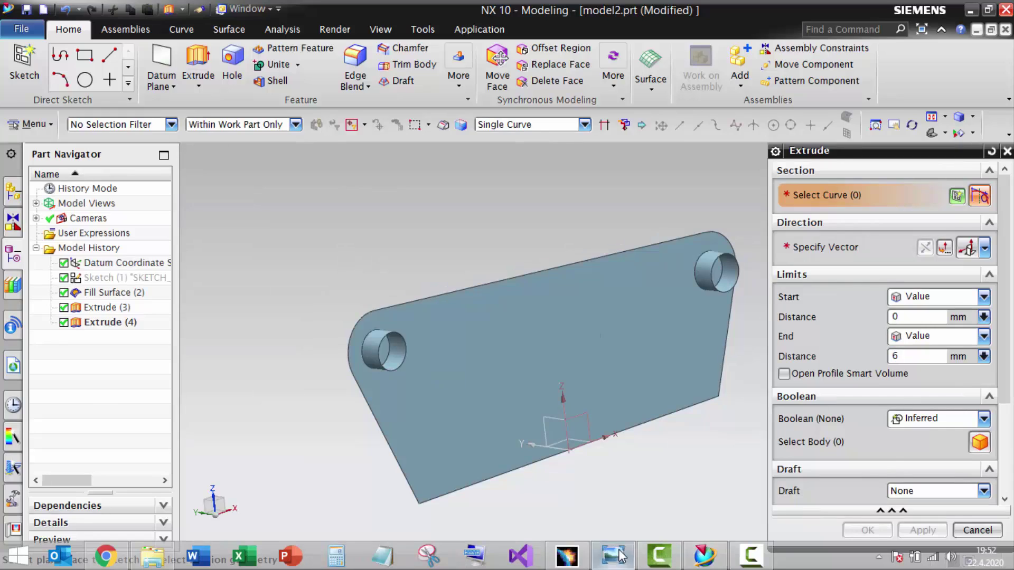
click(655, 554)
Step: Pan the drawing to read the side-section dimensions (2, R2, R4, R15, 15), then minimize the viewer
drag(396, 289, 487, 281)
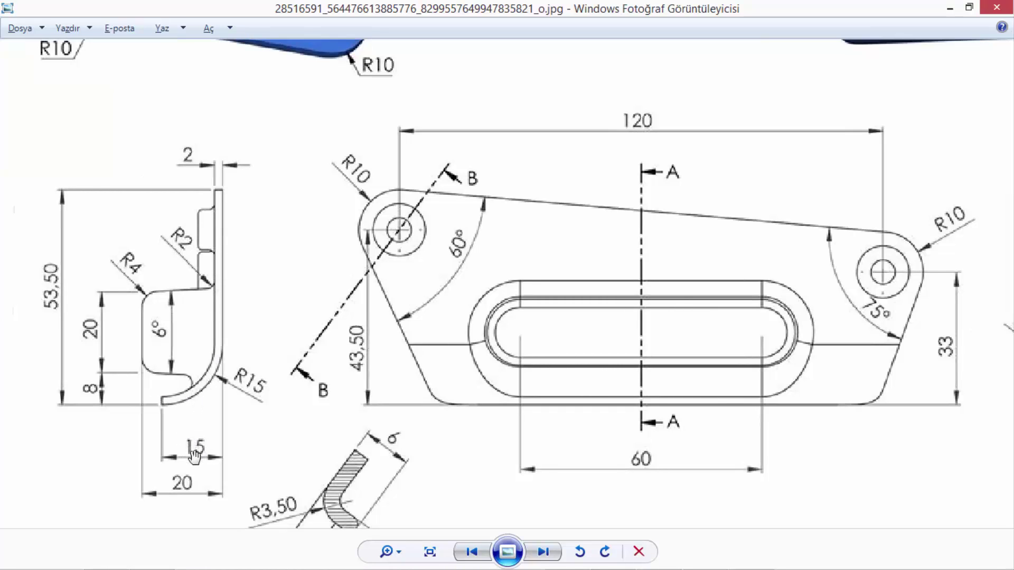
click(949, 8)
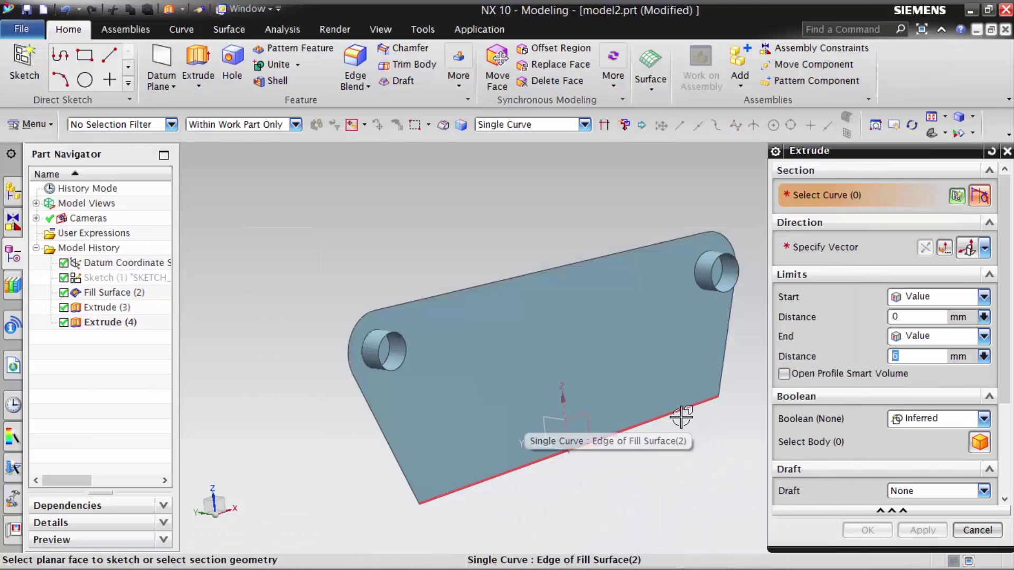
Step: Extrude the plate's bottom edge 15 mm along reversed datum Y as a flange, then view from front
click(680, 415)
middle_drag(516, 344, 559, 335)
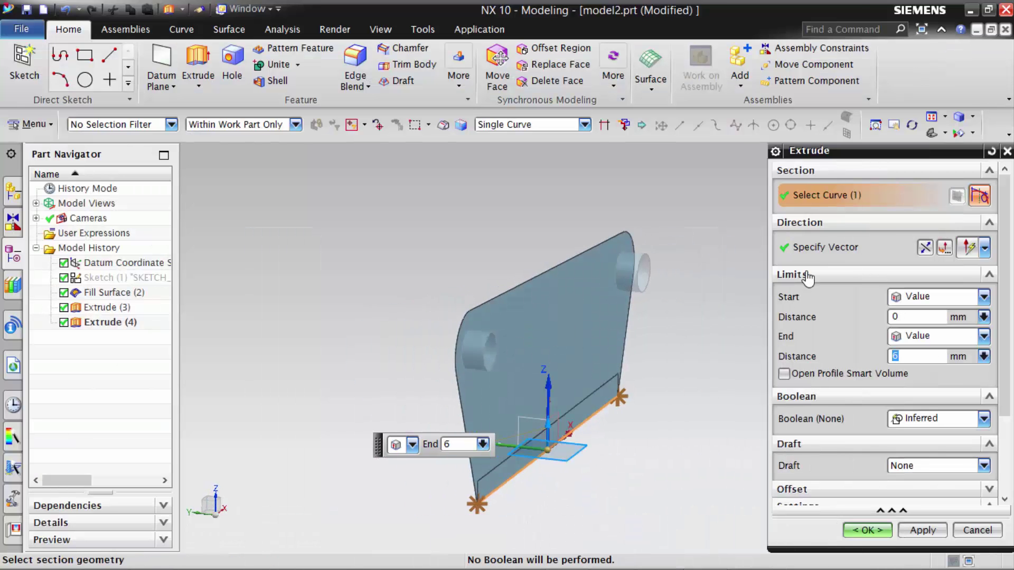
click(824, 250)
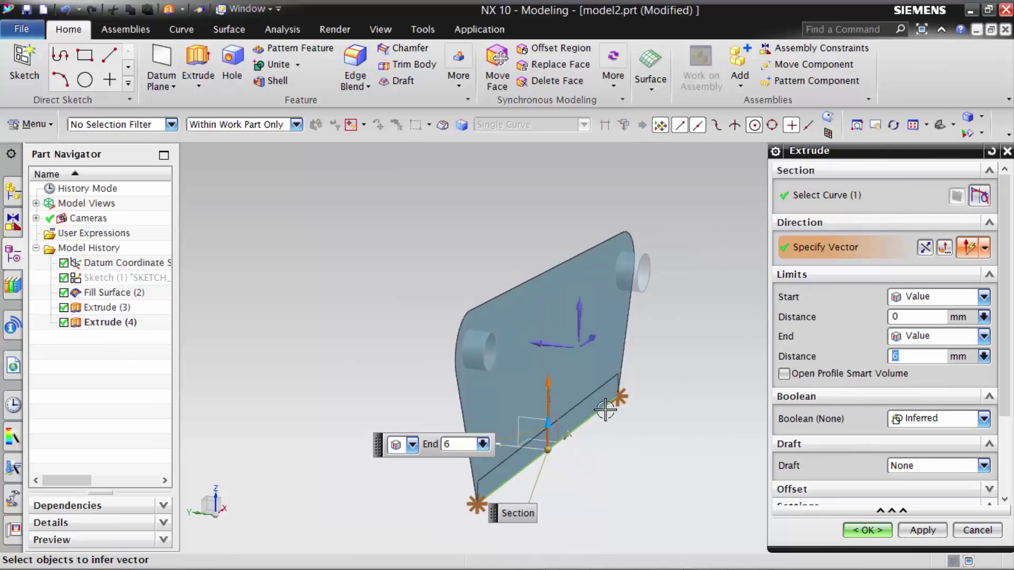
click(498, 442)
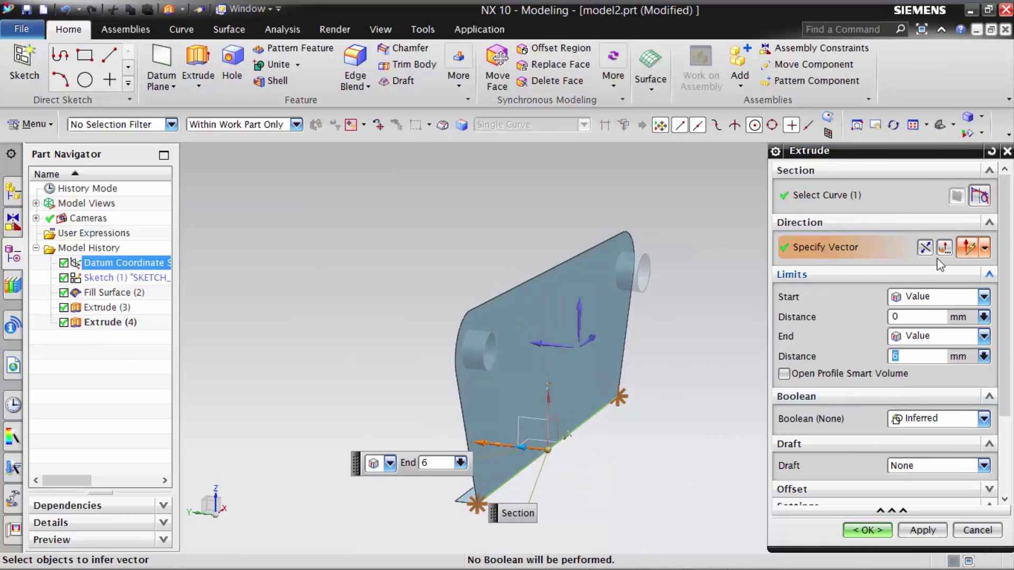
click(926, 248)
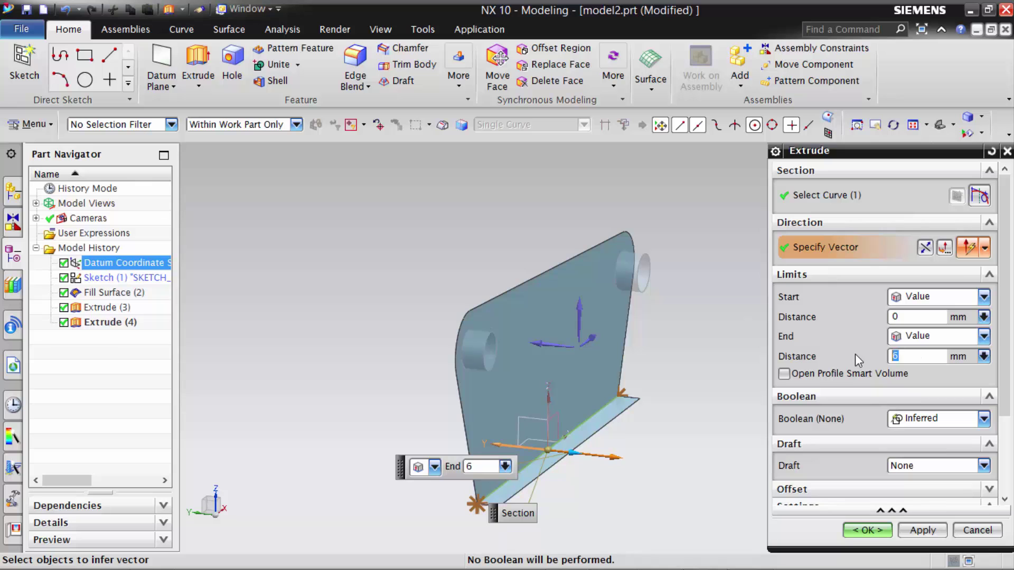
text(15)
key(Return)
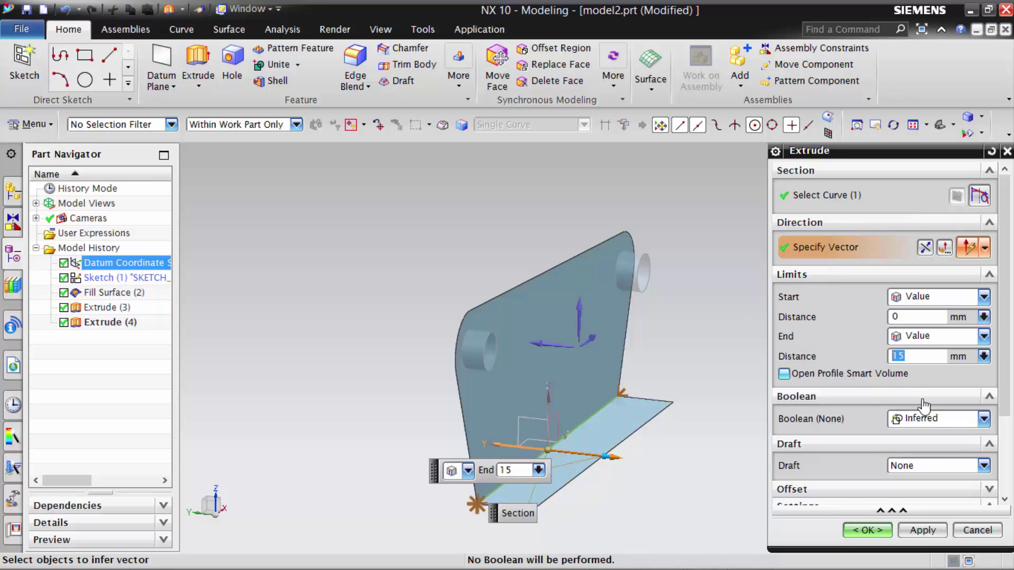
click(879, 535)
mouse_move(729, 380)
middle_down()
mouse_move(653, 351)
mouse_move(570, 339)
mouse_move(580, 338)
middle_up()
key(F8)
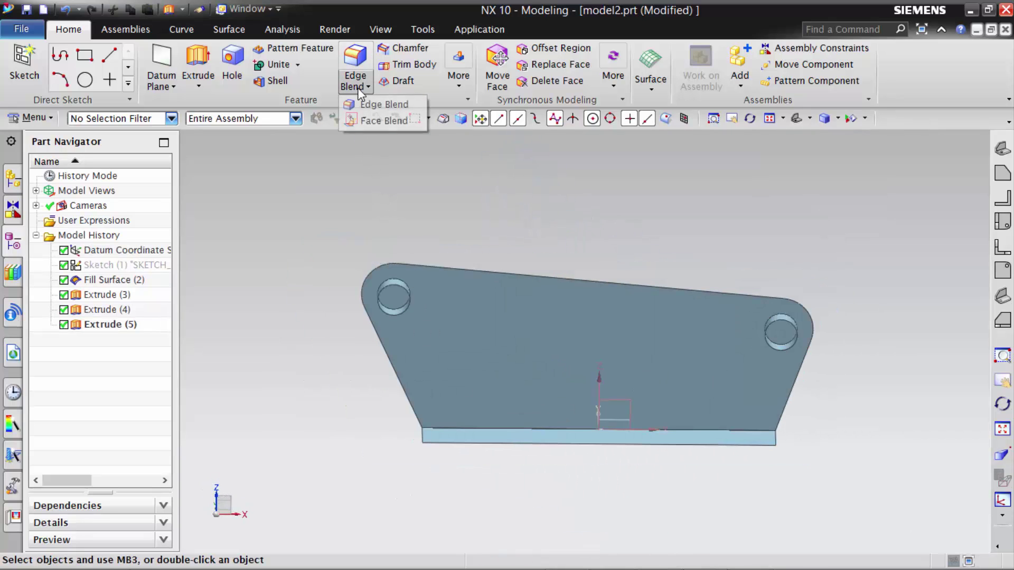
Step: Start a face blend with the main plate face as the first face chain
click(372, 121)
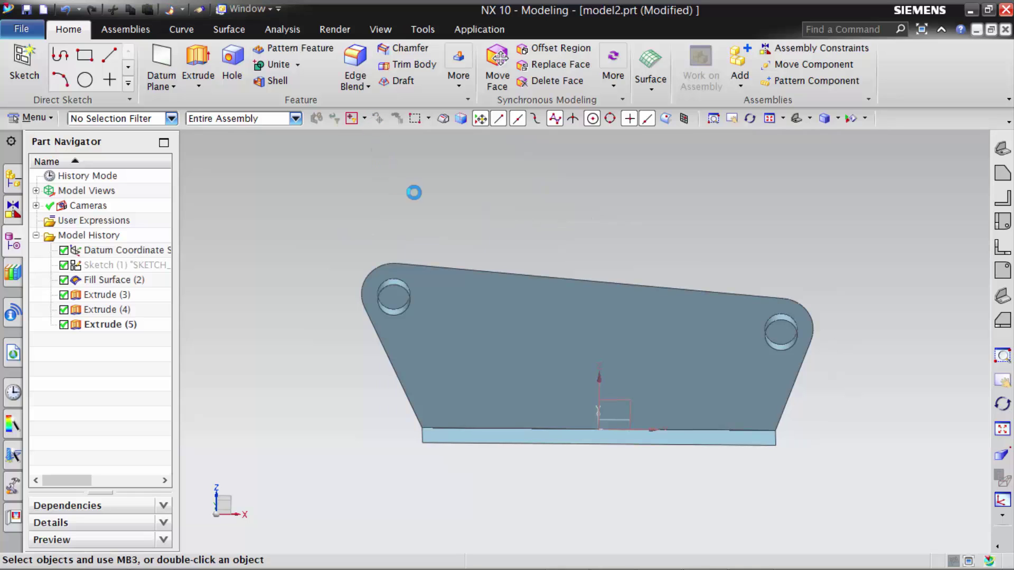
click(485, 401)
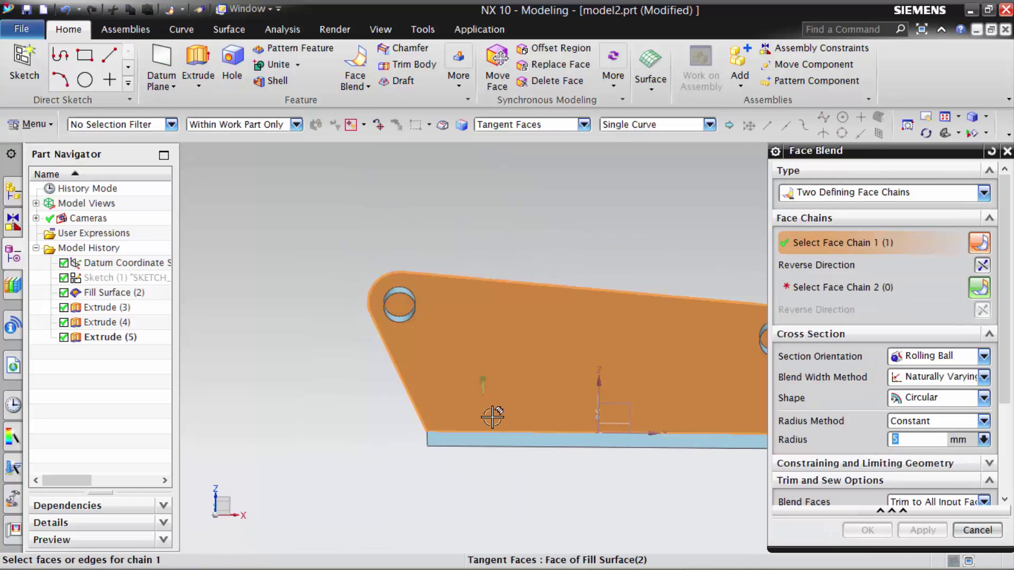
scroll(501, 439, down, 2)
scroll(389, 453, up, 2)
scroll(475, 437, down, 2)
middle_drag(475, 436, 517, 398)
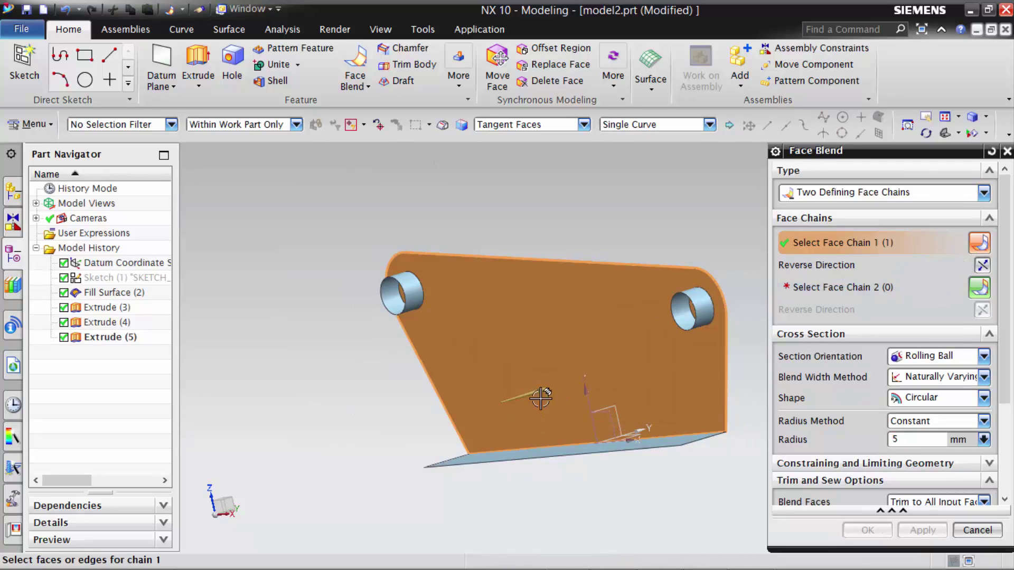
Step: Add the bottom flange face as the second chain and create the 15 mm blend
click(832, 289)
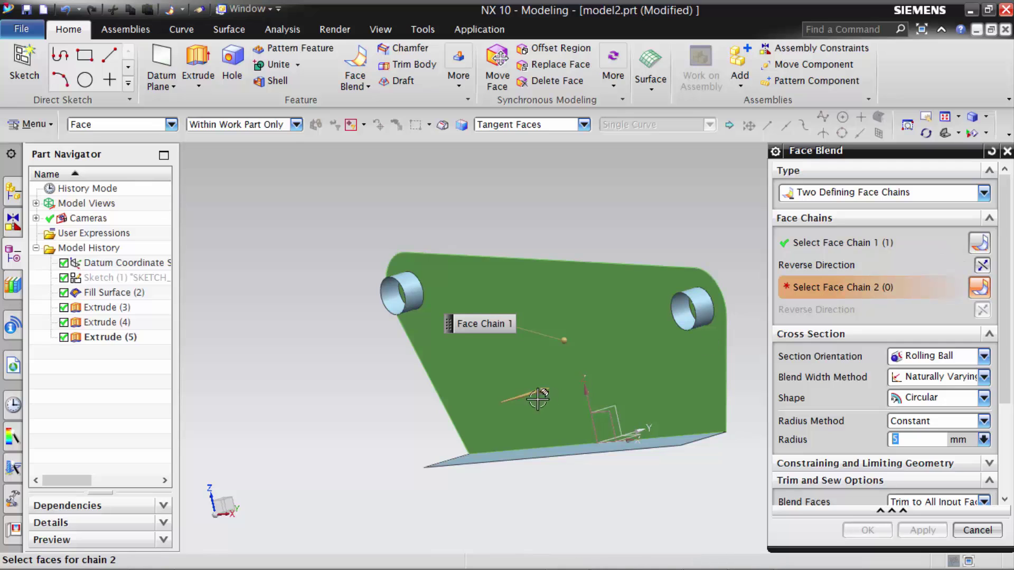
click(509, 449)
middle_drag(509, 449, 432, 397)
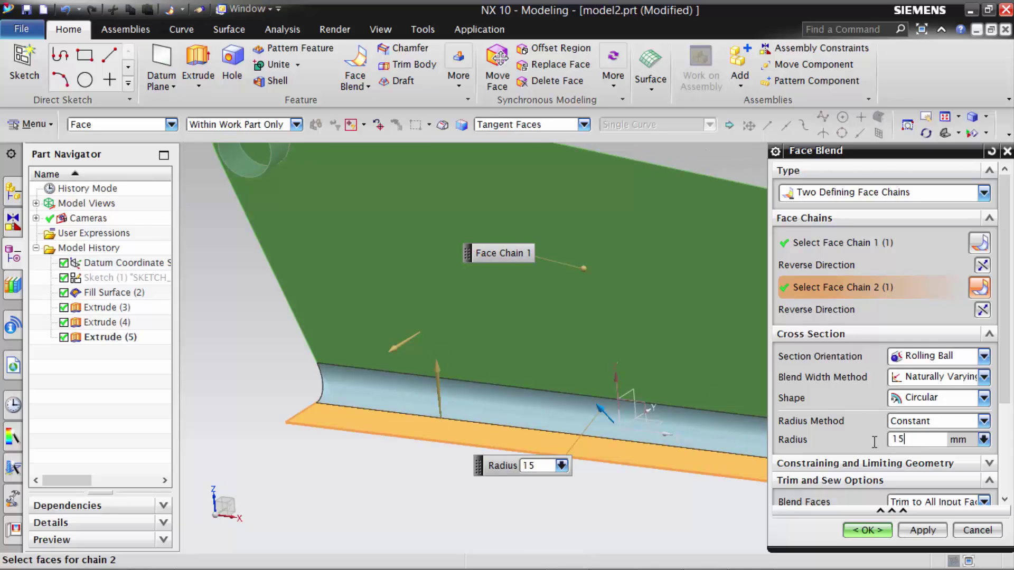
key(Return)
scroll(736, 479, down, 3)
scroll(735, 479, up, 2)
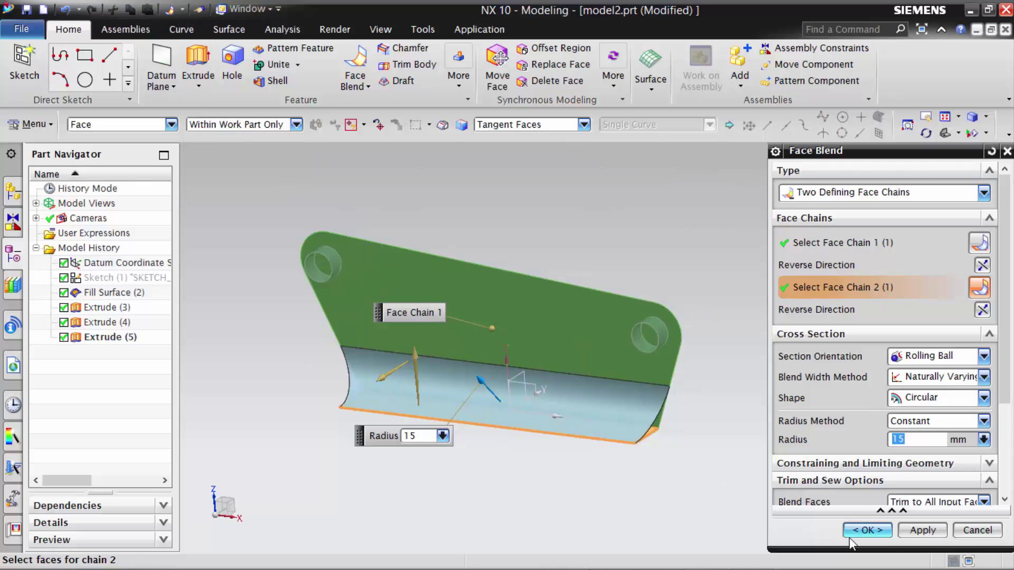
click(850, 538)
mouse_move(736, 462)
middle_down()
mouse_move(707, 414)
mouse_move(612, 359)
mouse_move(758, 380)
mouse_move(776, 366)
middle_up()
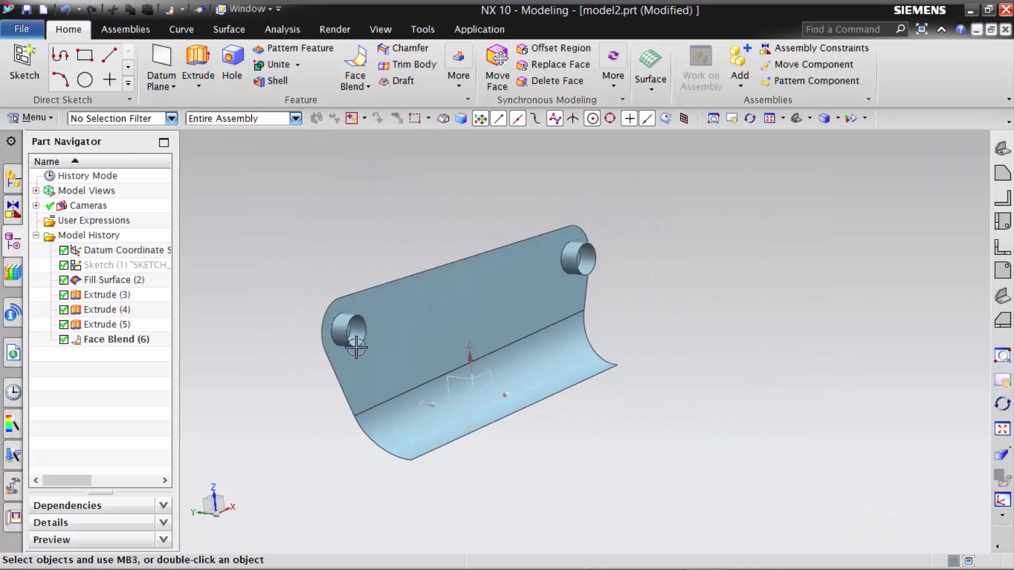
scroll(357, 347, up, 3)
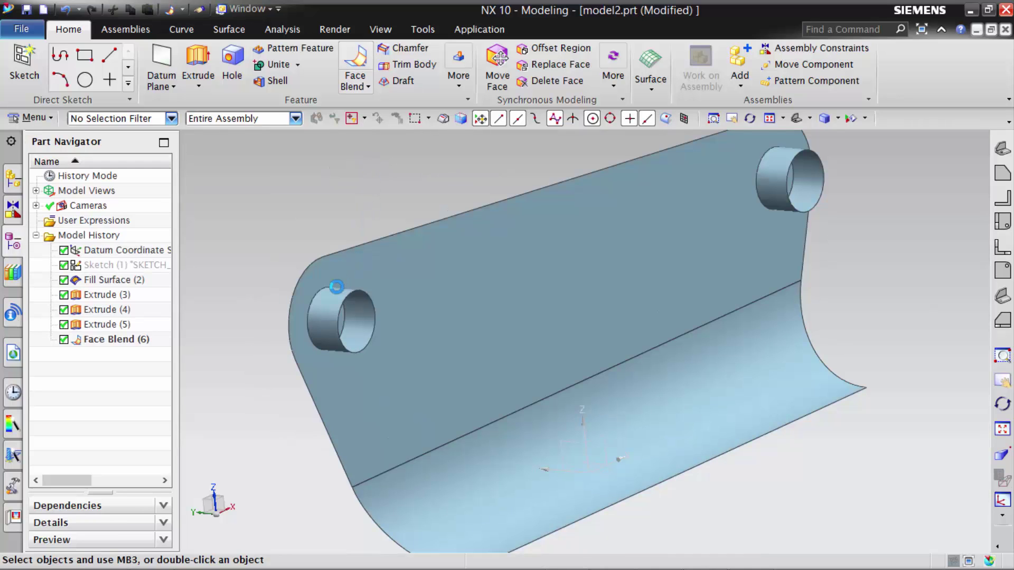
scroll(335, 284, up, 2)
scroll(334, 288, up, 2)
Step: Blend the plate face to the left boss cylinder with a 1.5 mm face blend
scroll(324, 289, up, 2)
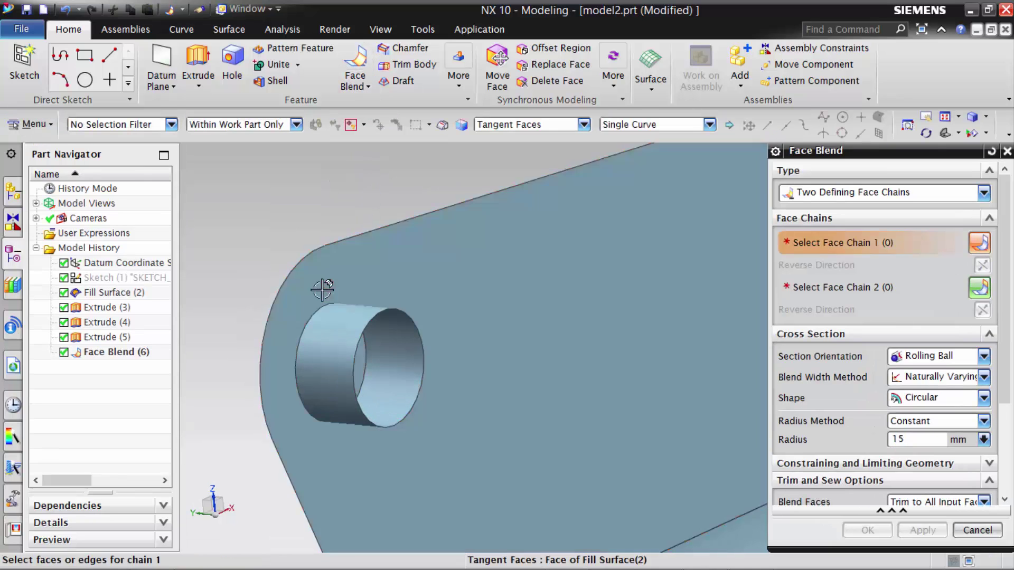
click(322, 289)
click(803, 287)
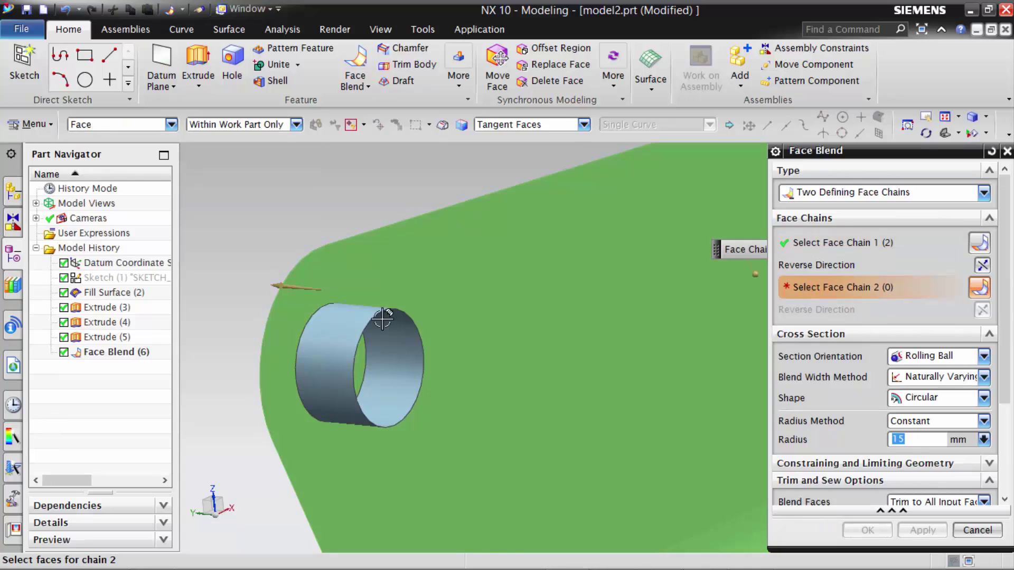
click(321, 325)
scroll(296, 293, up, 1)
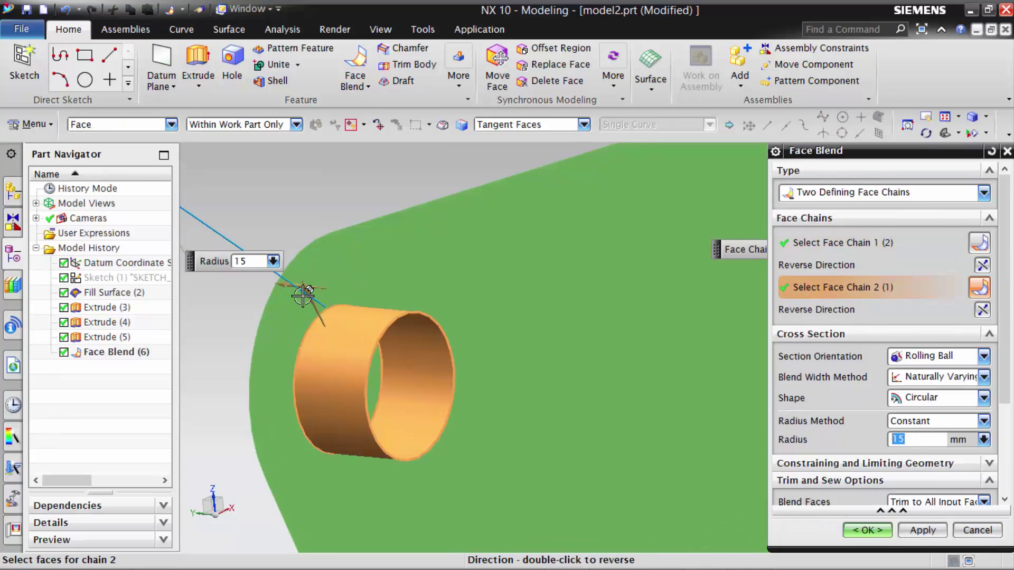
scroll(296, 293, up, 2)
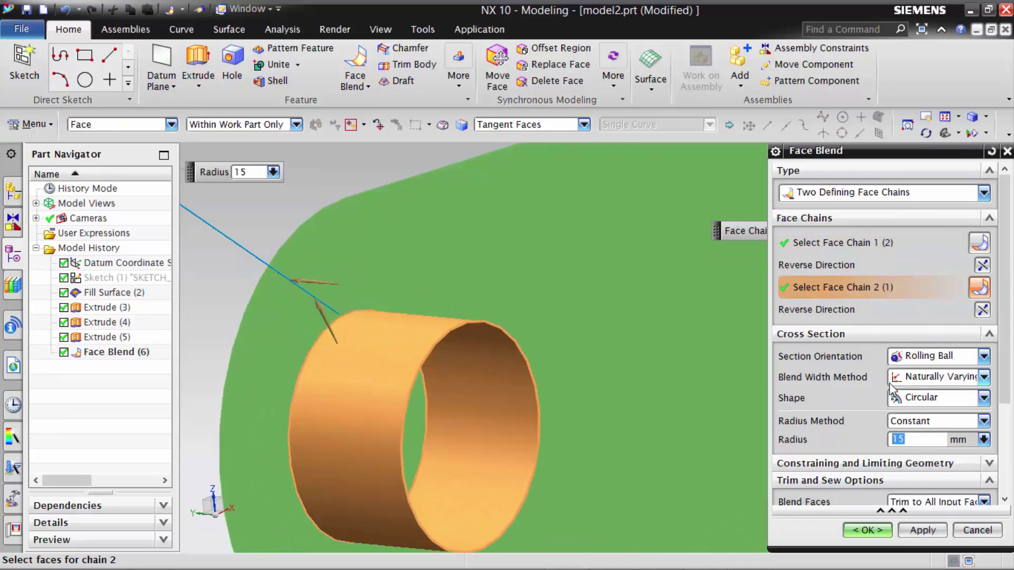
text(1.5)
double_click(900, 439)
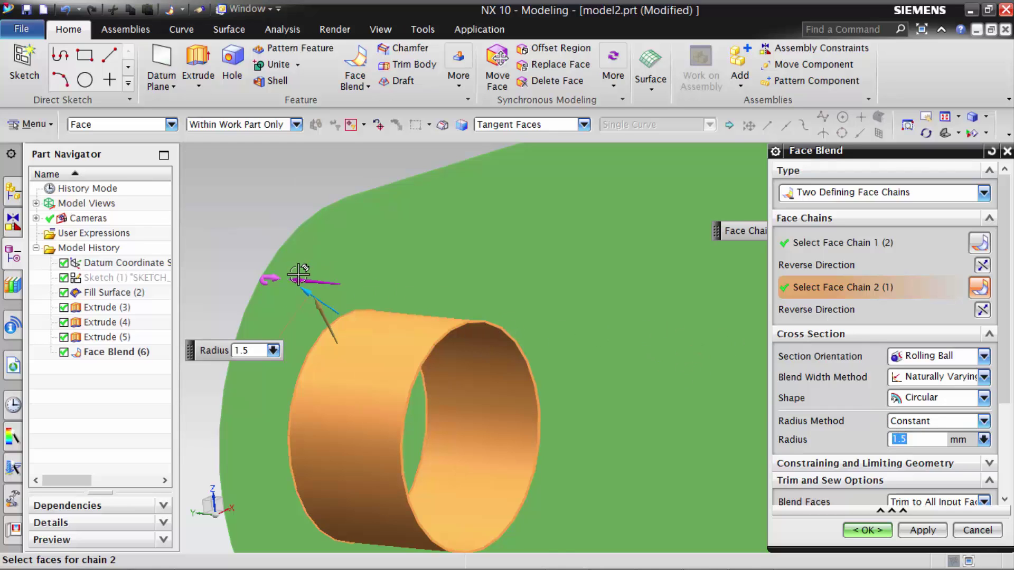
scroll(444, 304, down, 5)
scroll(444, 304, down, 3)
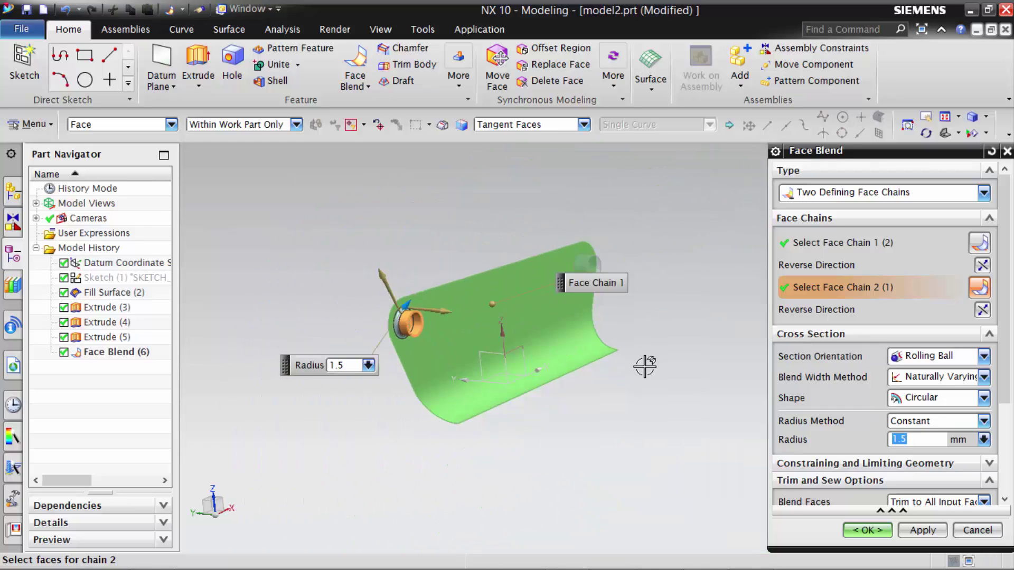
click(923, 531)
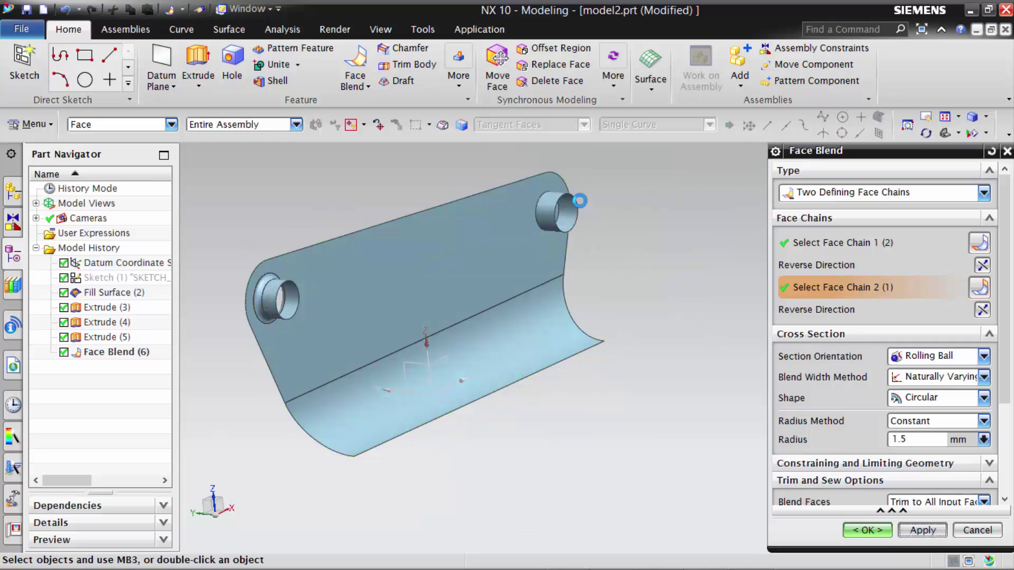
Step: Blend the connected sheet faces to the second boss cylinder with a 1.5 mm radius
mouse_move(280, 295)
middle_down()
mouse_move(242, 292)
mouse_move(318, 290)
middle_up()
scroll(623, 195, up, 3)
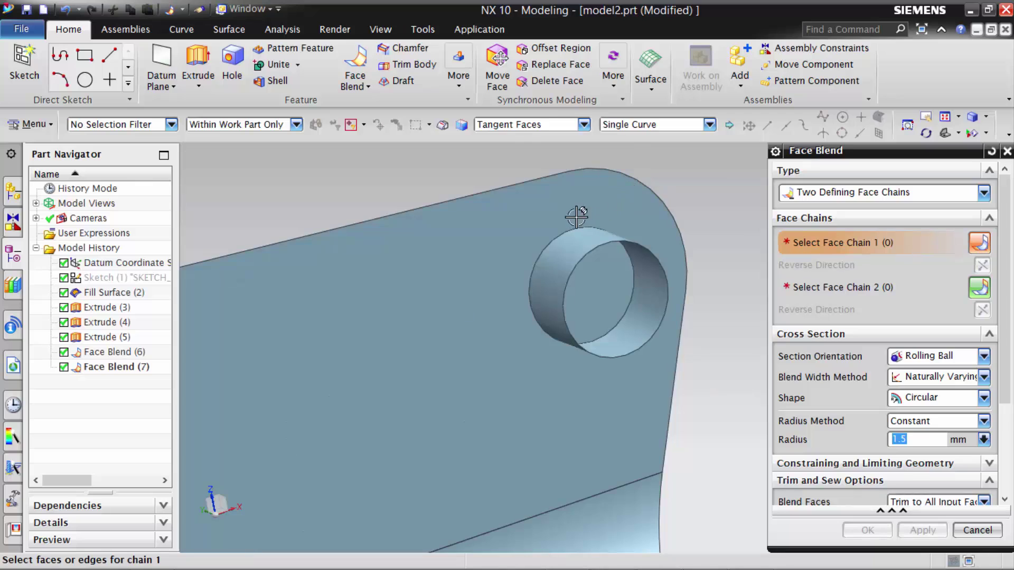
click(576, 217)
click(842, 288)
click(553, 244)
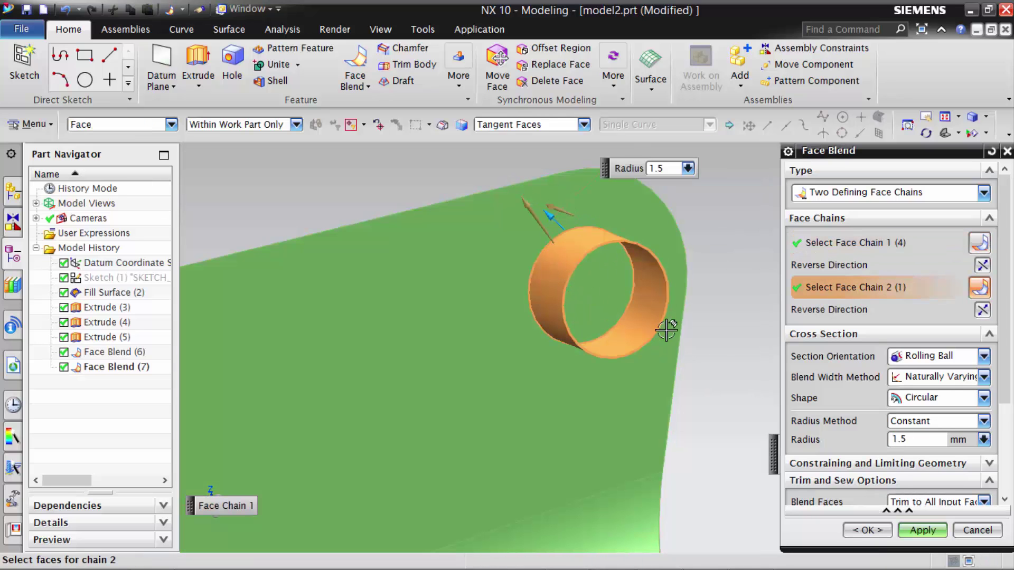
mouse_move(556, 210)
middle_down()
mouse_move(509, 344)
mouse_move(533, 174)
middle_up()
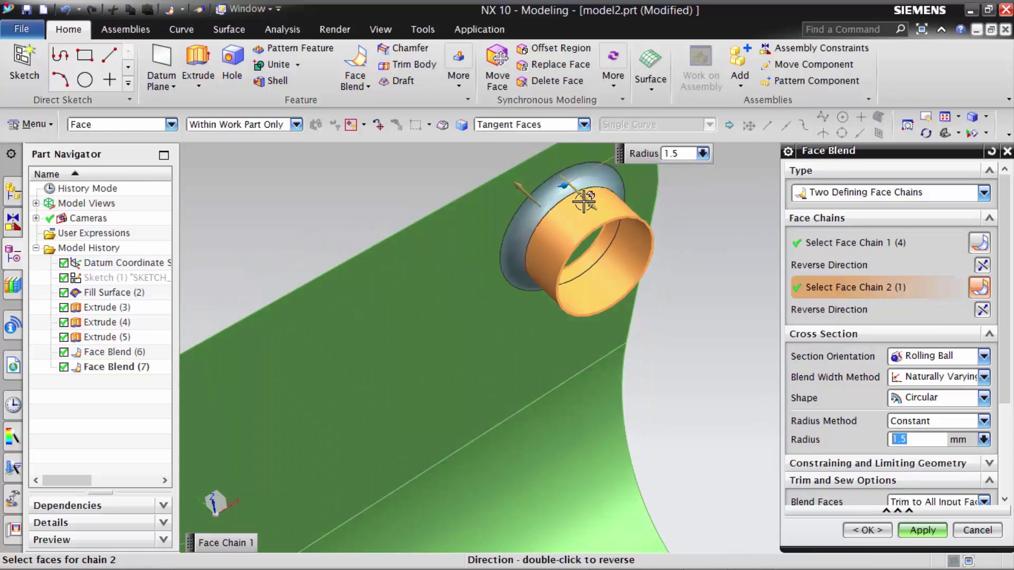
click(867, 530)
mouse_move(815, 350)
middle_down()
mouse_move(804, 295)
mouse_move(759, 376)
mouse_move(693, 335)
mouse_move(627, 324)
mouse_move(593, 301)
mouse_move(520, 294)
mouse_move(432, 264)
mouse_move(419, 274)
mouse_move(468, 292)
mouse_move(475, 324)
mouse_move(474, 308)
middle_up()
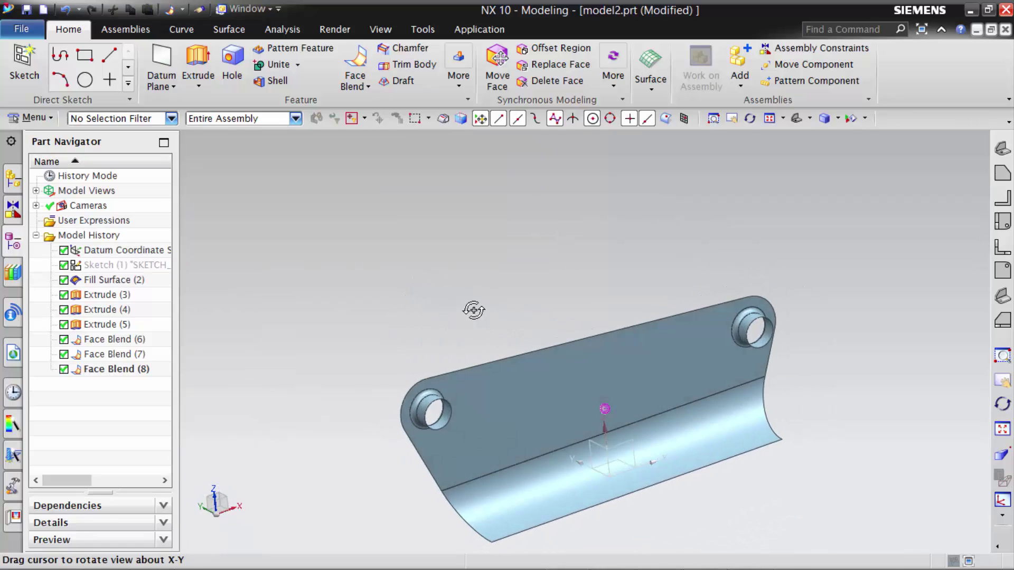
Step: Orbit the part into a fuller view and bring up the Create Sketch dialog
middle_drag(670, 460, 660, 445)
scroll(541, 342, up, 2)
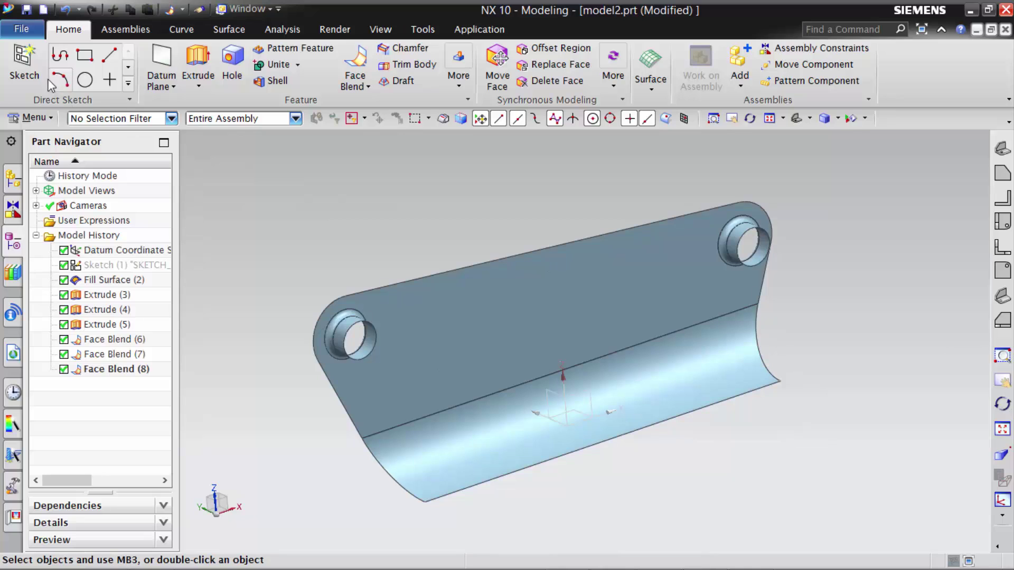
click(26, 64)
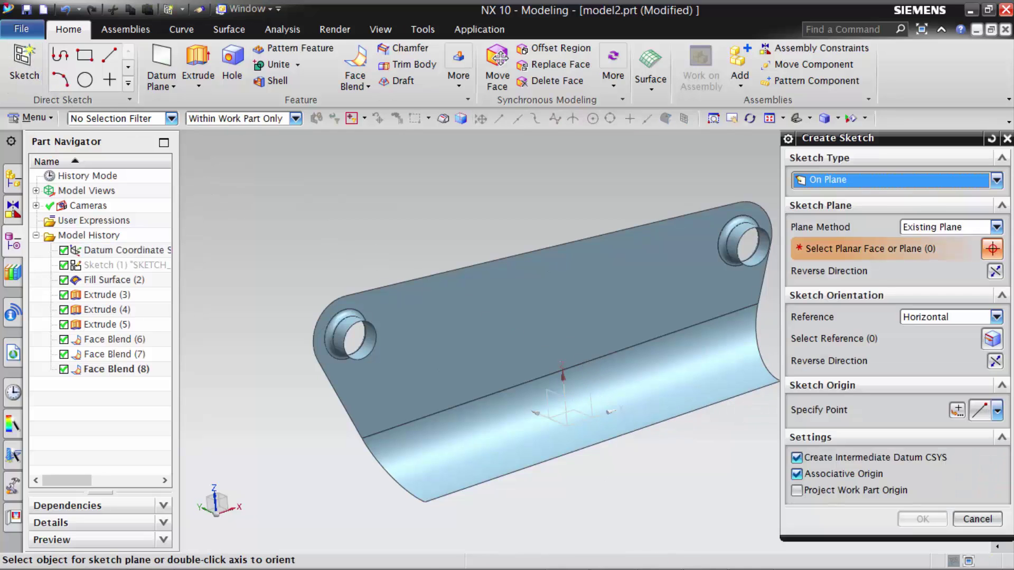
Step: Zoom into the reference drawing to read the 60 slot length and R4/R2 section, then minimize it
click(612, 555)
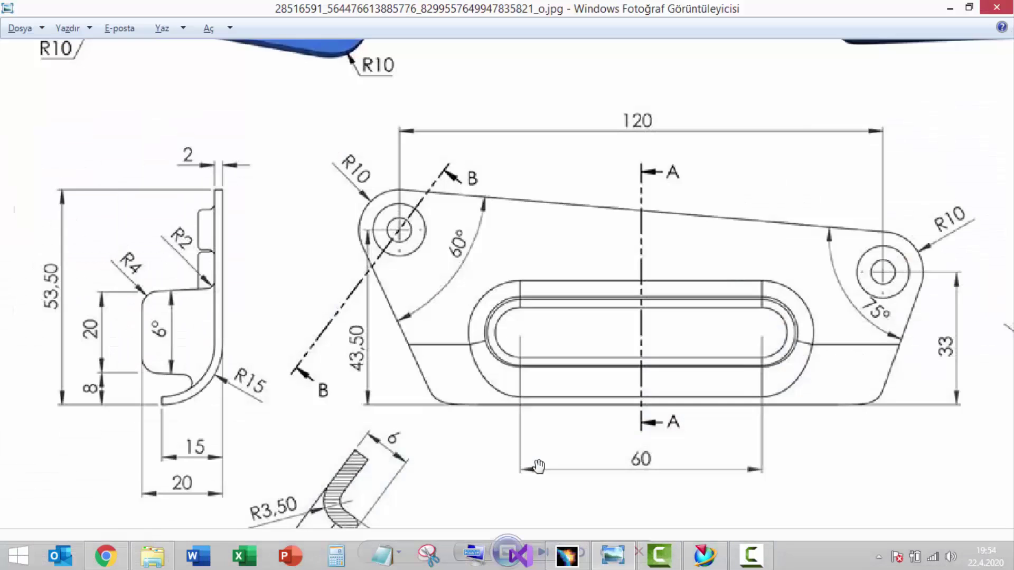
scroll(481, 321, up, 2)
scroll(481, 320, up, 1)
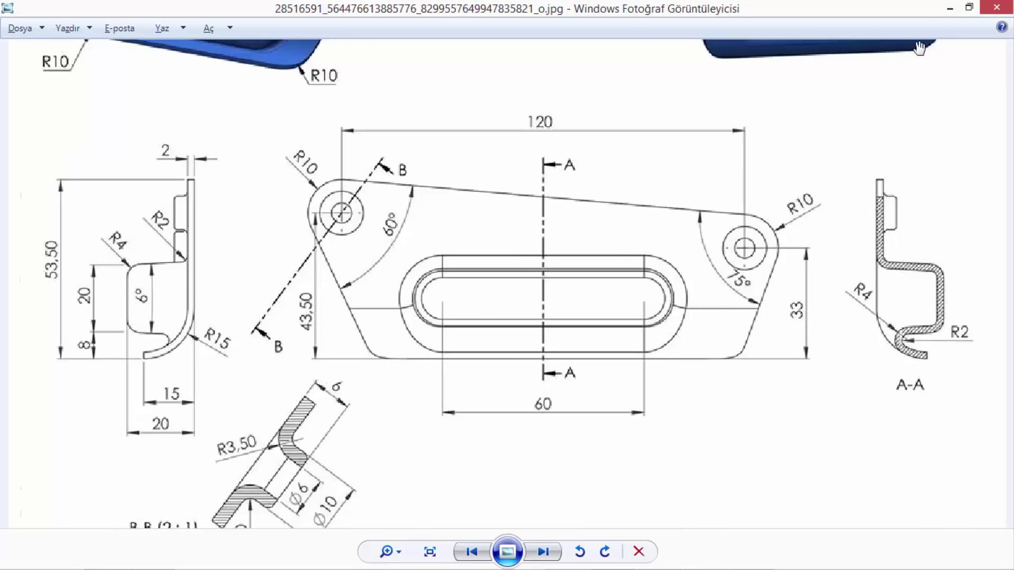
click(950, 8)
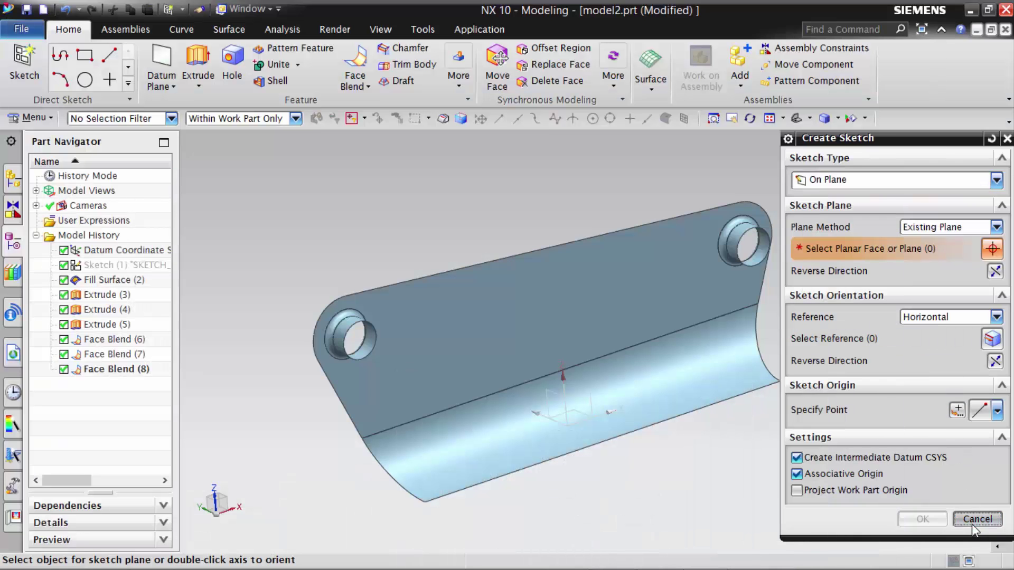
Step: Cancel the sketch and create a datum plane offset 20 mm from XZ, direction reversed
click(977, 519)
middle_drag(563, 338, 585, 411)
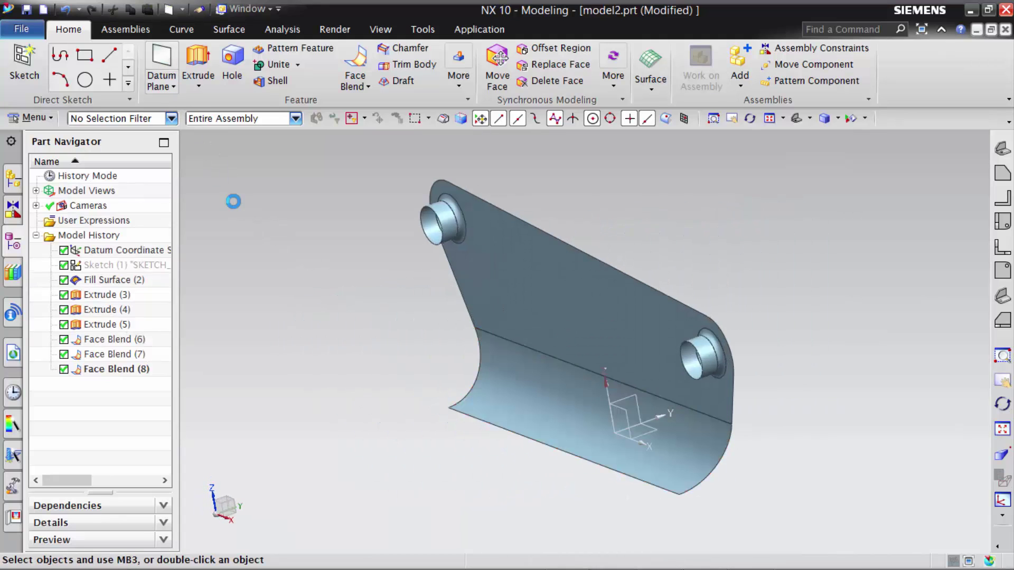
click(623, 410)
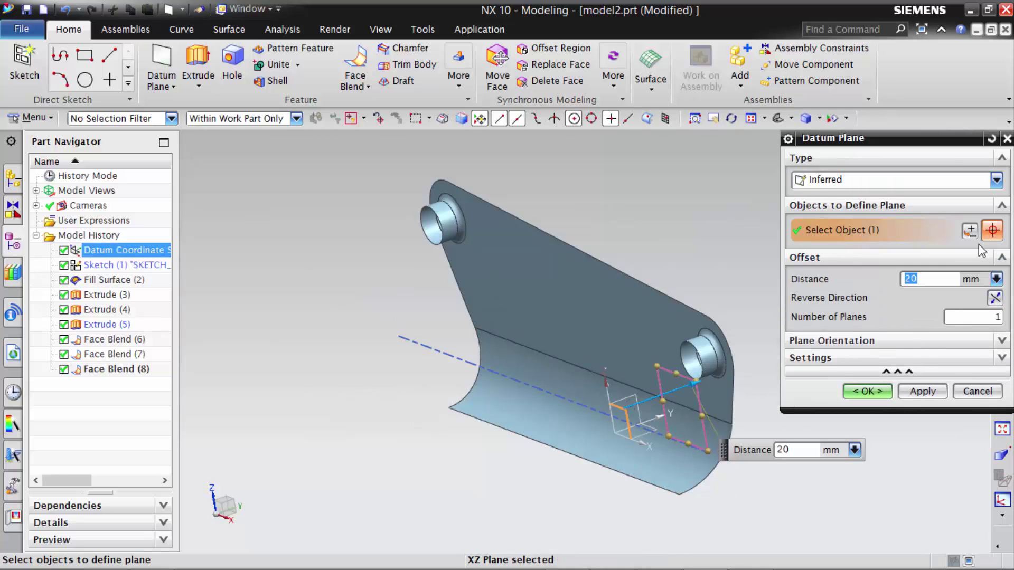
click(995, 299)
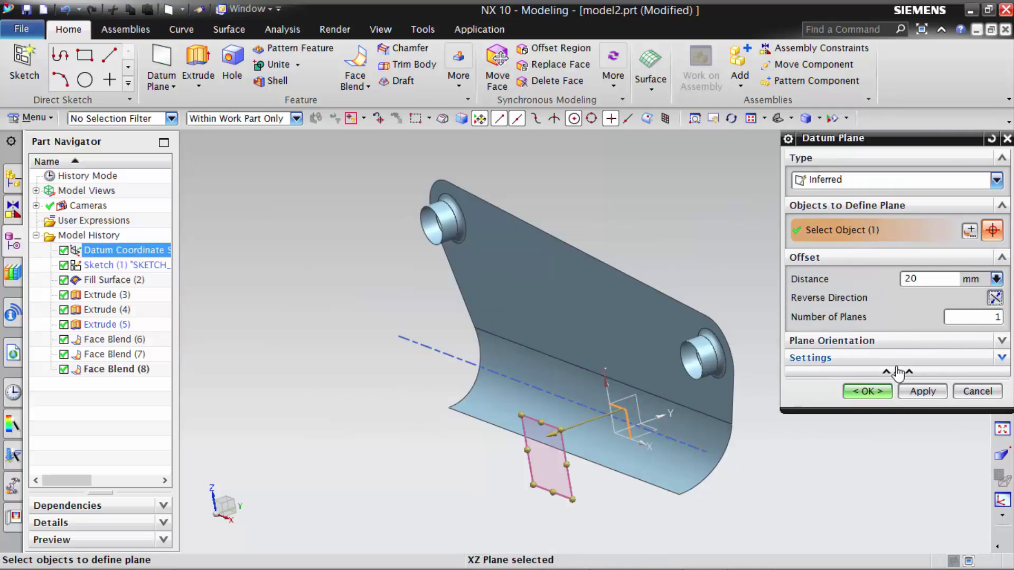
click(858, 394)
Step: Fit the view and start Sketch (10) on Datum Plane (9)
middle_drag(536, 394, 518, 380)
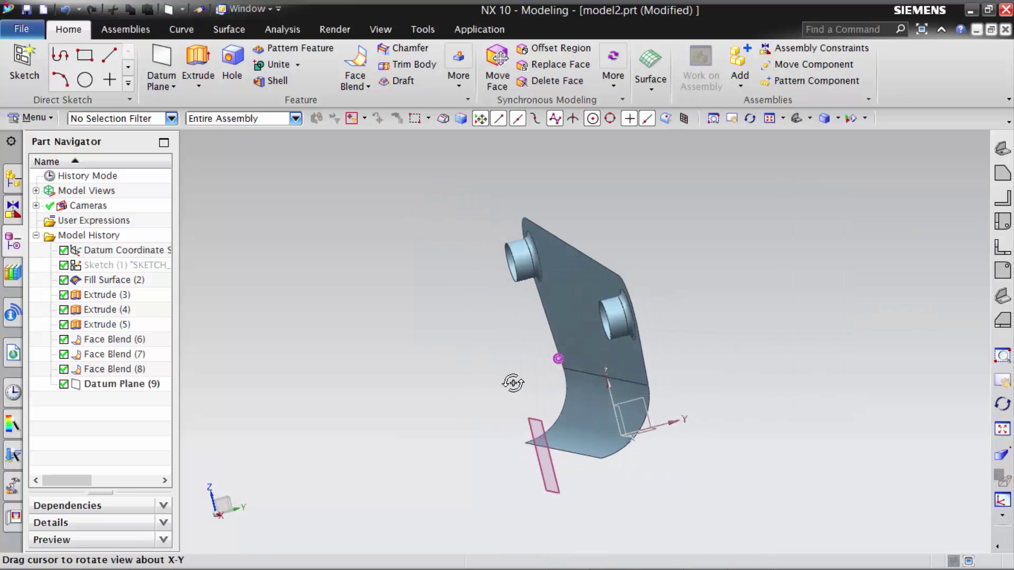
key(ctrl+alt+f)
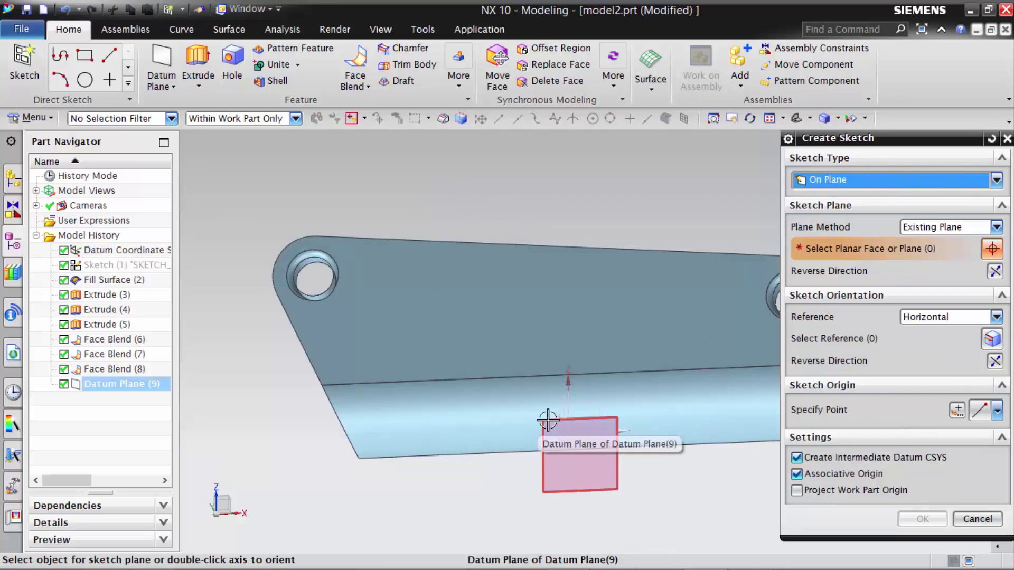
click(615, 456)
click(922, 519)
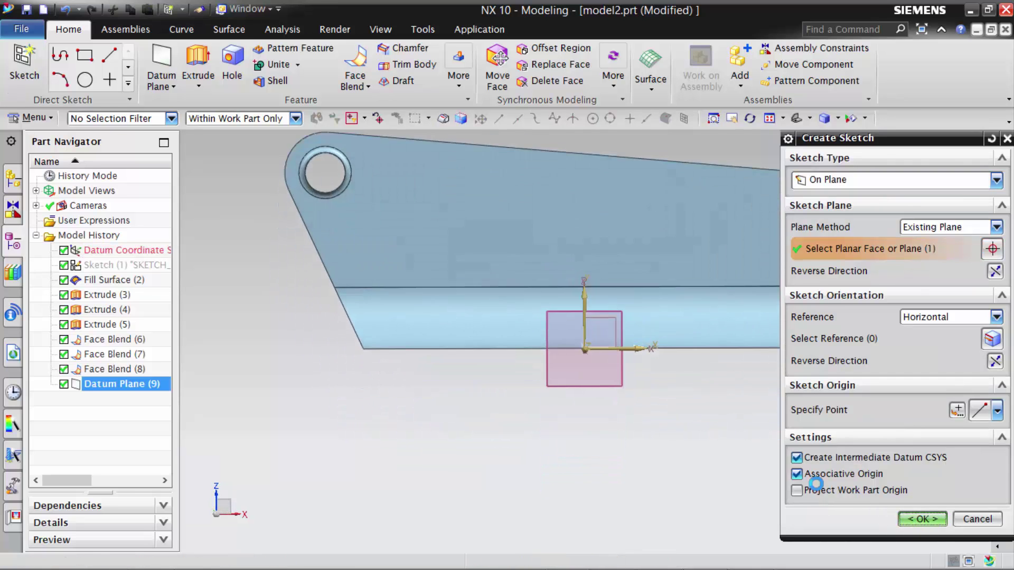
scroll(652, 239, up, 1)
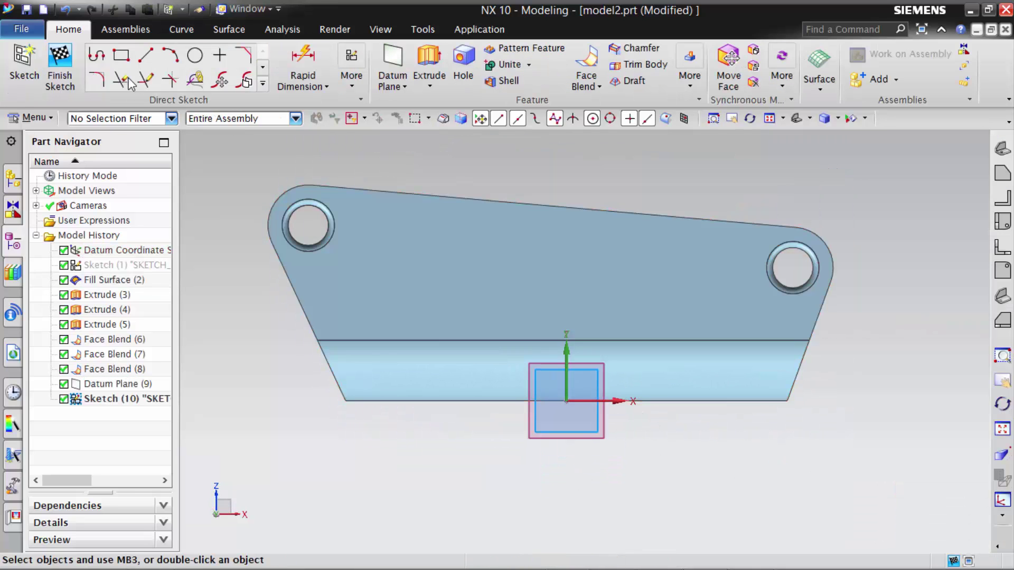
Step: Draw a centre-method rectangle placed above the origin
click(113, 60)
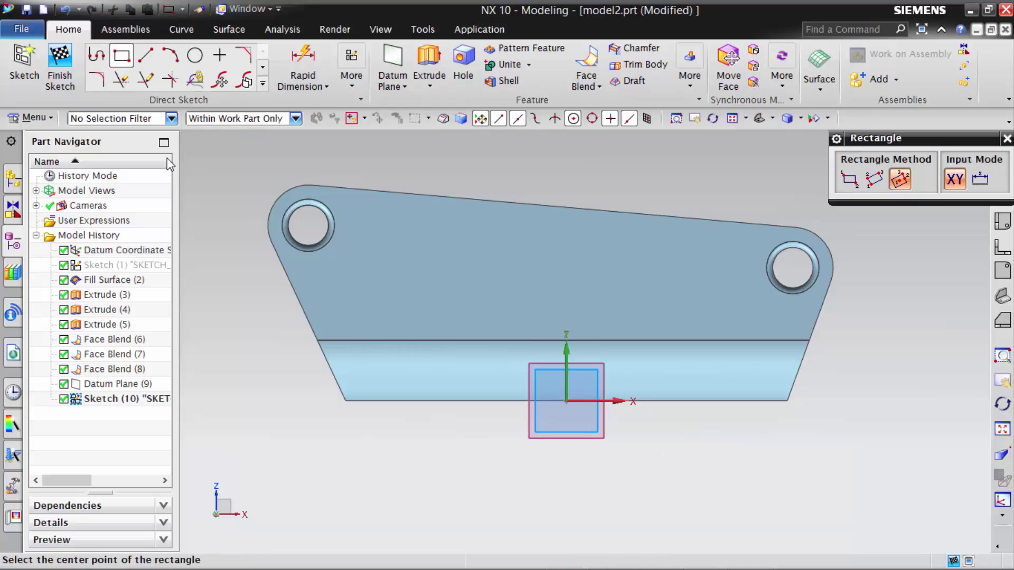
click(552, 285)
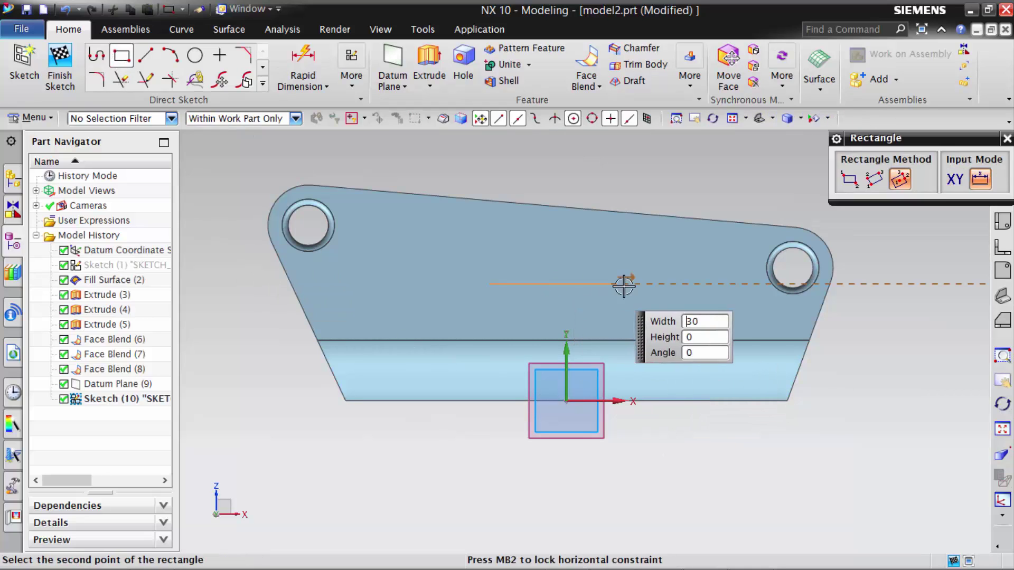
click(668, 258)
scroll(552, 237, up, 1)
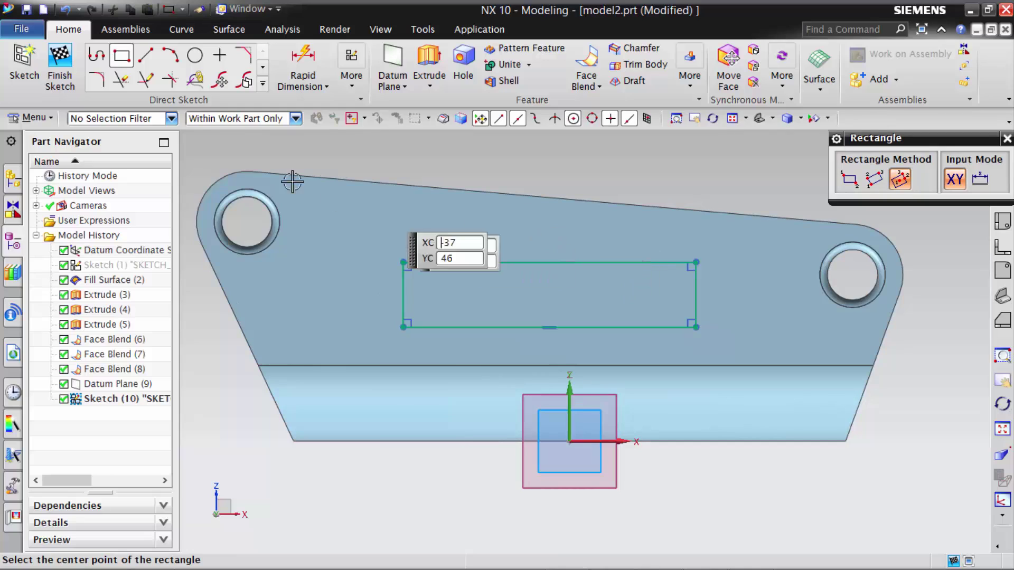
Step: Draw both rectangle diagonals and a line from their crossing down to the origin
click(145, 59)
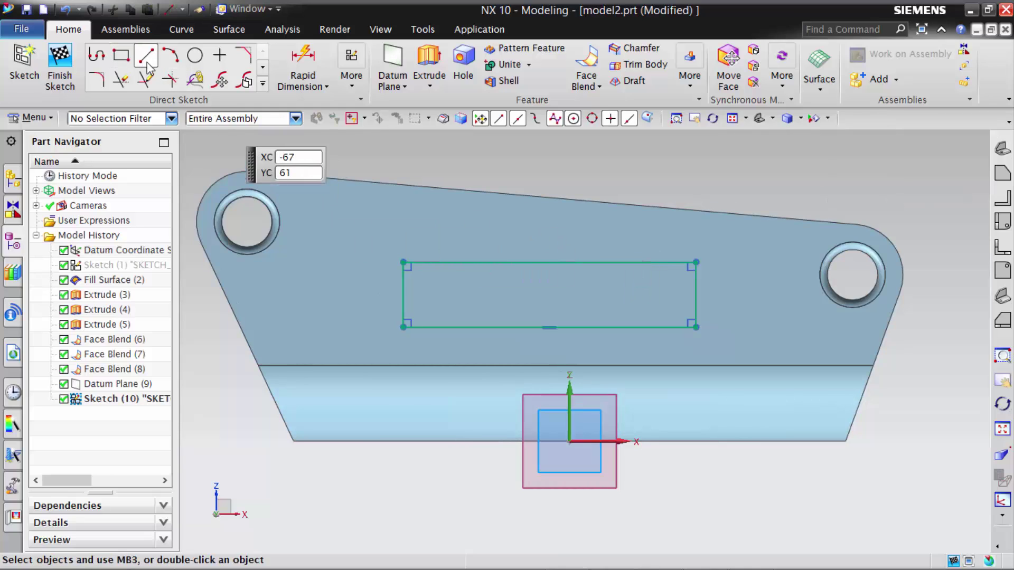
click(405, 263)
click(695, 327)
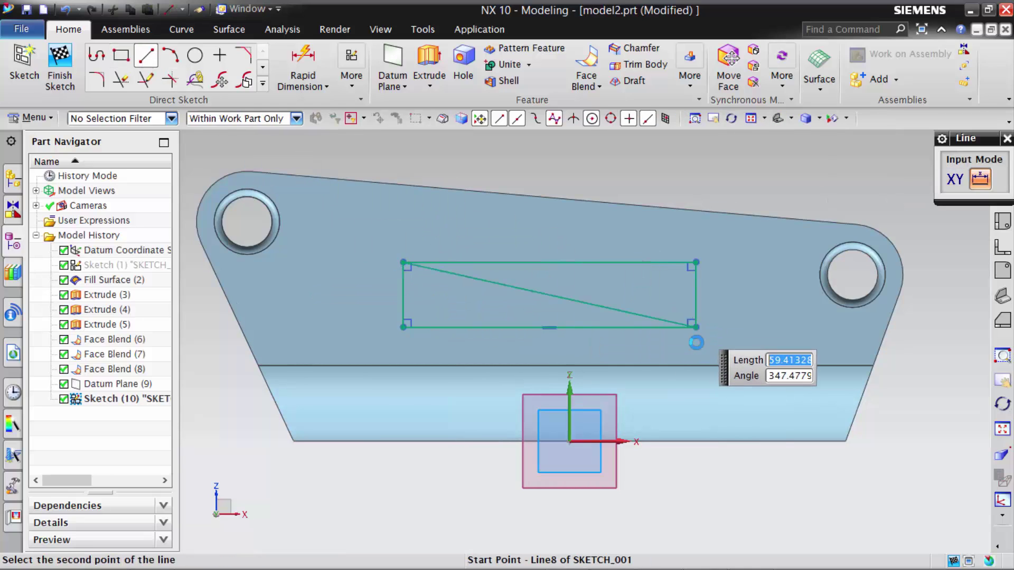
click(696, 262)
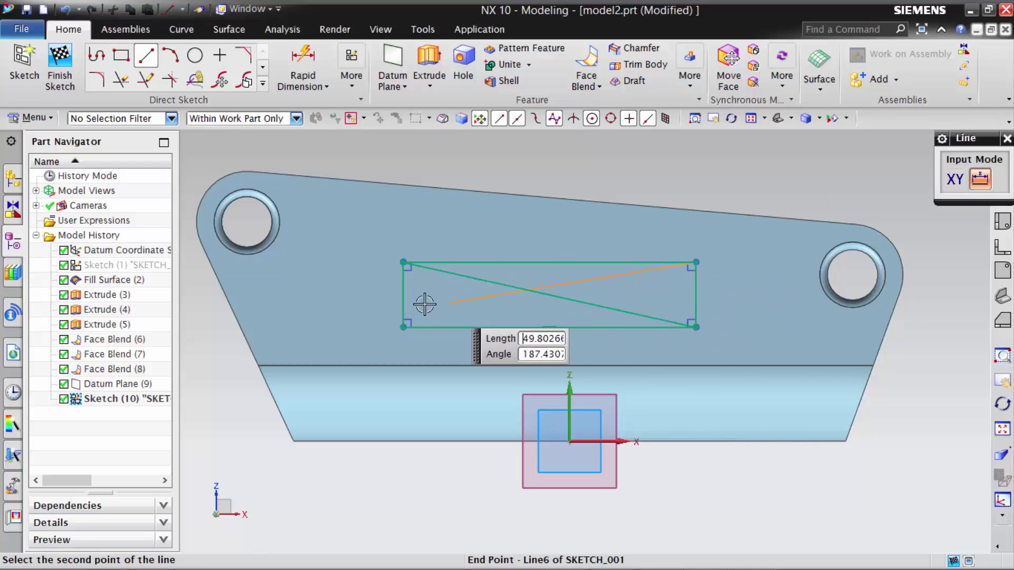
click(403, 326)
scroll(555, 241, up, 1)
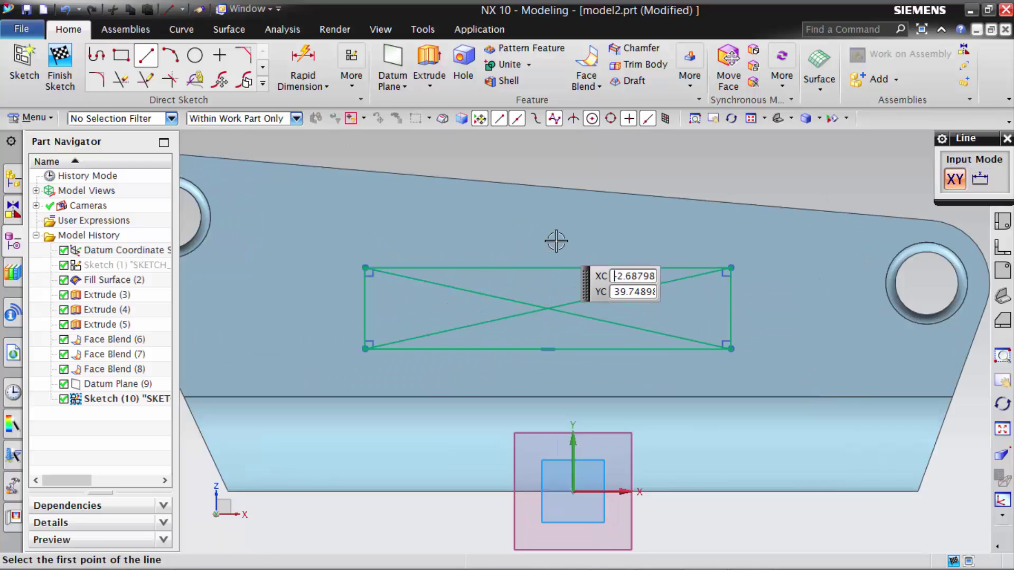
click(547, 315)
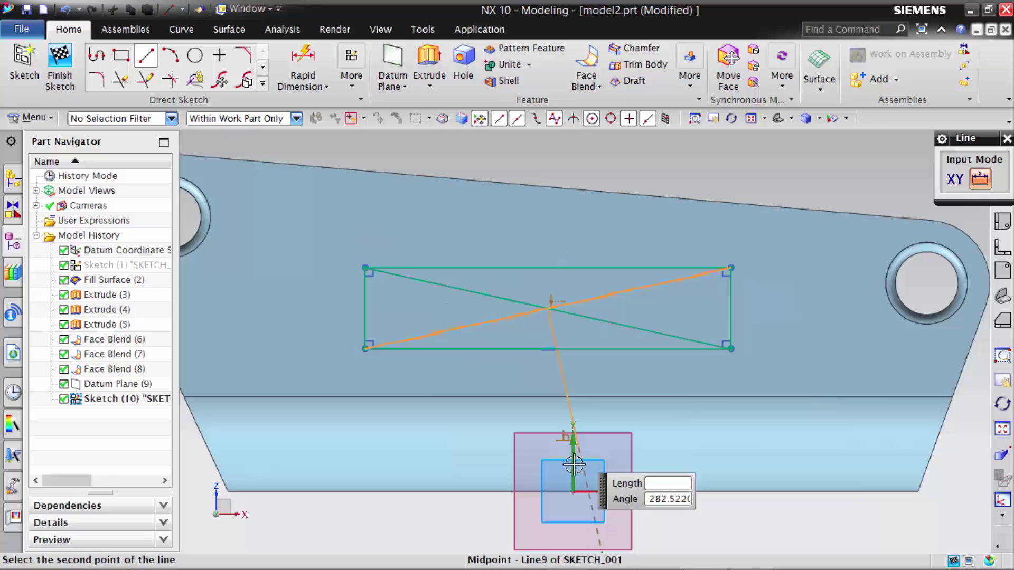
click(572, 491)
Step: Make the centre line vertical and convert both diagonals into reference lines
key(Escape)
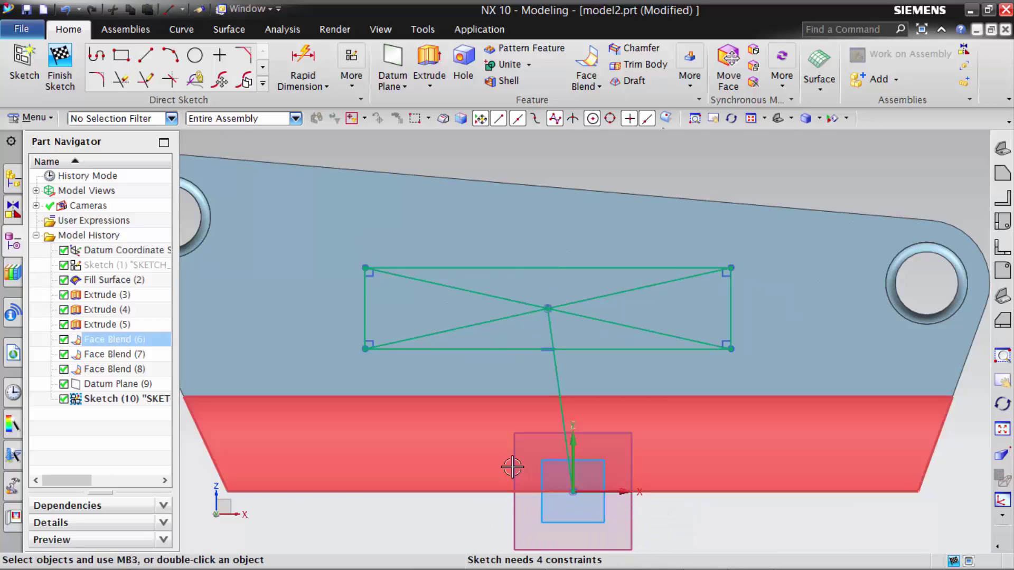
click(555, 373)
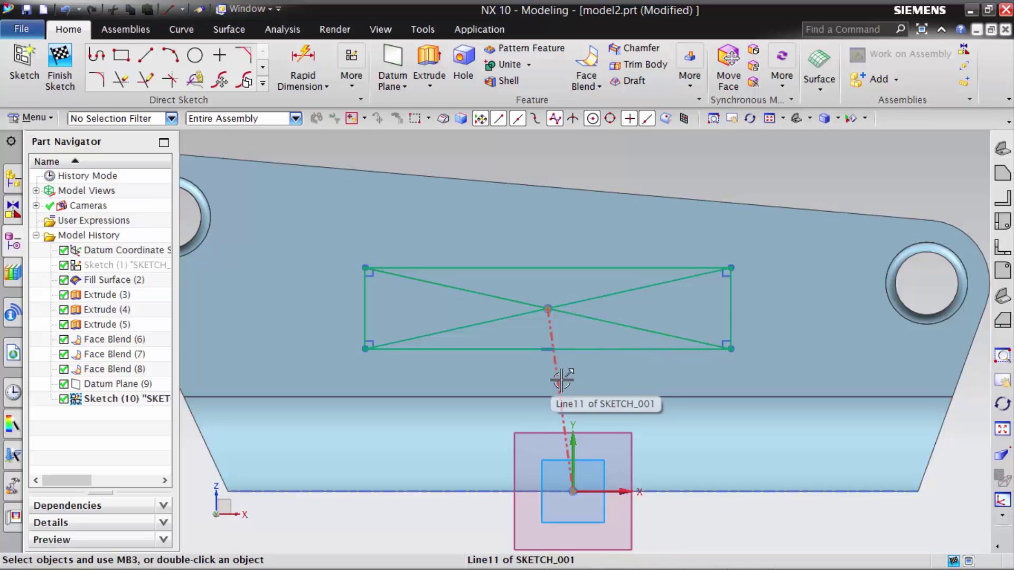
click(558, 373)
click(757, 399)
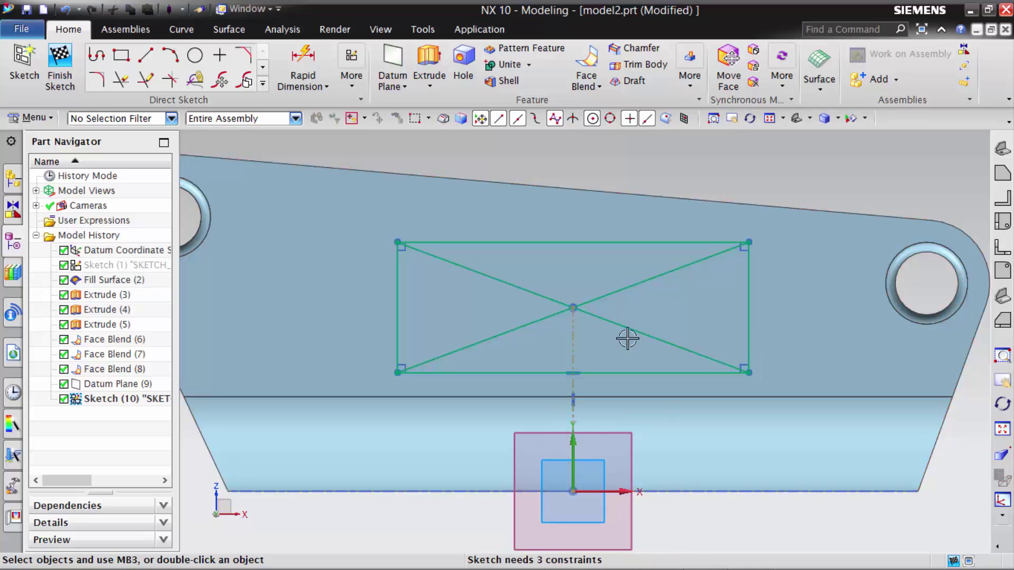
click(610, 321)
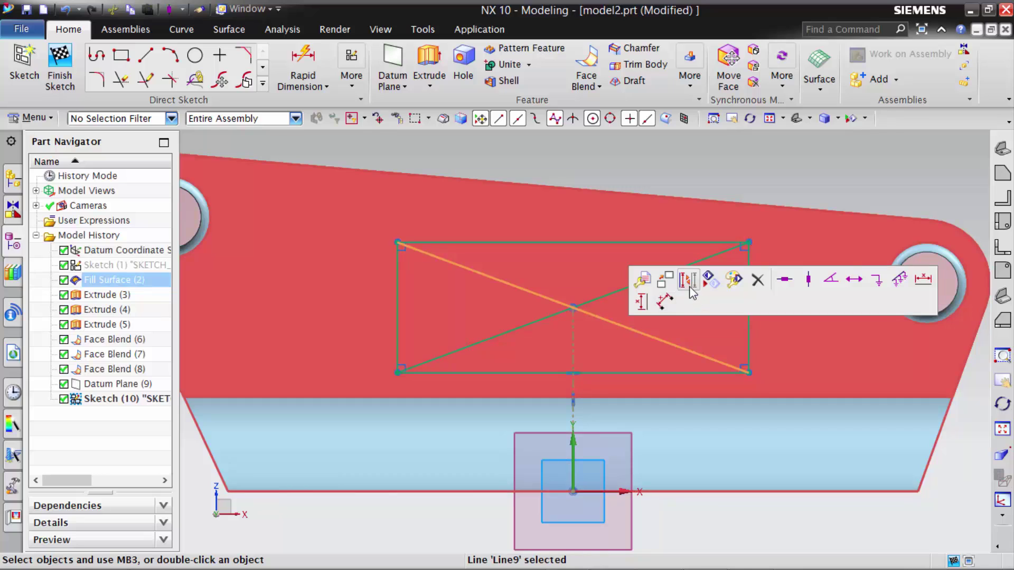
click(687, 280)
click(622, 290)
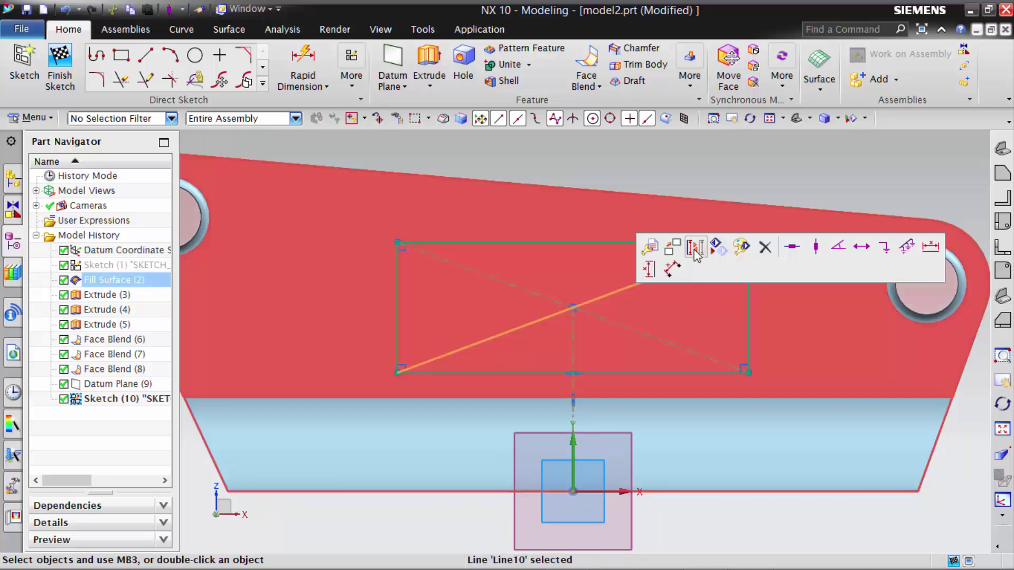
click(695, 249)
Step: Dimension the rectangle 20 tall with its bottom edge 8 above the X-axis
click(312, 63)
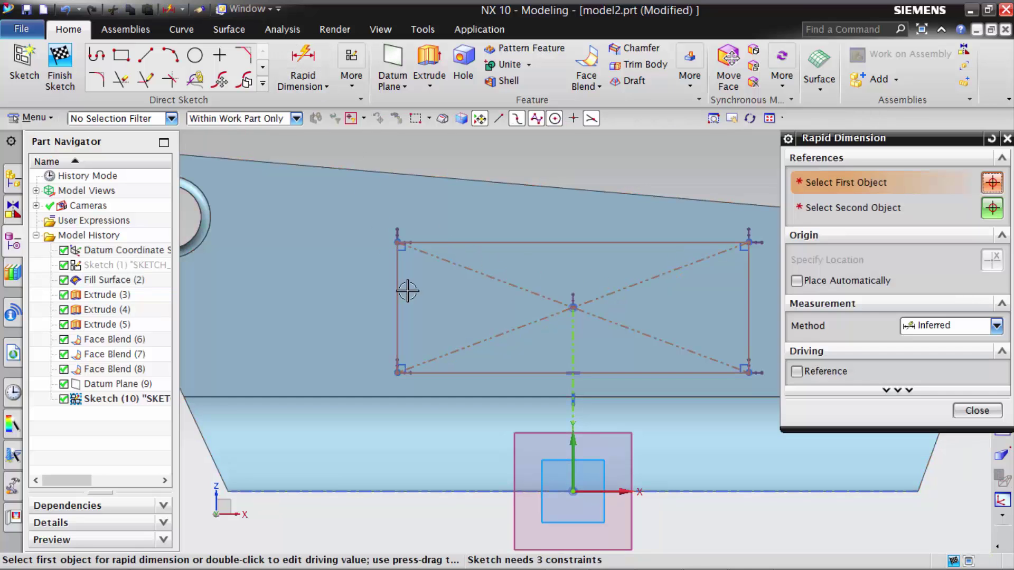
click(402, 294)
click(364, 307)
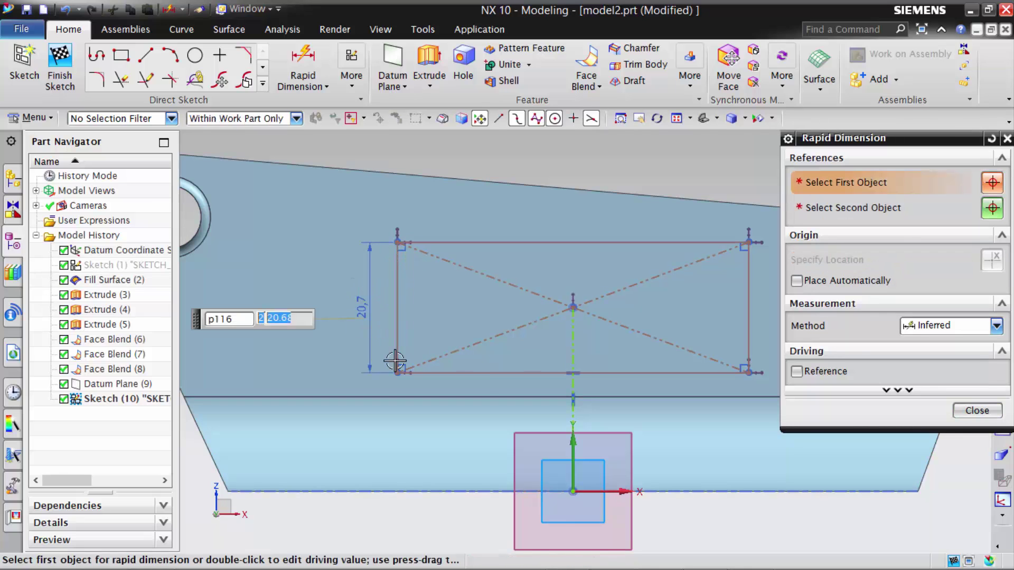
text(20)
key(Return)
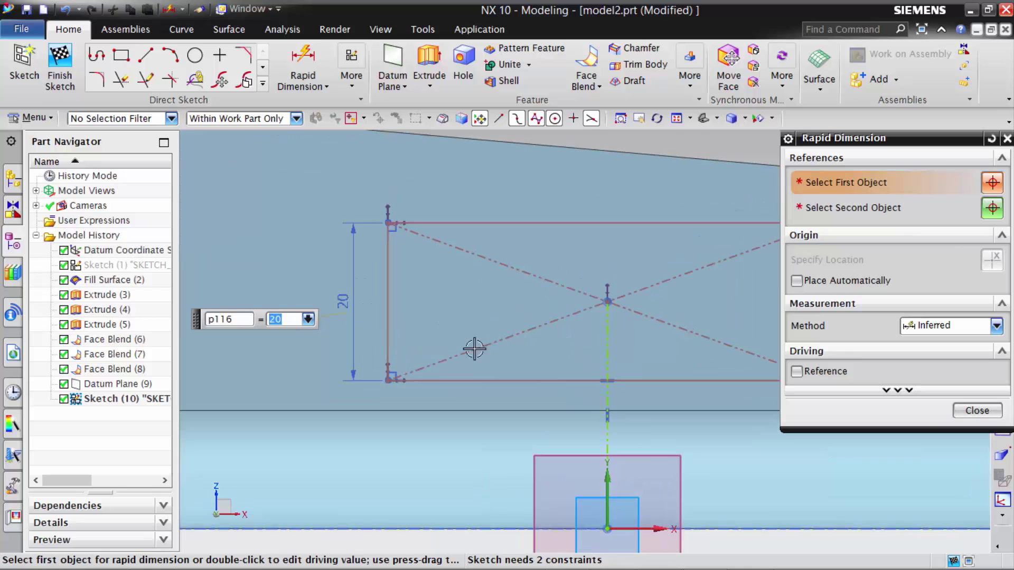
click(495, 372)
scroll(534, 344, up, 2)
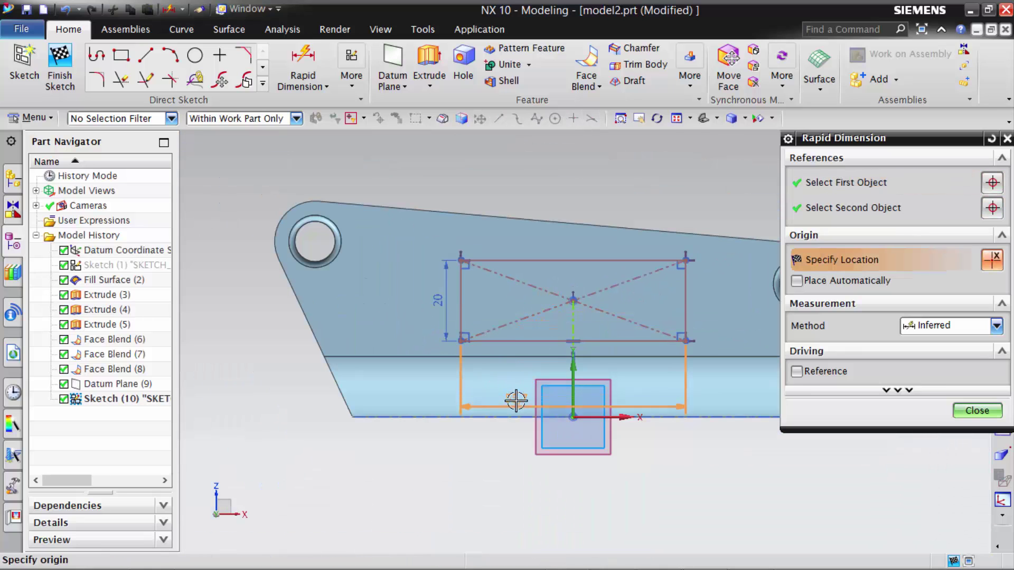
click(465, 417)
click(475, 418)
click(473, 463)
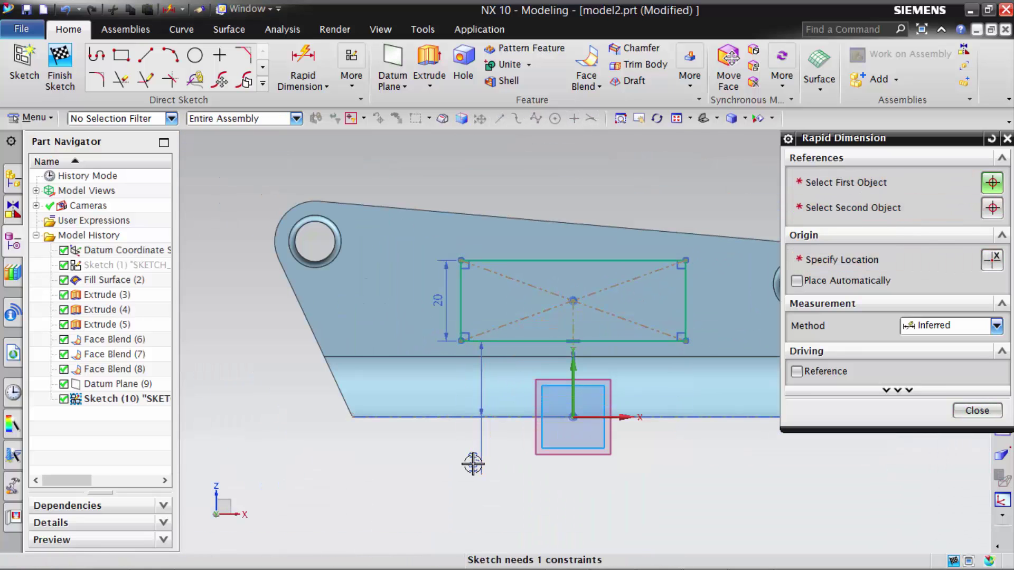
text(8)
key(Return)
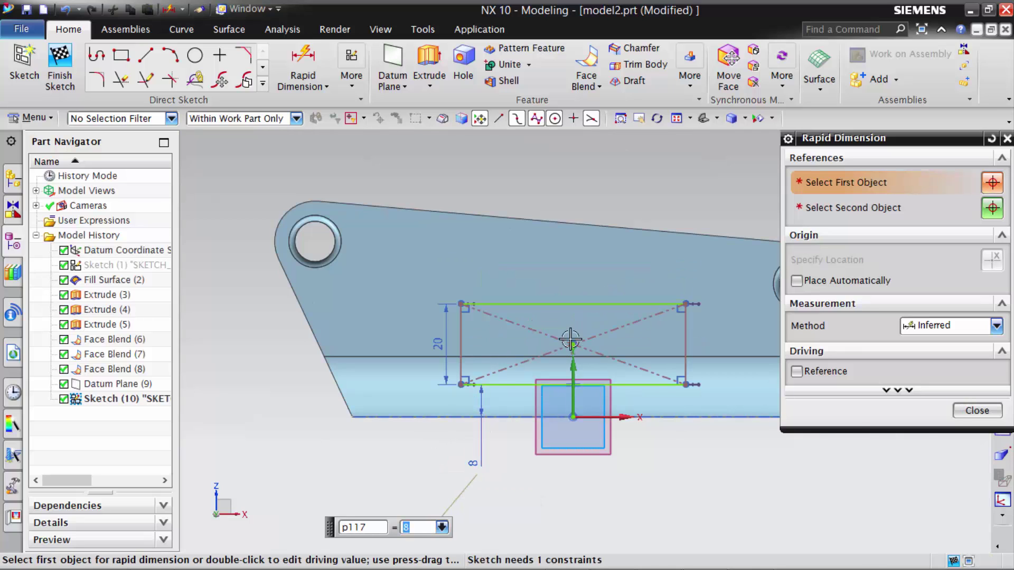
Step: Draw two circles centred on the short sides' midpoints, each passing through that side's corners
scroll(564, 340, up, 1)
click(195, 55)
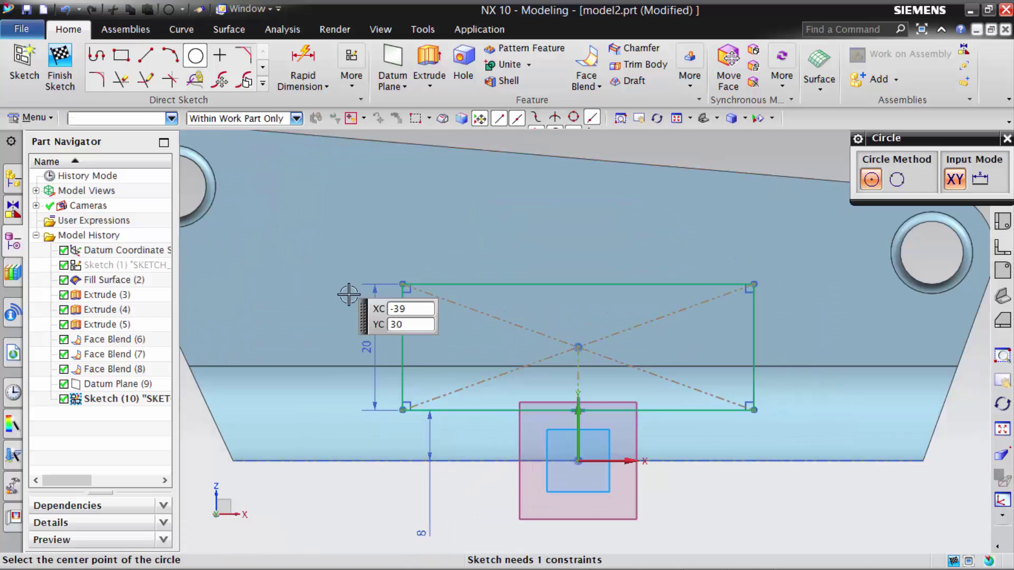
click(403, 347)
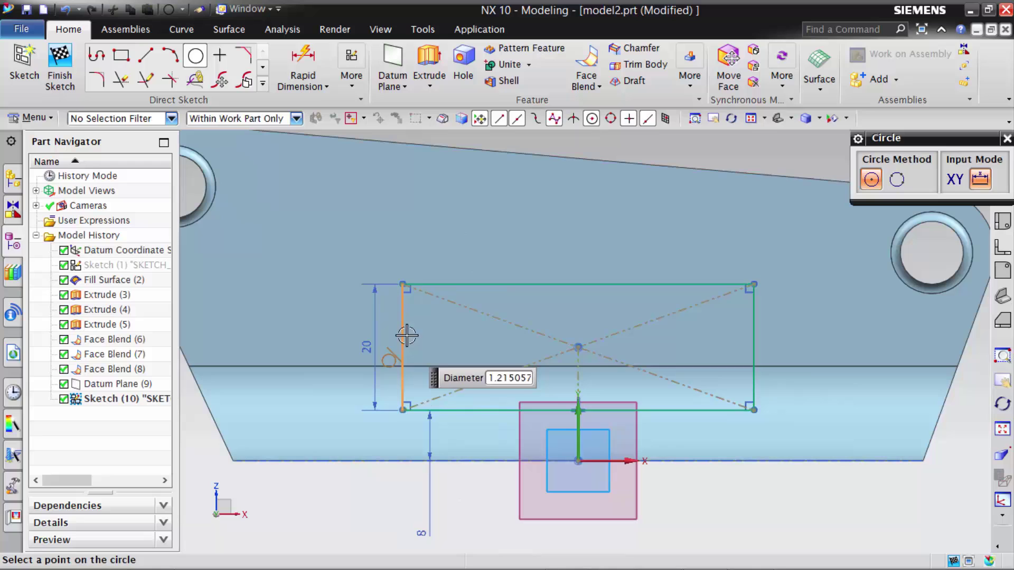
click(402, 284)
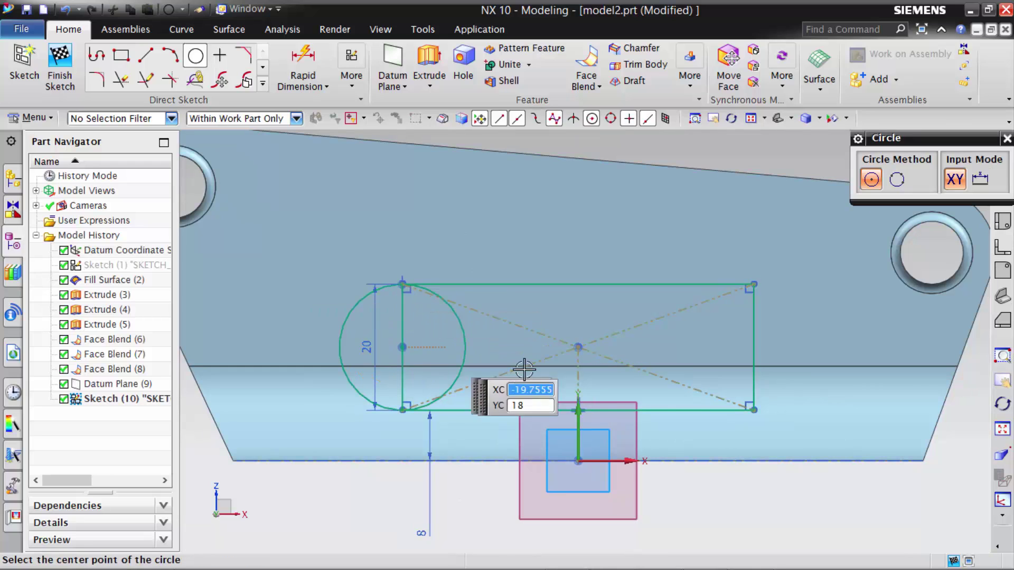
click(754, 347)
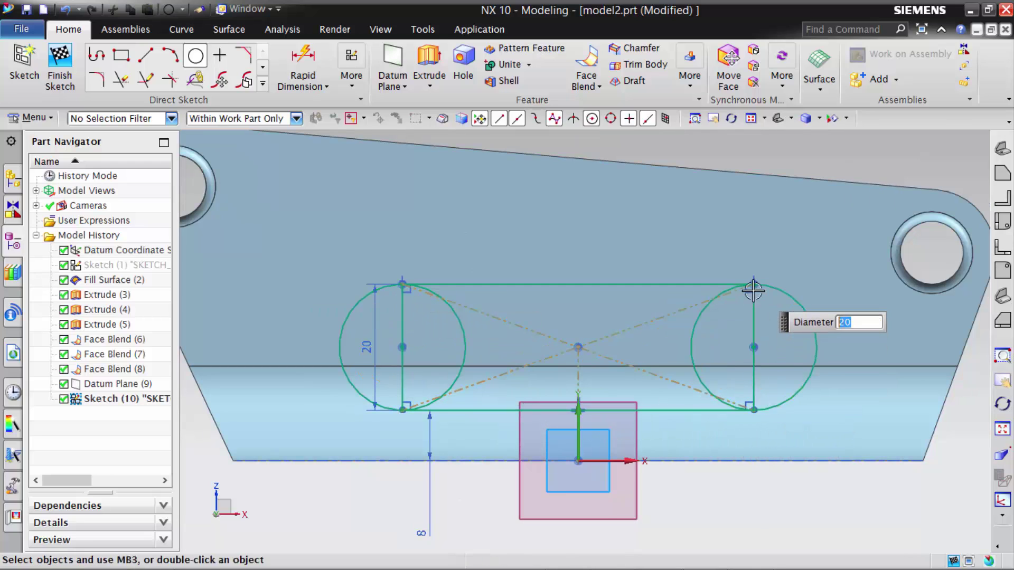
click(754, 285)
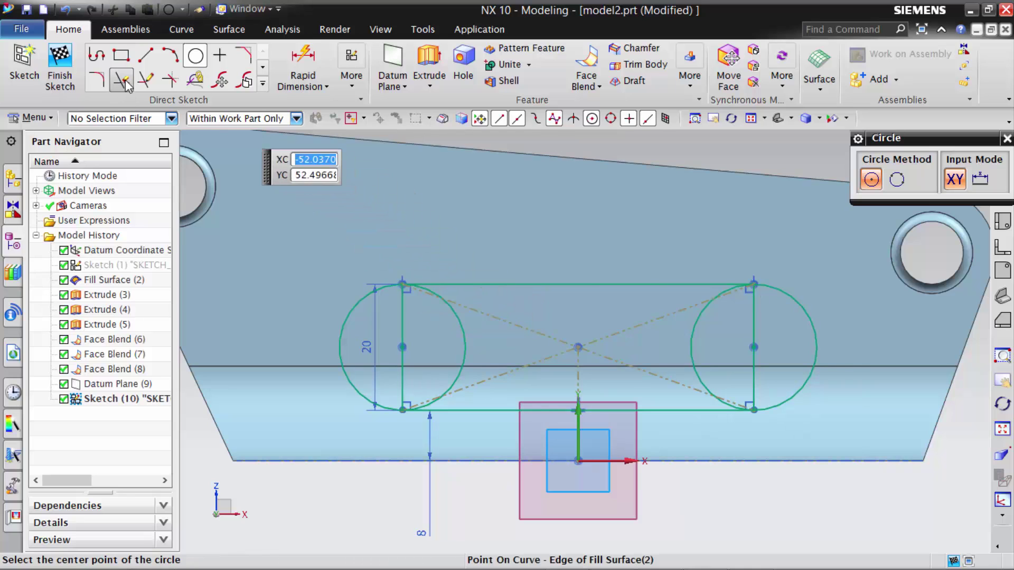
click(122, 80)
Step: Trim away the left circle's inner arc pieces inside the rectangle
scroll(449, 296, up, 3)
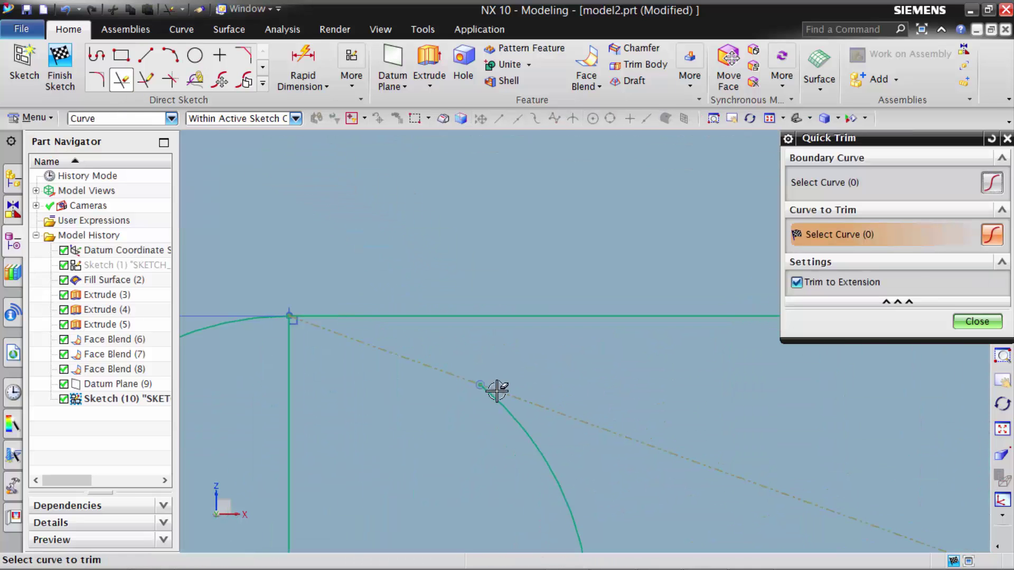
click(514, 417)
scroll(469, 210, down, 4)
scroll(469, 392, up, 3)
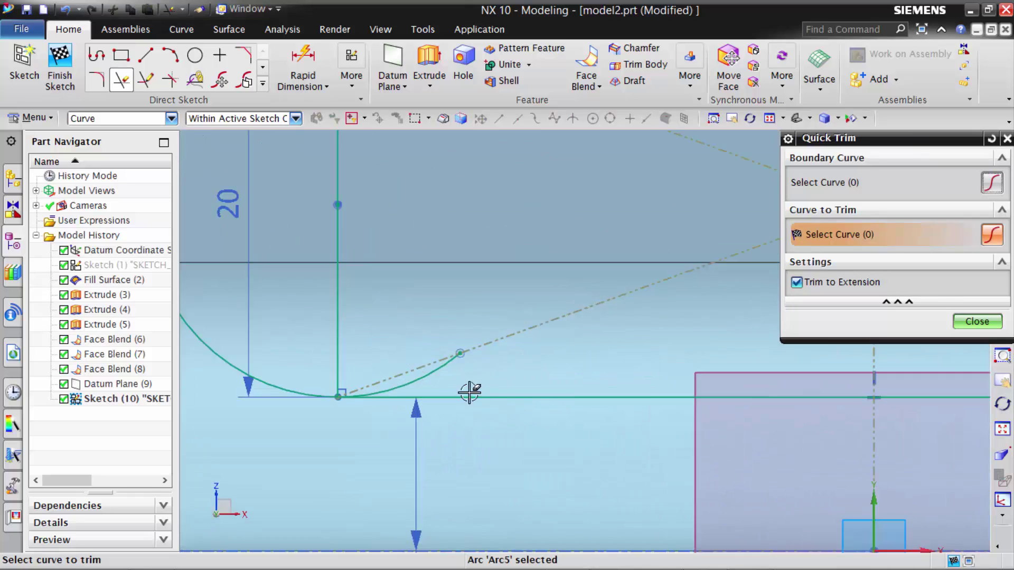
scroll(413, 373, up, 2)
click(408, 370)
scroll(229, 385, down, 2)
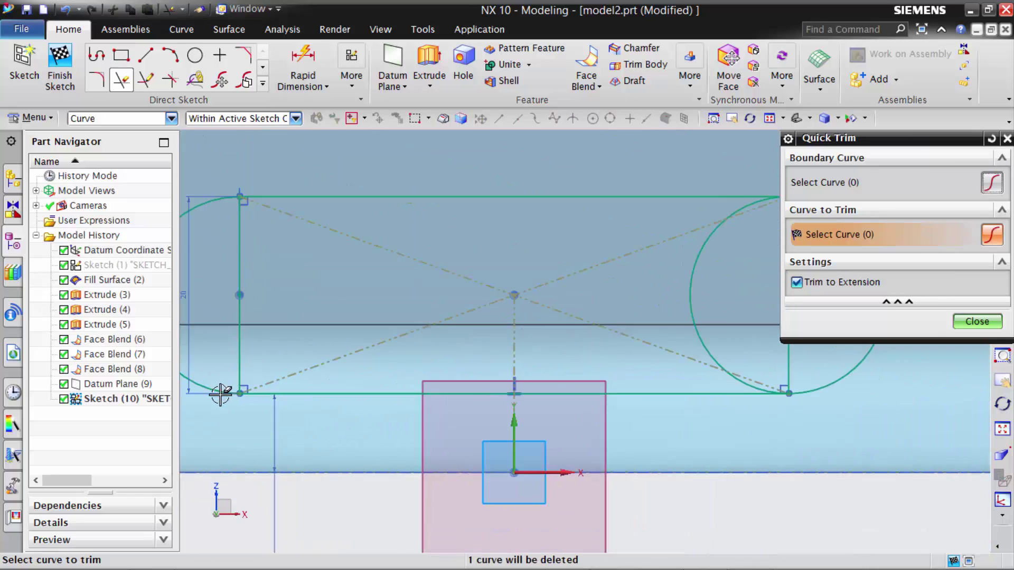
scroll(523, 386, down, 1)
Step: Trim the right circle's lower and upper inner arcs, leaving outward semicircles
scroll(523, 385, up, 3)
scroll(607, 403, up, 3)
click(614, 388)
scroll(538, 411, down, 2)
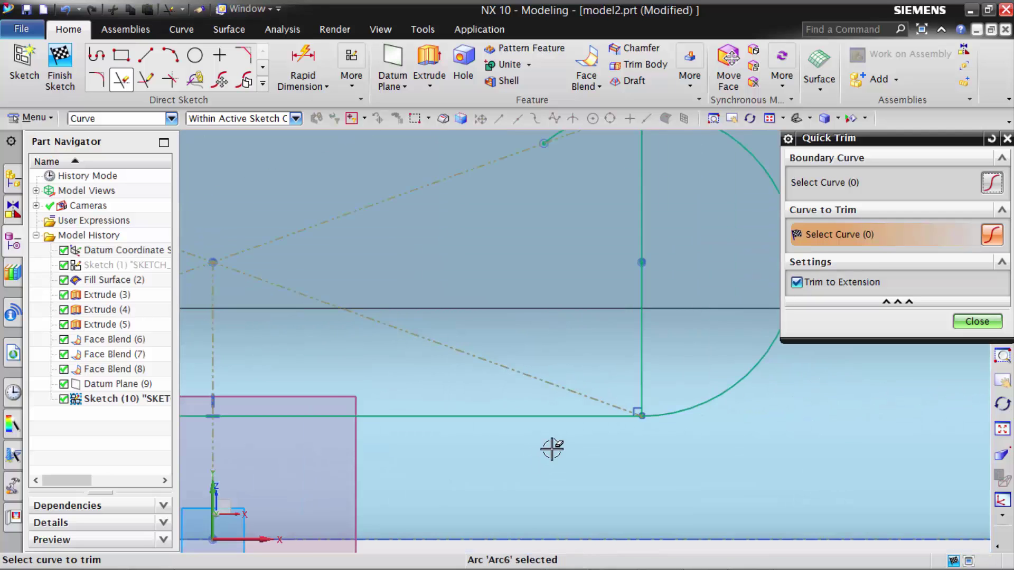
scroll(550, 441, up, 1)
scroll(561, 241, up, 1)
scroll(570, 259, up, 1)
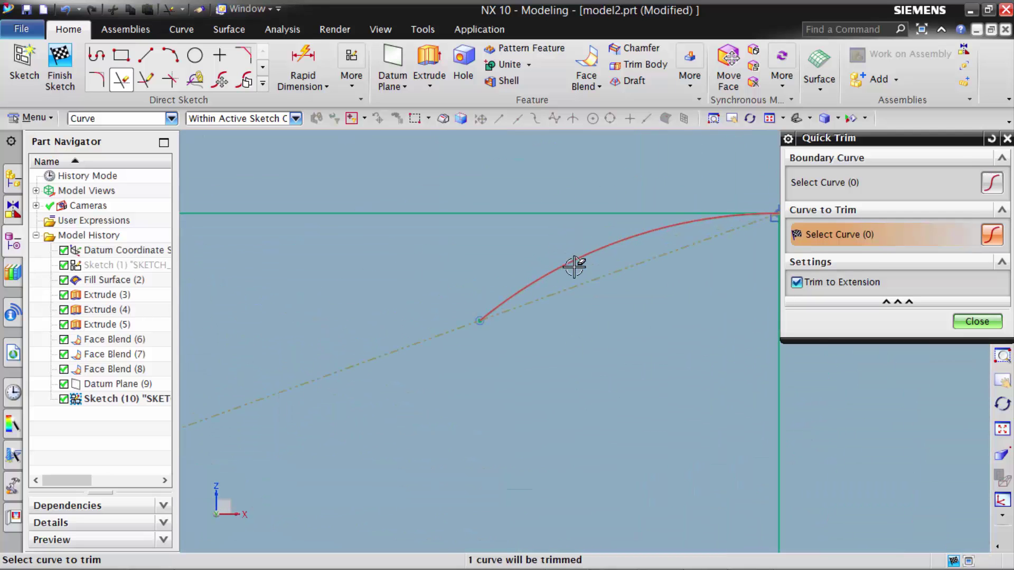
click(574, 267)
scroll(581, 270, down, 2)
scroll(696, 297, down, 2)
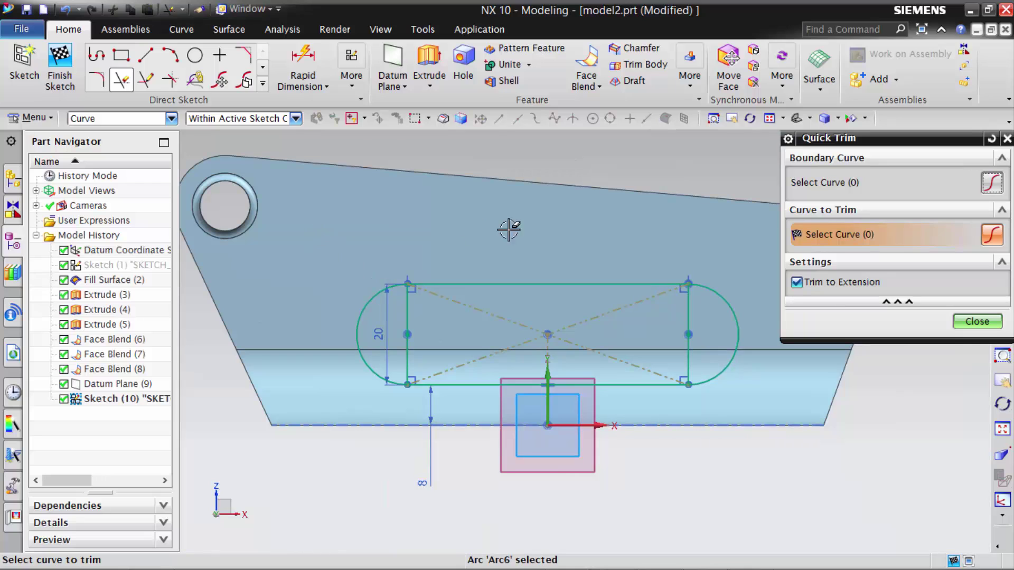
click(965, 325)
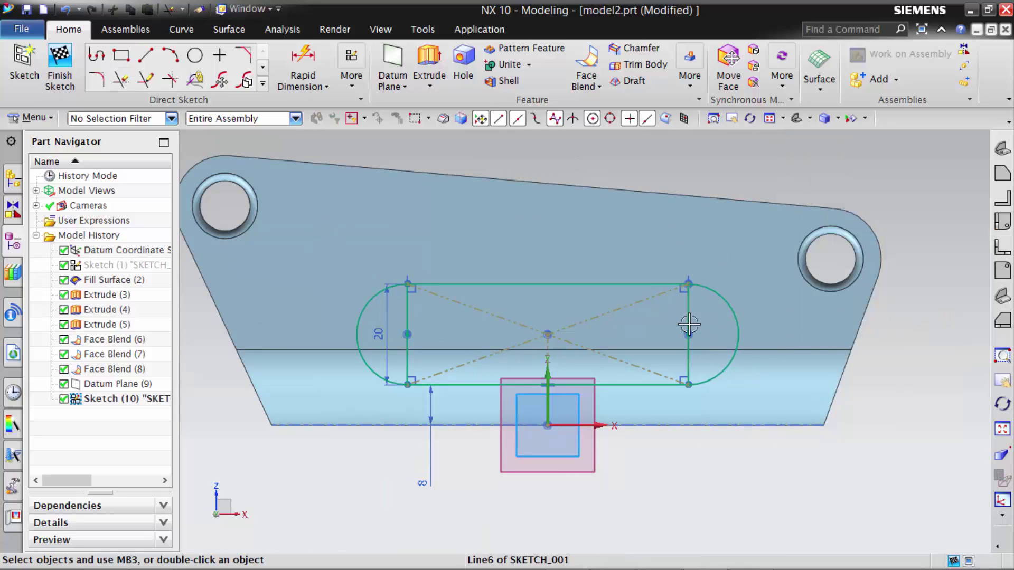
Step: Convert the slot's left and right straight end lines to reference lines, then drag the outline longer
click(688, 335)
click(763, 280)
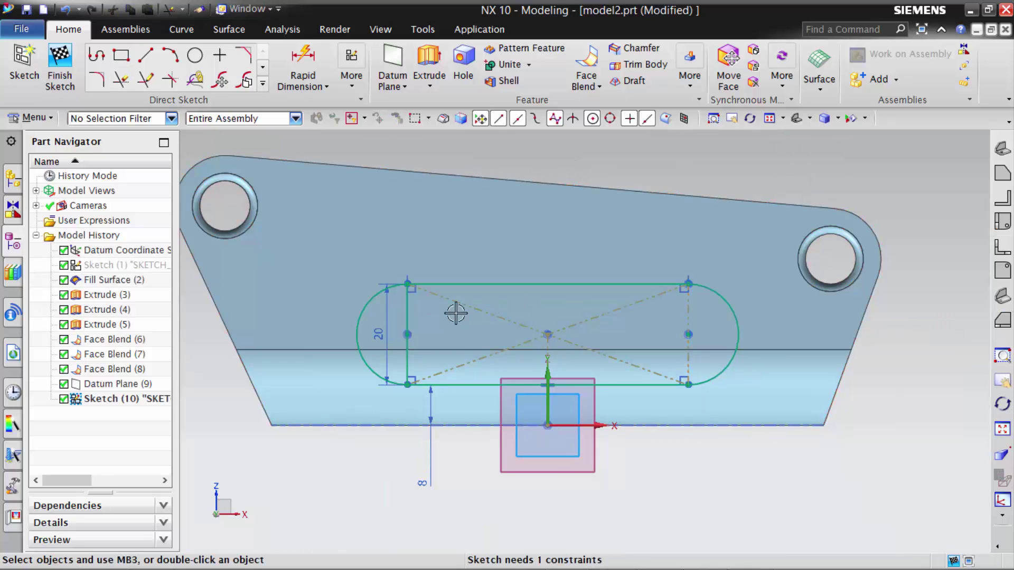
click(412, 313)
click(490, 275)
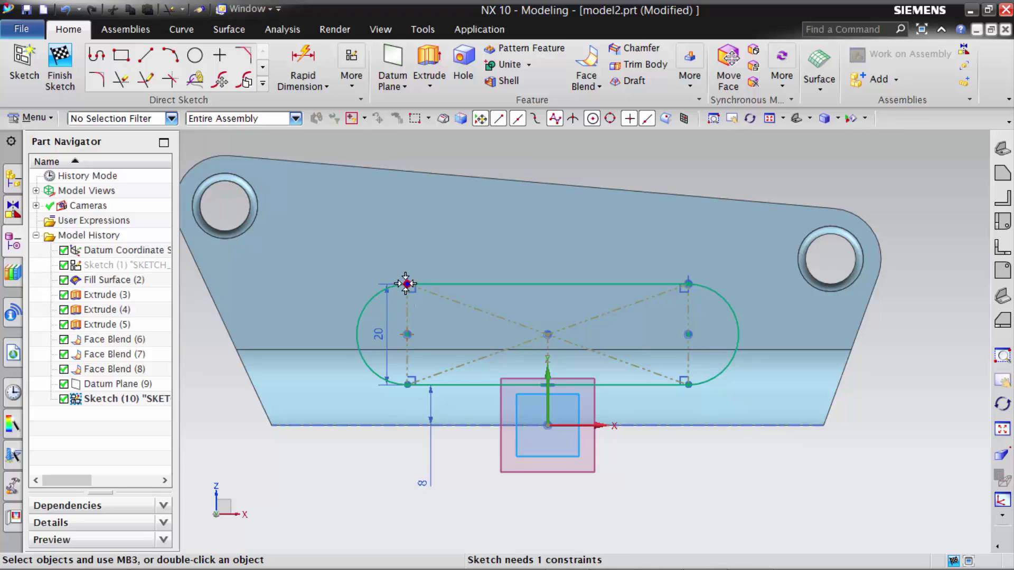
drag(406, 284, 404, 244)
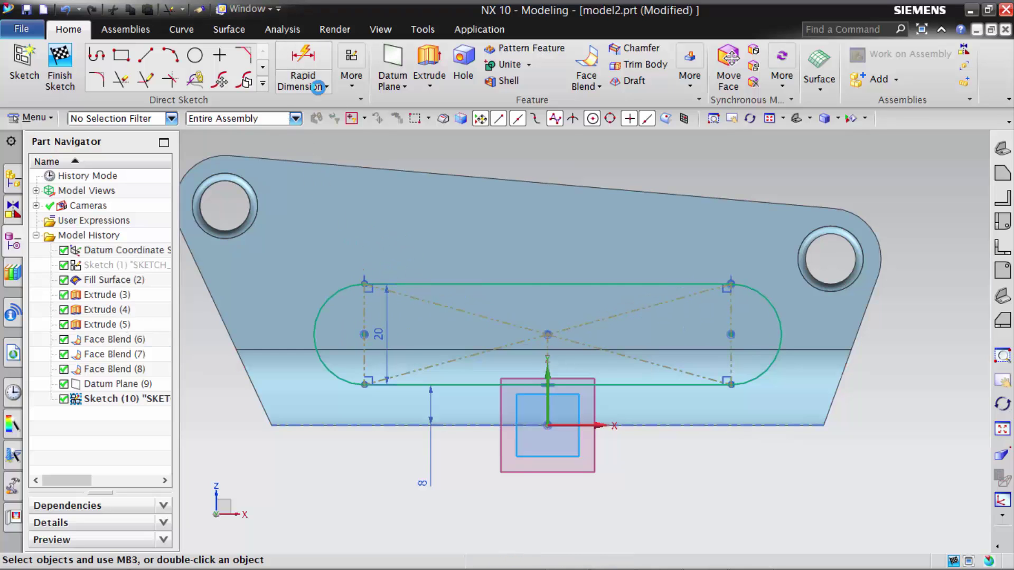
Step: Add a 60 horizontal Rapid Dimension between the slot's two arc centres
click(317, 87)
click(366, 335)
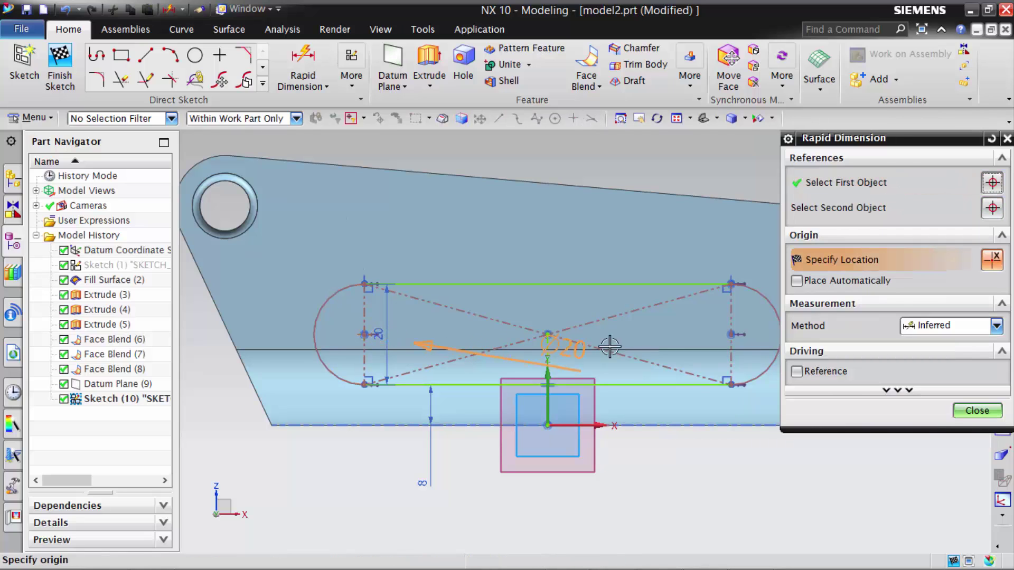
click(731, 334)
click(568, 301)
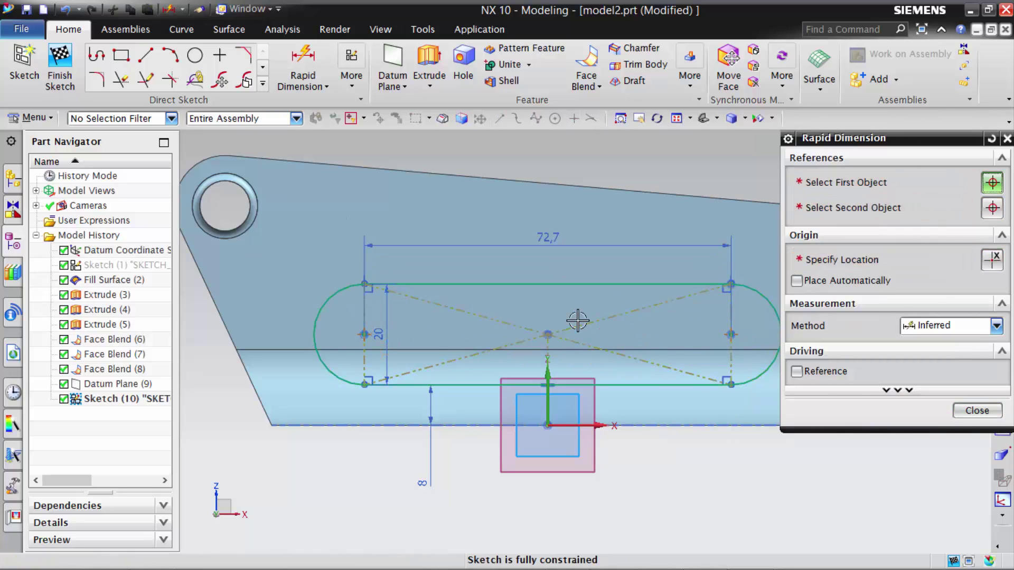
text(60)
key(Return)
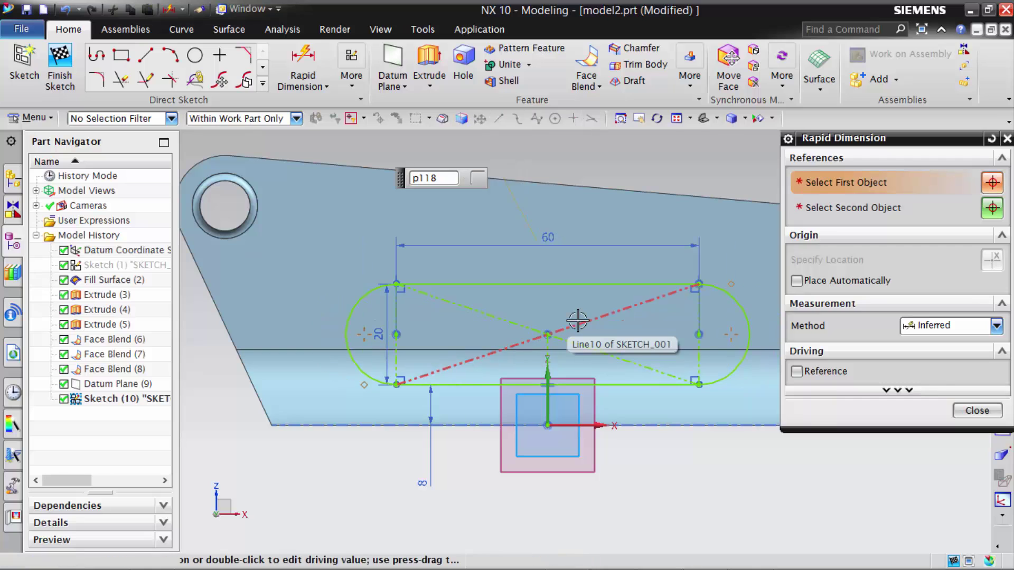
click(977, 411)
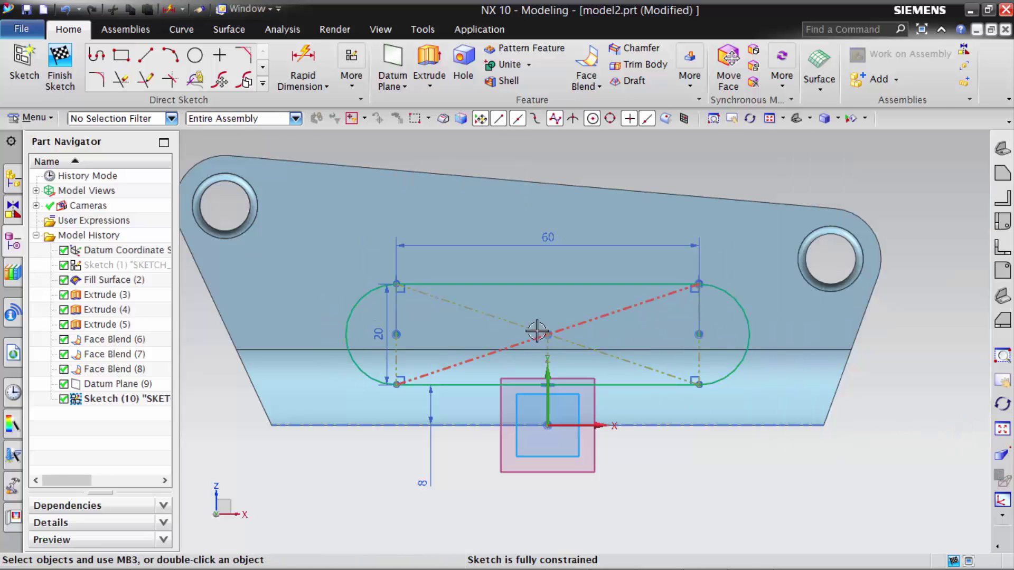
Step: Finish Sketch (10) and orbit to view the slot outline on the bracket in 3D
click(79, 72)
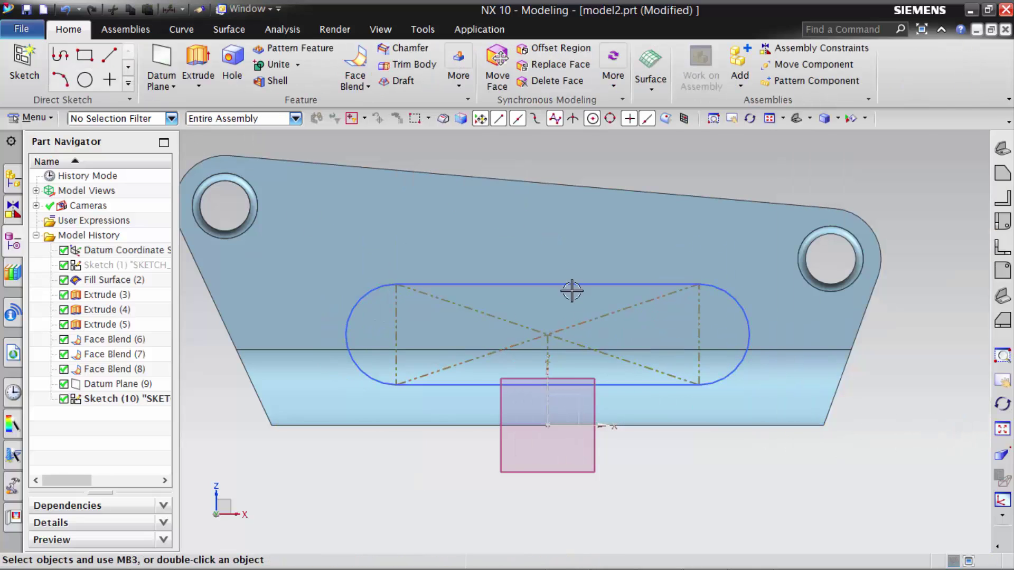
middle_drag(625, 403, 362, 332)
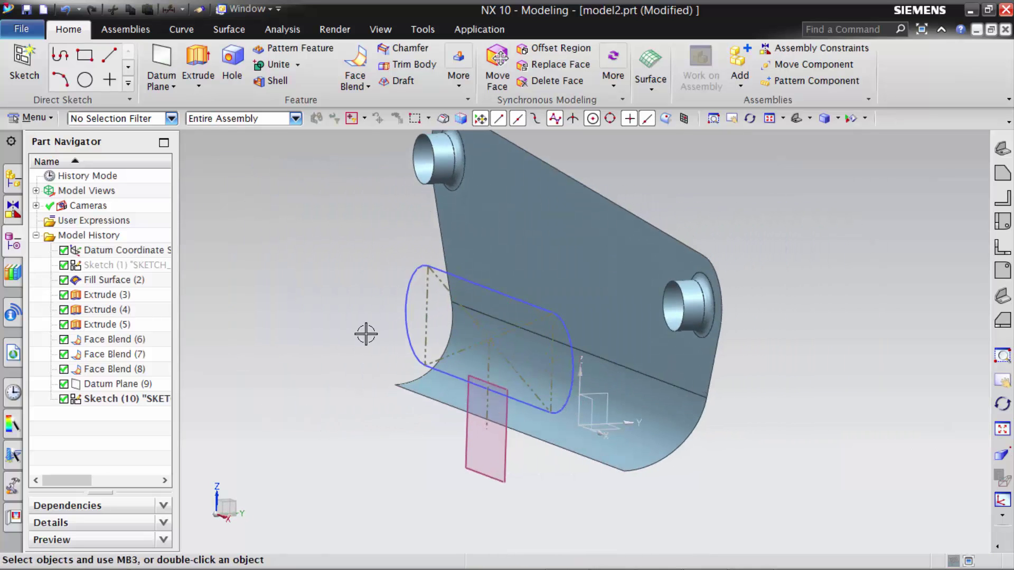
click(227, 32)
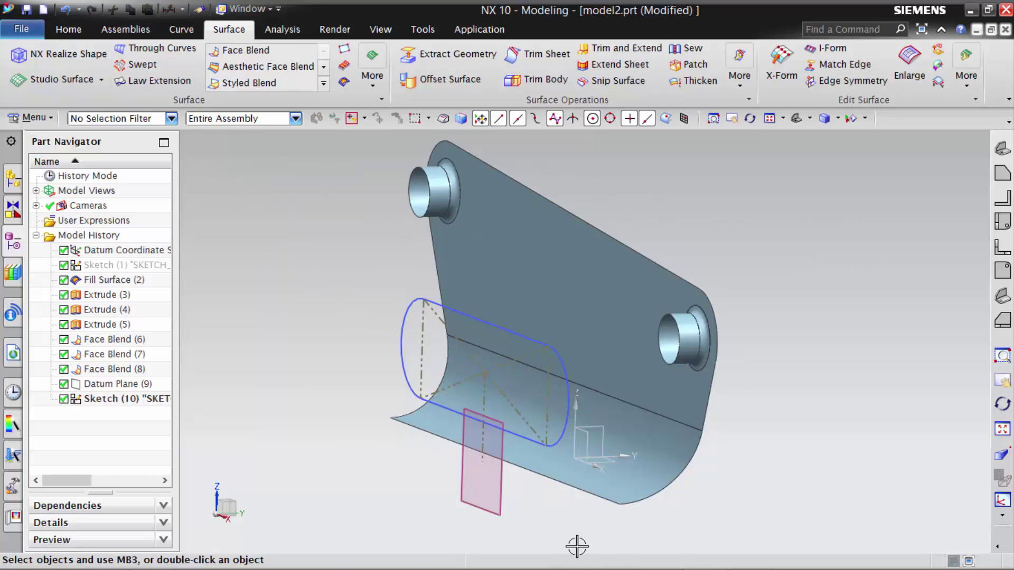
mouse_move(639, 558)
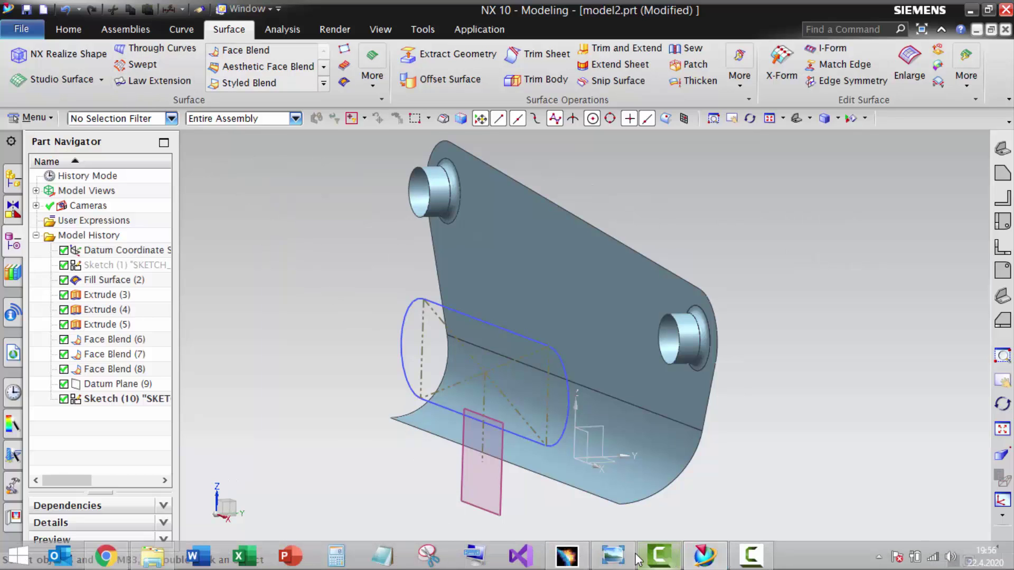
click(613, 554)
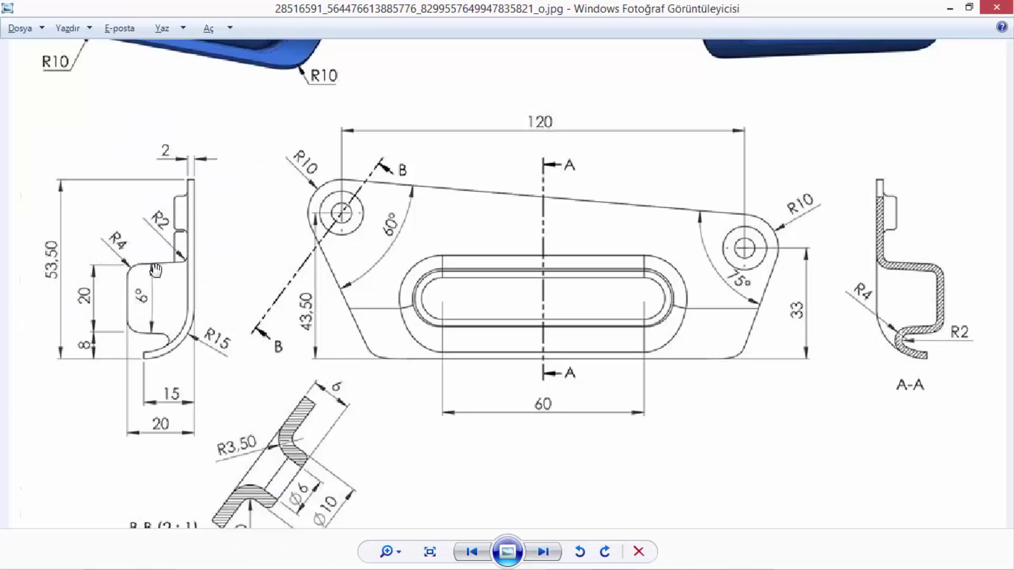
scroll(134, 332, up, 1)
scroll(109, 333, up, 1)
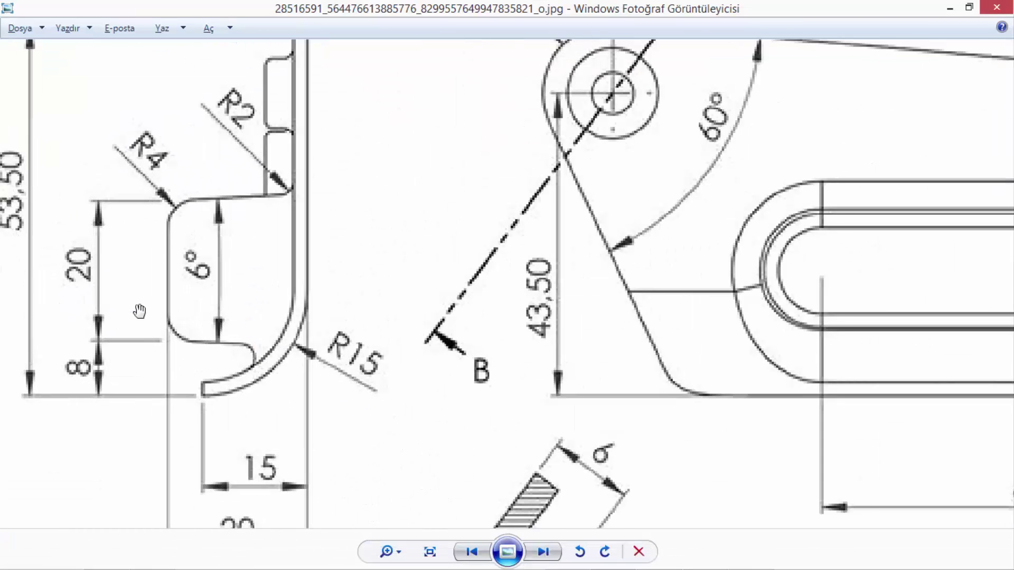
scroll(138, 312, up, 2)
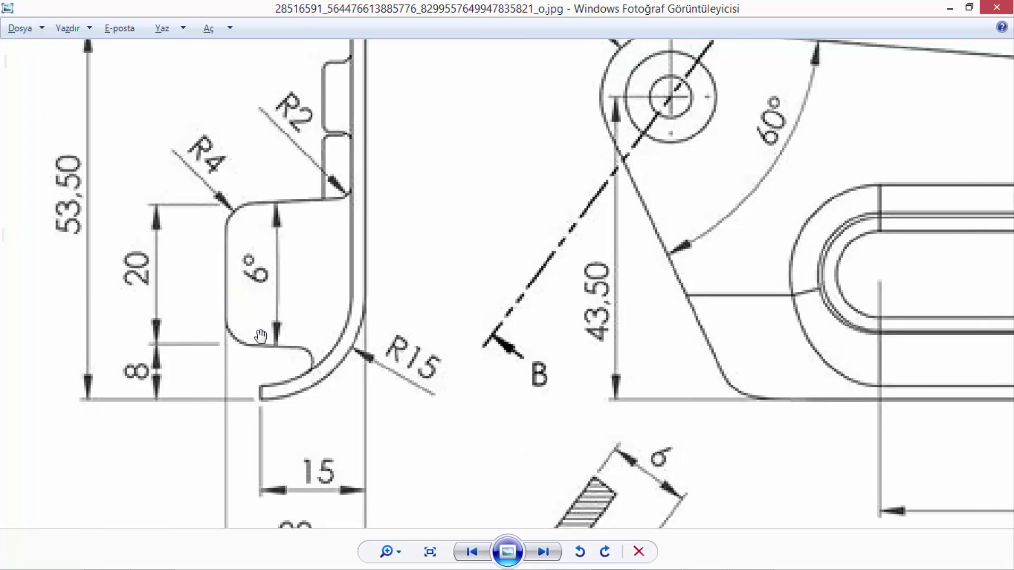
scroll(201, 353, down, 1)
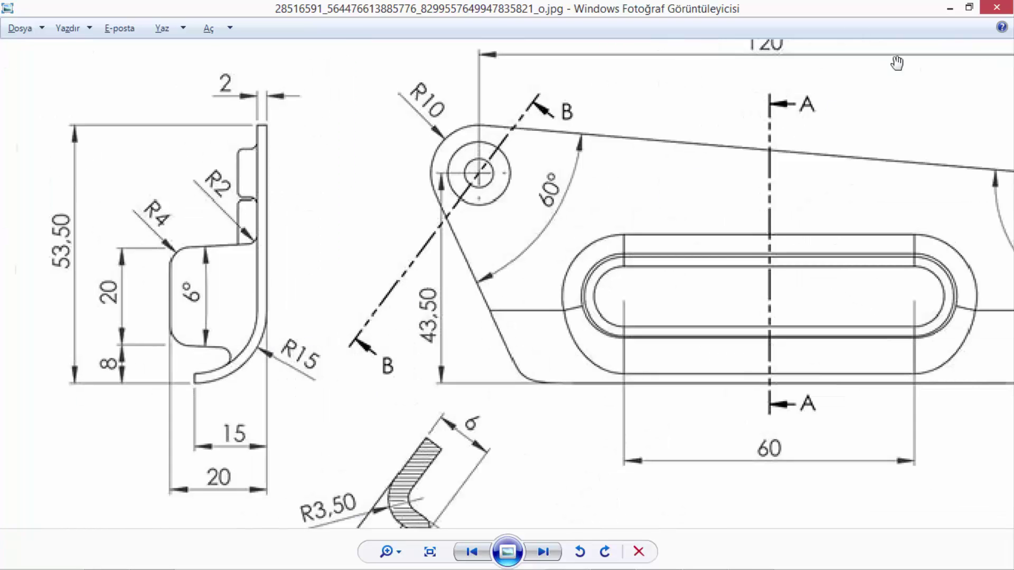
click(944, 13)
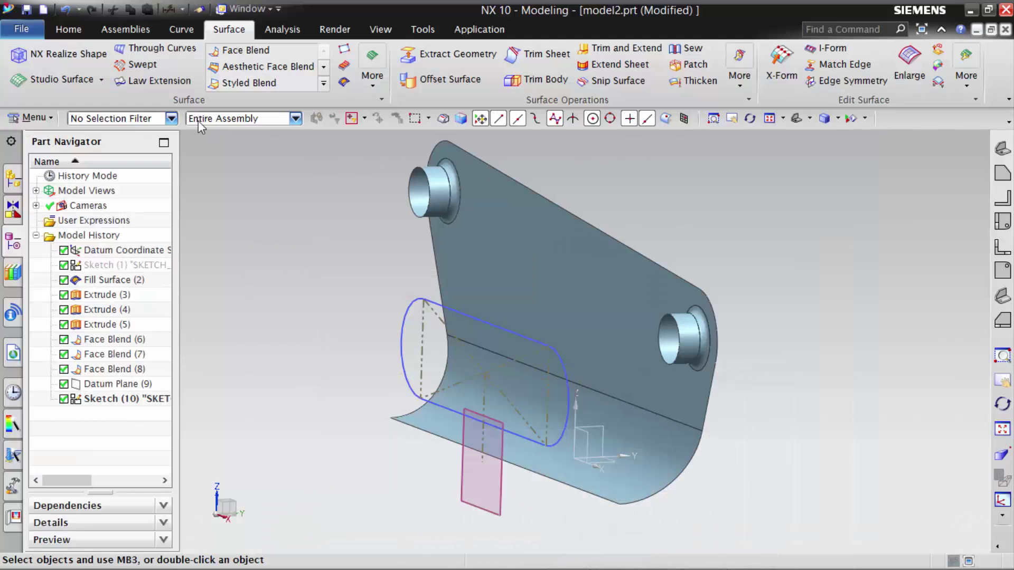
Step: Start a Law Extension from the obround sketch curves, previewing a -10° angle
click(167, 83)
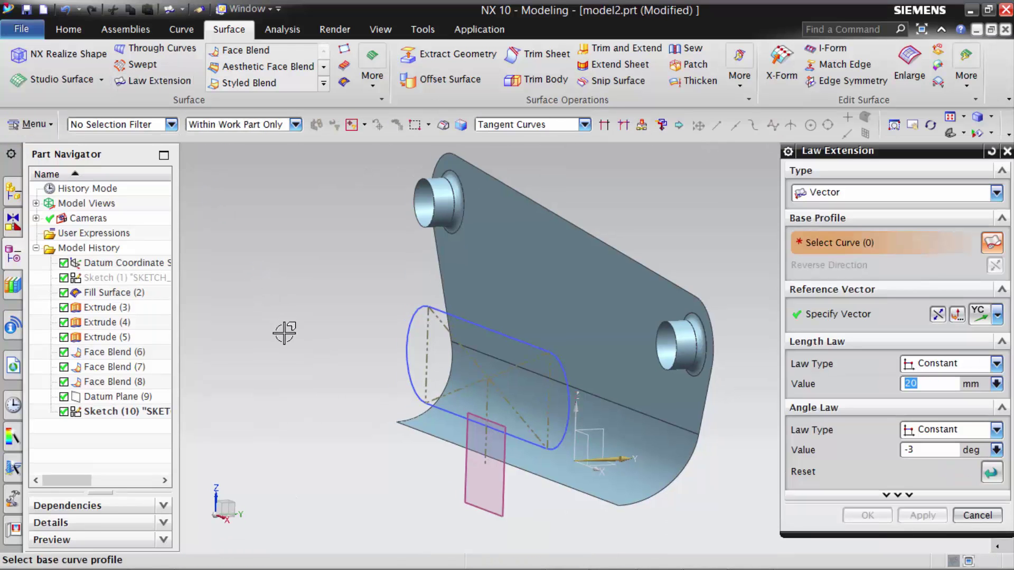
scroll(392, 305, up, 1)
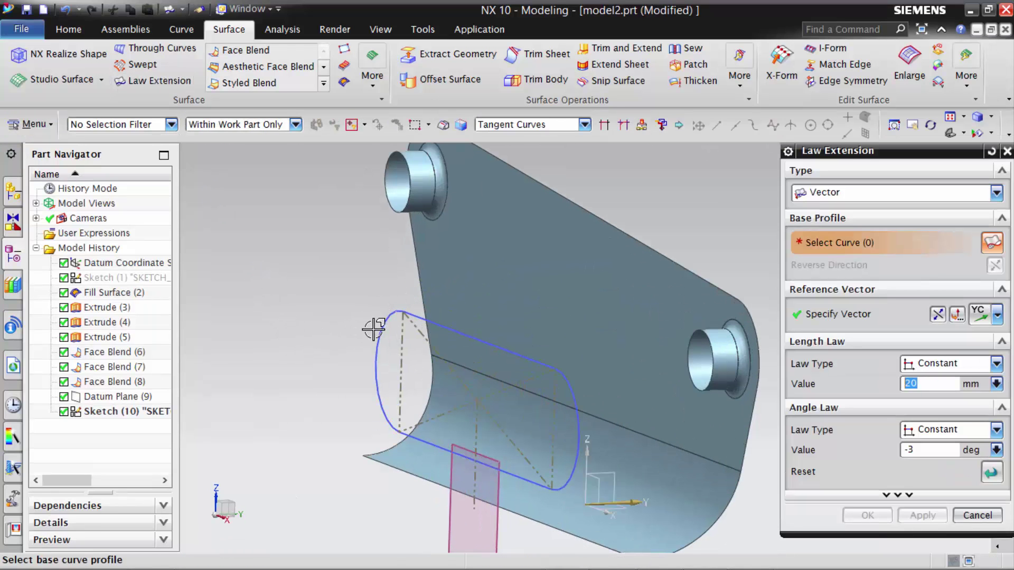
click(365, 350)
mouse_move(294, 374)
middle_down()
mouse_move(317, 380)
mouse_move(275, 365)
mouse_move(312, 369)
middle_up()
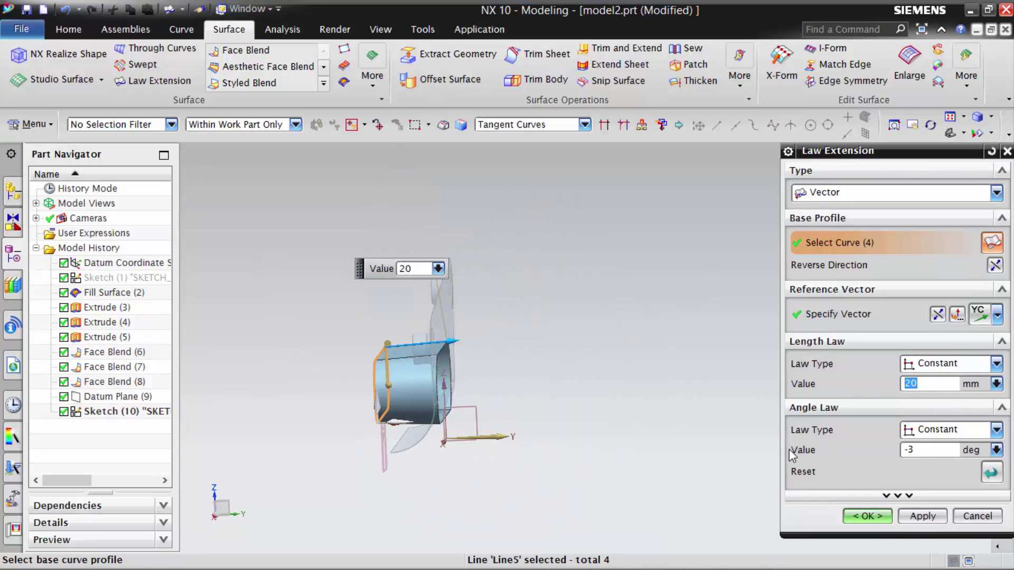
click(907, 448)
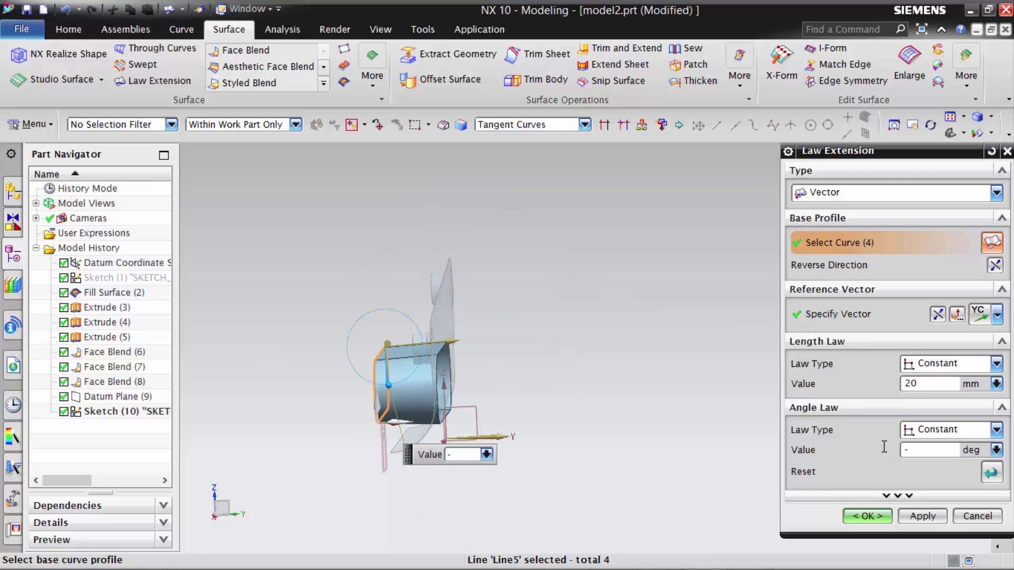
text(10)
click(930, 384)
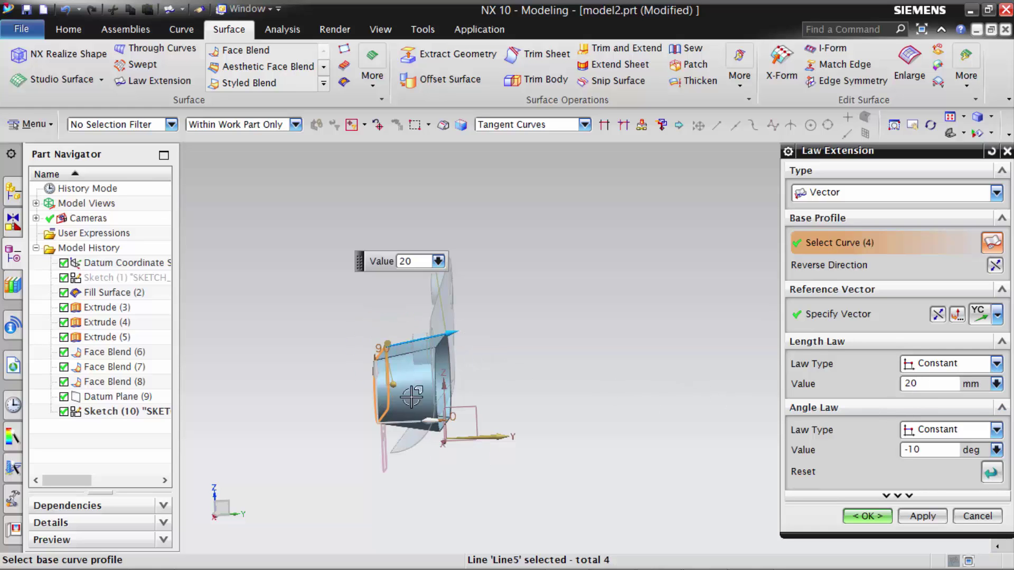
scroll(376, 399, up, 5)
middle_drag(417, 386, 421, 392)
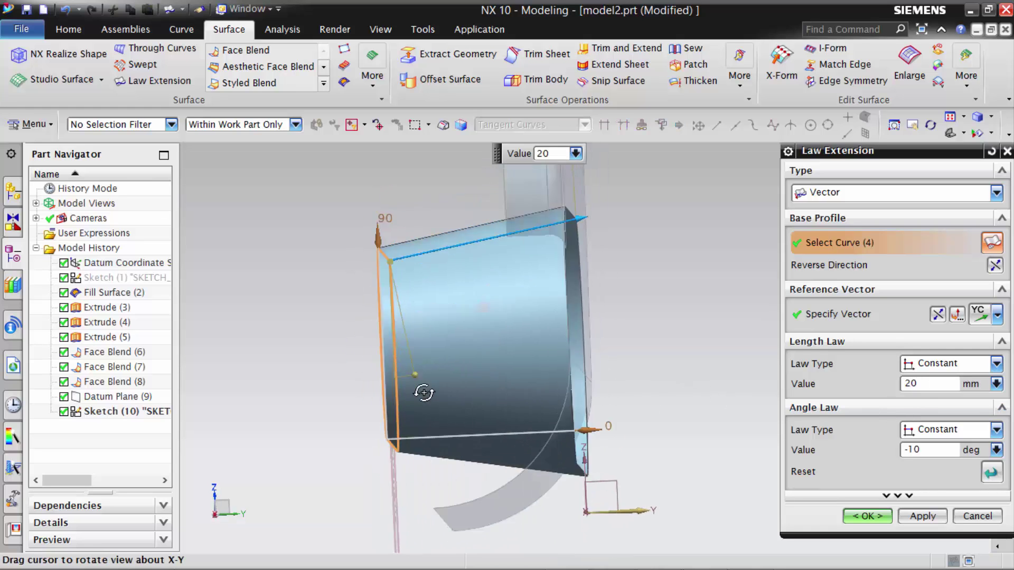
Step: Change the angle law to -3° and confirm the 20 mm Law Extension
double_click(905, 449)
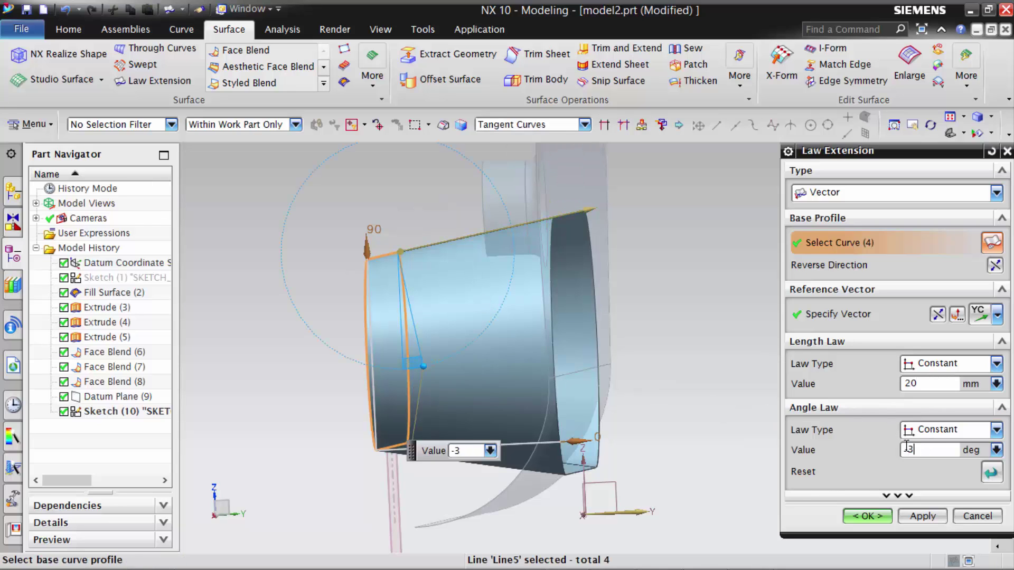
key(Return)
click(877, 516)
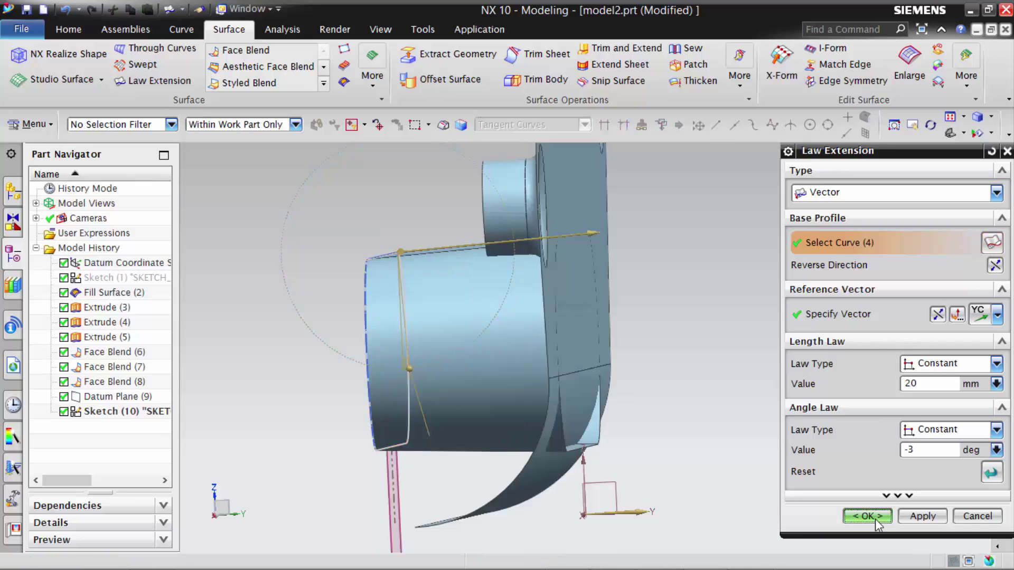
scroll(726, 350, up, 5)
middle_drag(679, 346, 609, 347)
scroll(527, 346, down, 5)
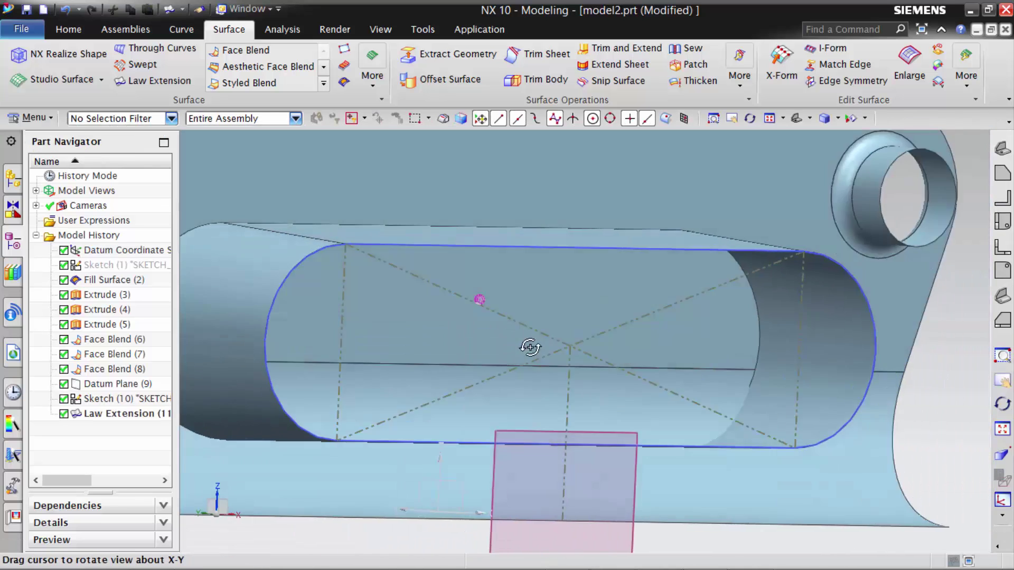
middle_drag(527, 346, 683, 389)
scroll(753, 401, down, 5)
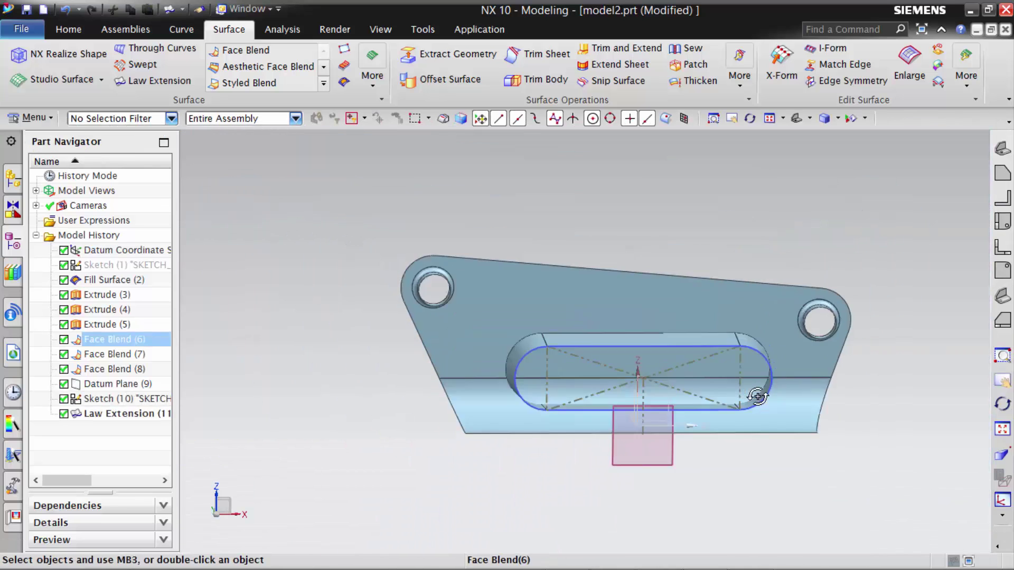
middle_drag(754, 401, 495, 315)
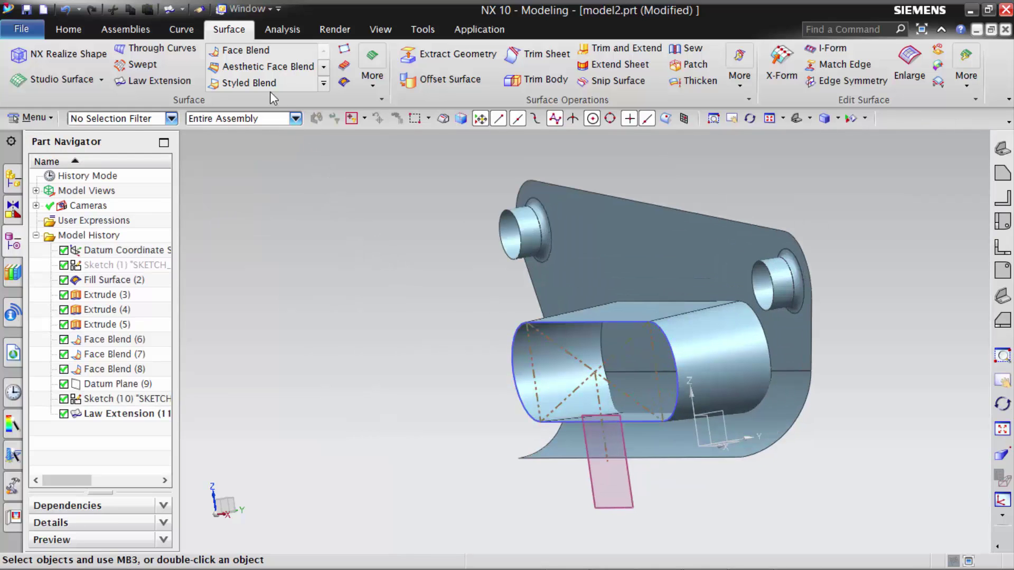
Step: Cap the tapered wall with a Fill Surface on its four top edges
click(342, 85)
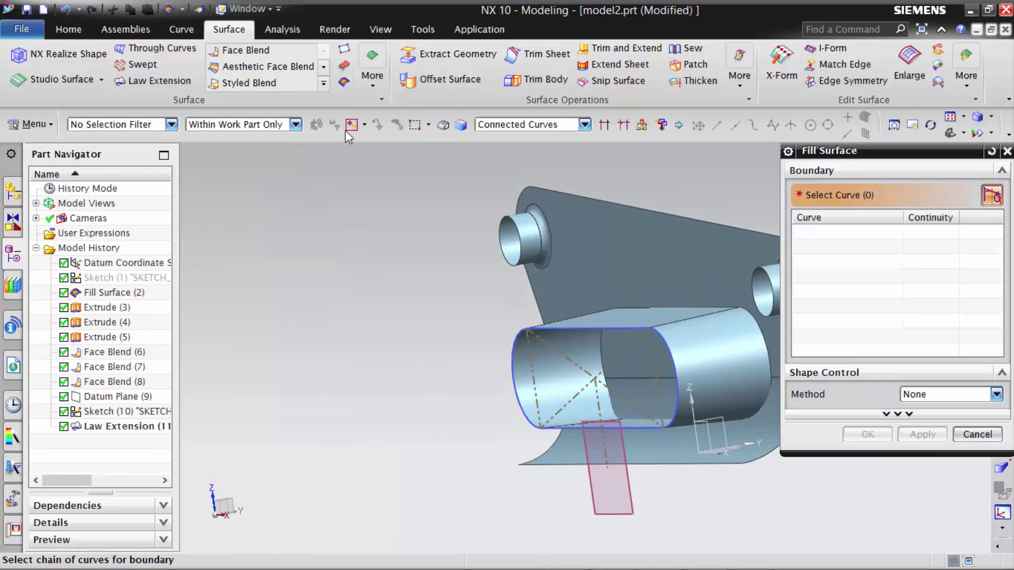
click(508, 357)
mouse_move(509, 355)
middle_down()
mouse_move(355, 373)
mouse_move(753, 417)
middle_up()
click(857, 441)
mouse_move(815, 356)
middle_down()
mouse_move(753, 323)
mouse_move(719, 335)
mouse_move(760, 337)
mouse_move(584, 340)
middle_up()
Step: Hide the slot sketch and view the part's top from above
click(569, 343)
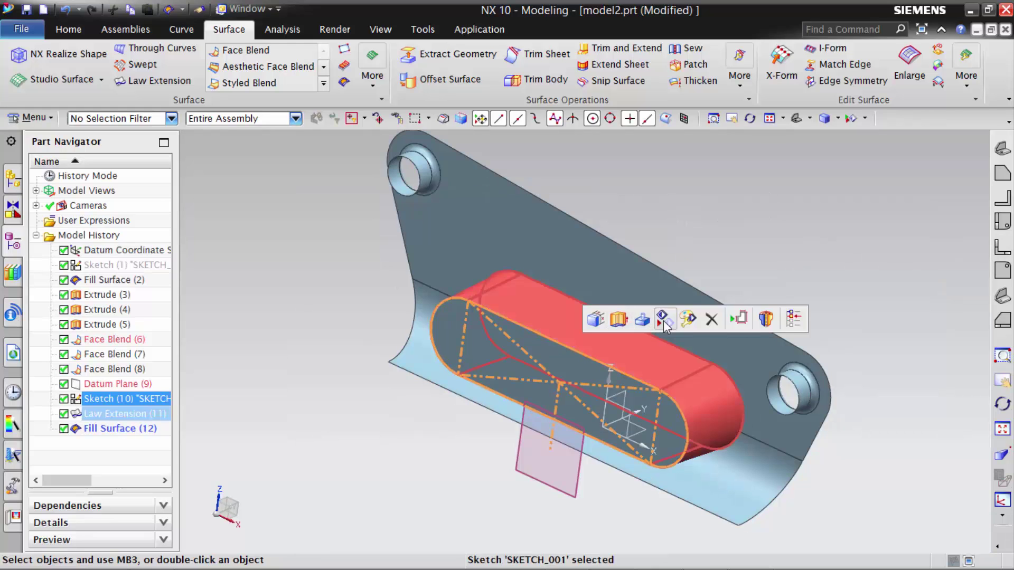
click(664, 324)
mouse_move(453, 396)
middle_down()
mouse_move(759, 436)
mouse_move(770, 403)
middle_up()
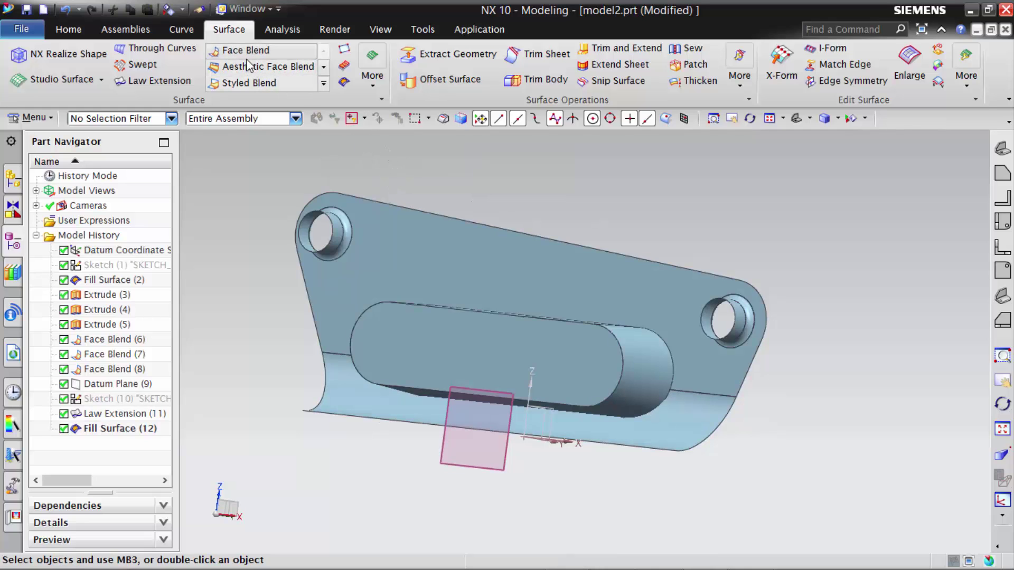
middle_drag(563, 276, 572, 299)
Step: Face-blend the bracket sheet to the boss walls with a 2 mm radius
click(572, 299)
middle_click(592, 335)
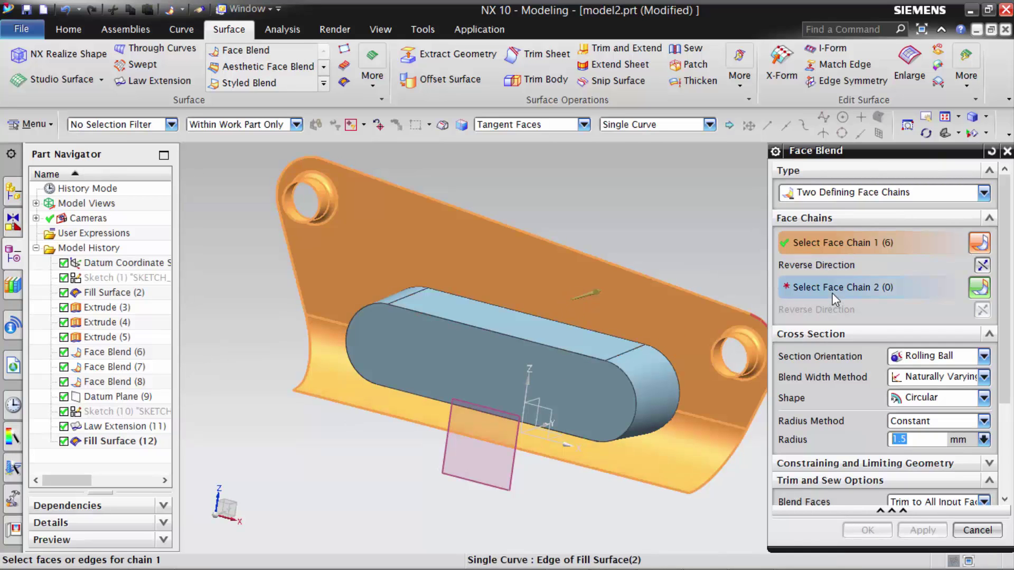
click(592, 334)
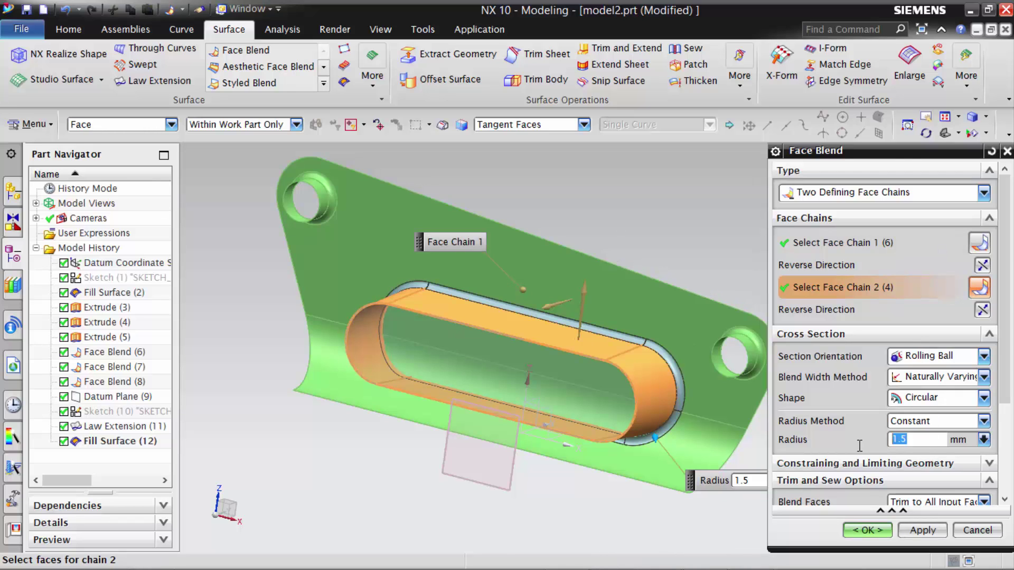
text(2)
key(Return)
click(906, 526)
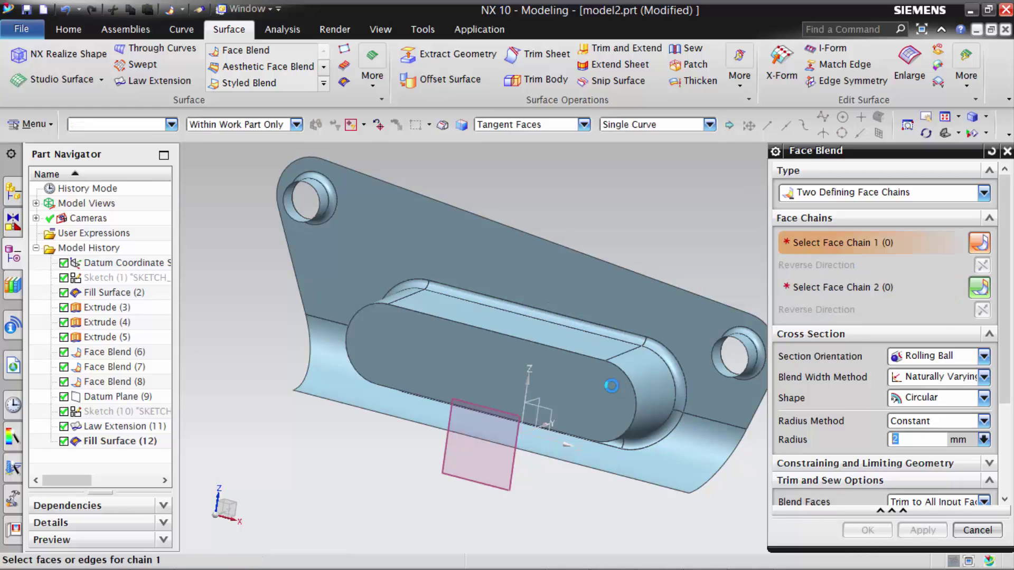
scroll(611, 386, down, 3)
mouse_move(612, 386)
middle_down()
mouse_move(508, 356)
mouse_move(528, 374)
middle_up()
scroll(508, 357, up, 3)
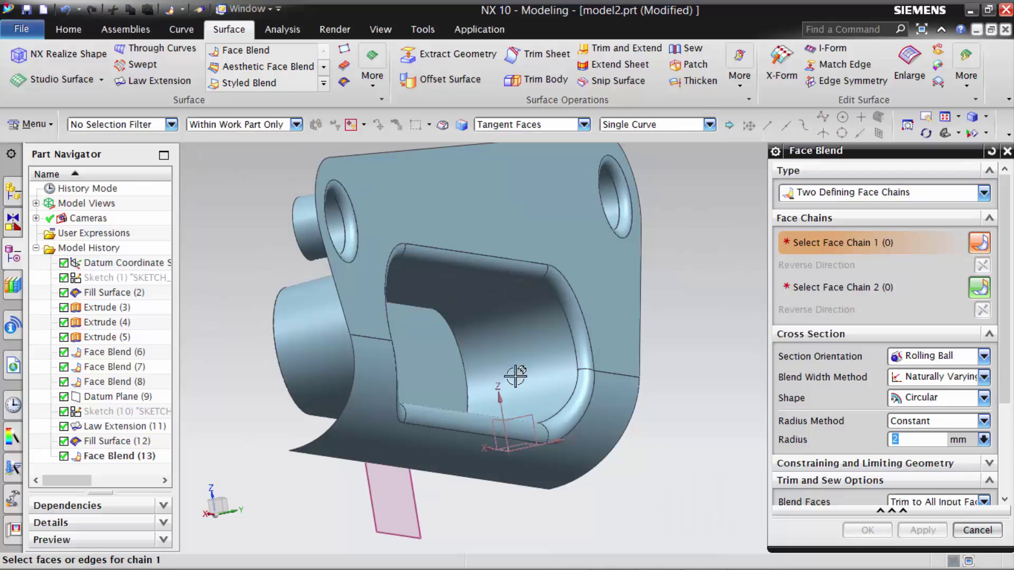
click(972, 530)
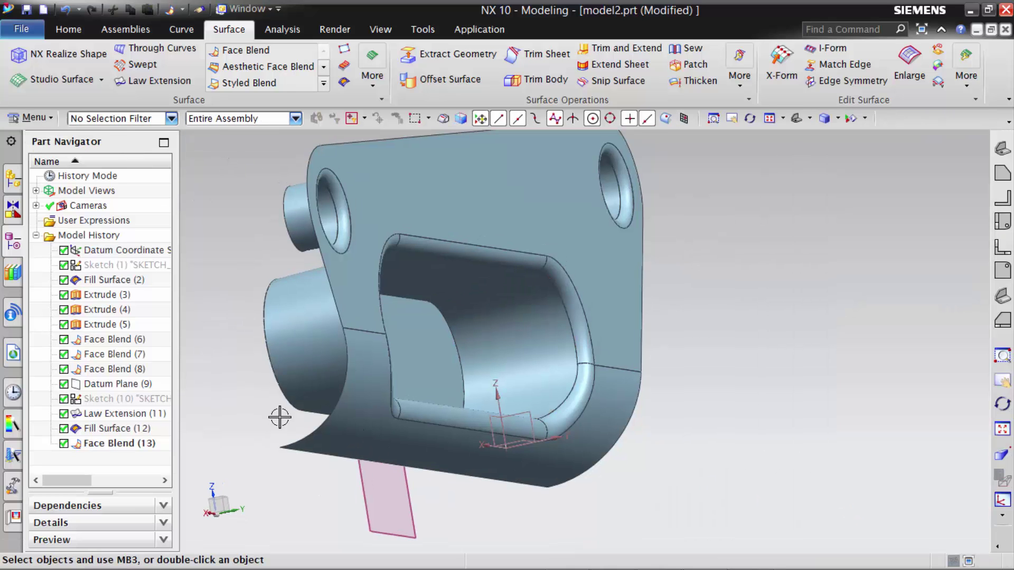
Step: Roll the history back to Fill Surface (12) and forward again, then delete Face Blend (13)
right_click(122, 430)
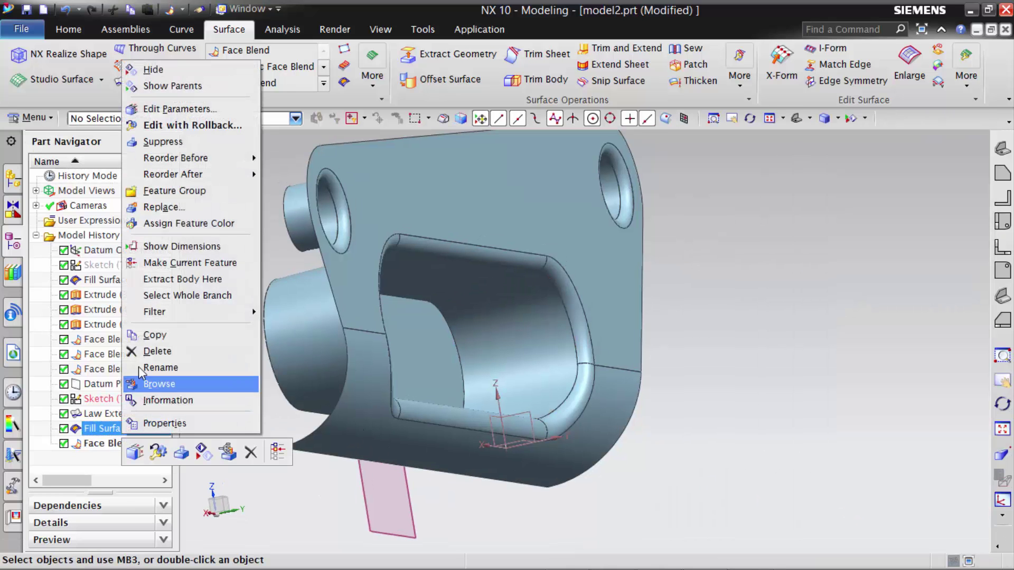
click(174, 263)
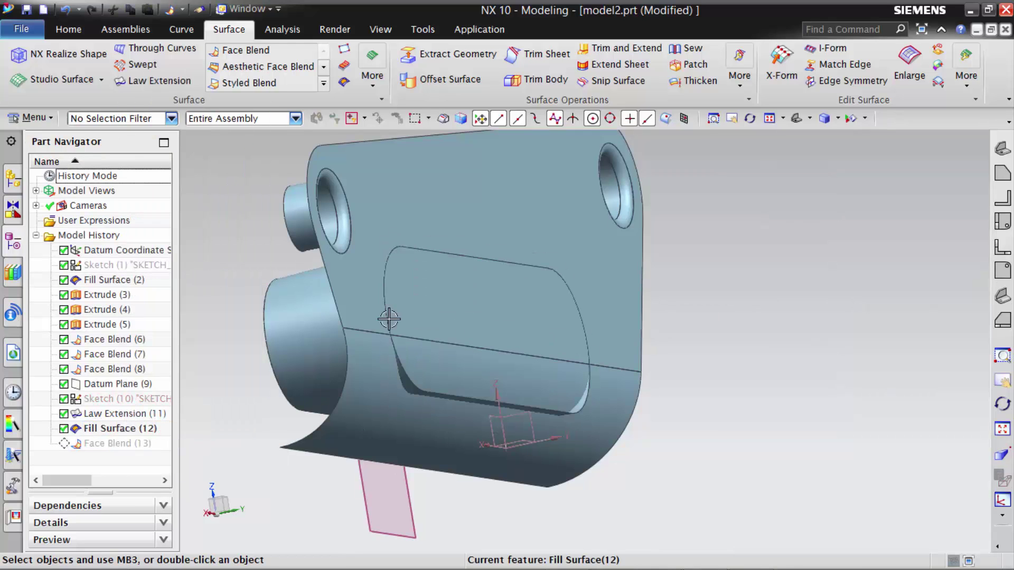
right_click(144, 445)
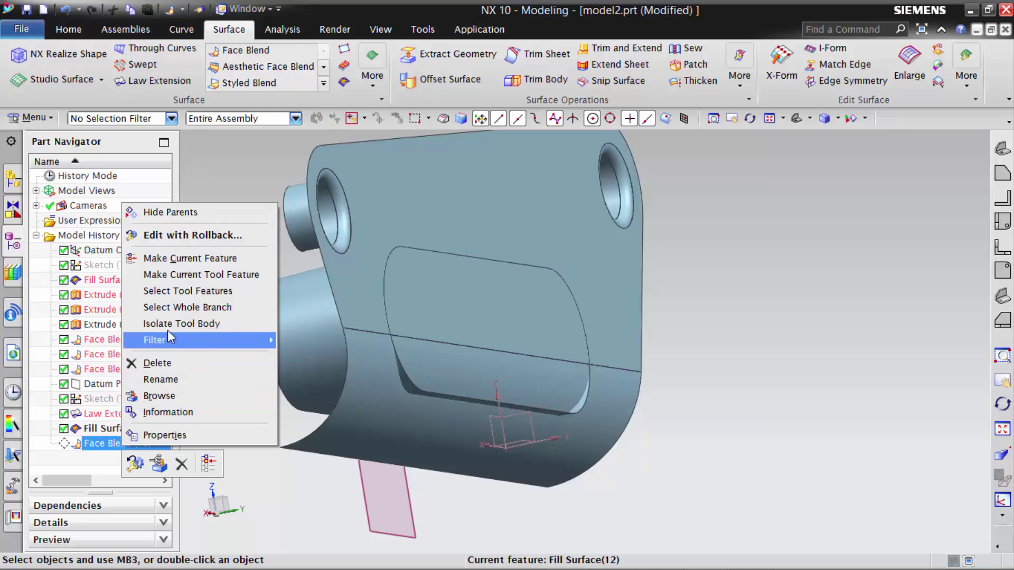
click(171, 260)
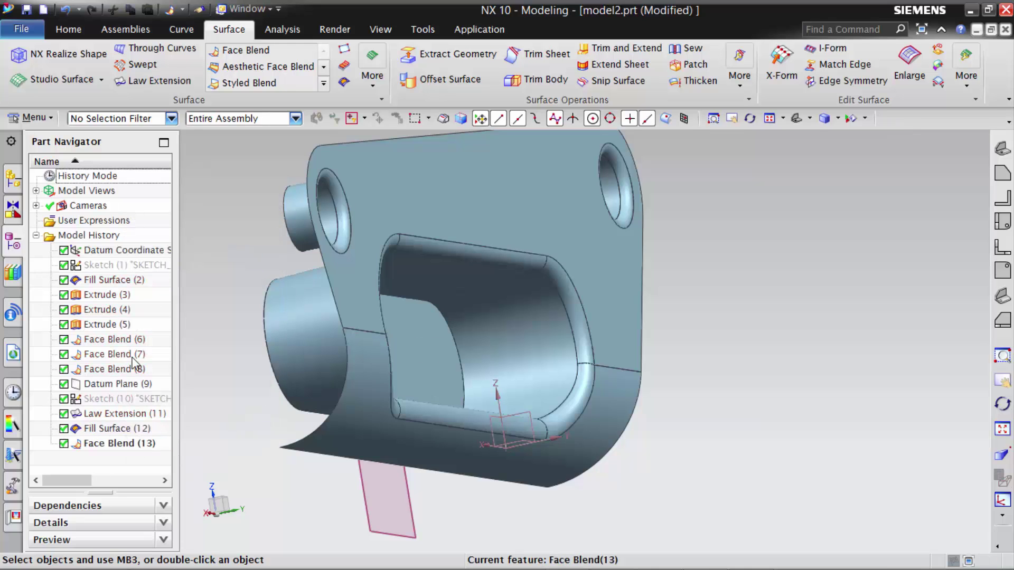
right_click(101, 448)
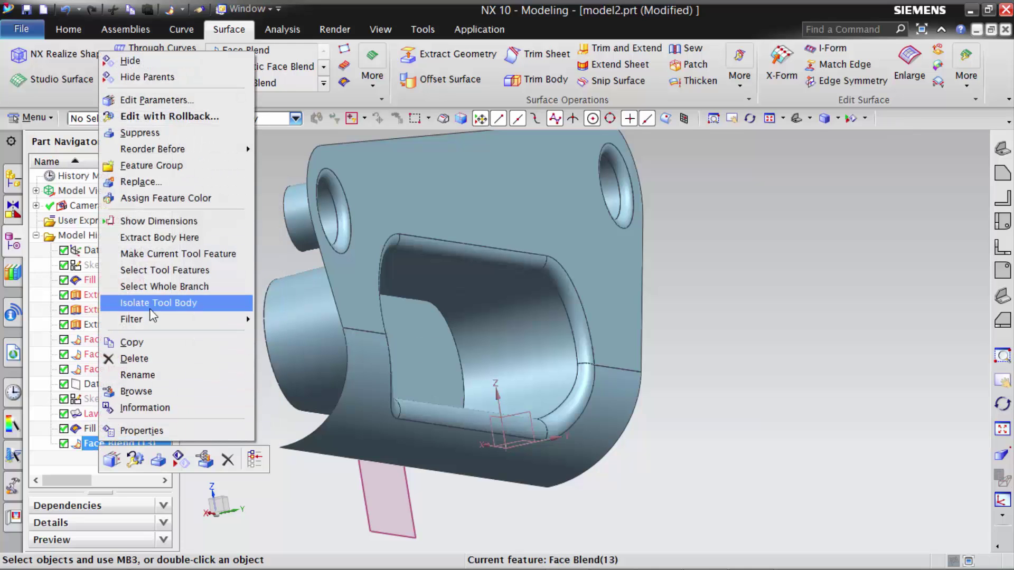
click(142, 359)
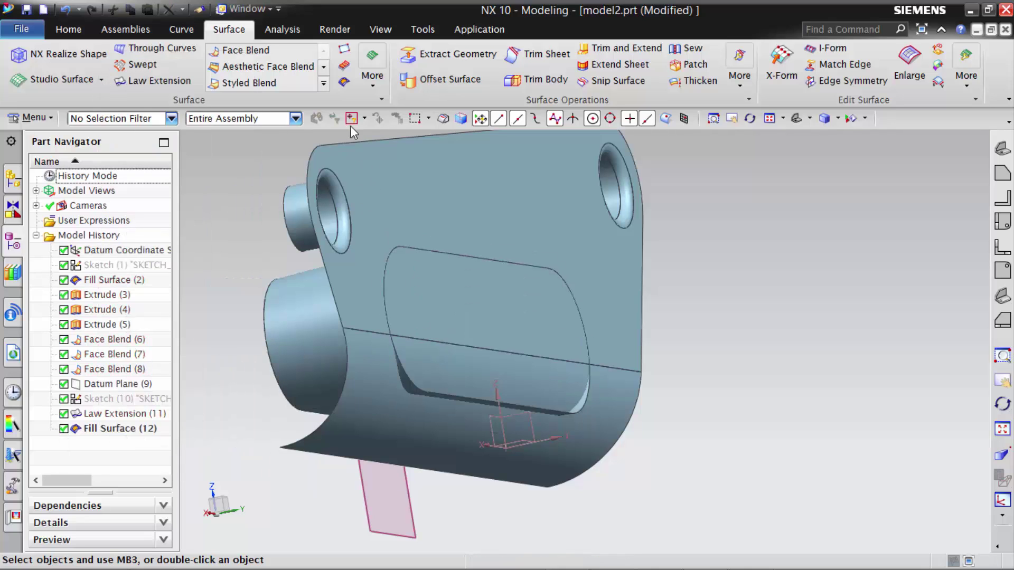
Step: Start a Face Blend with slot walls as chain 1 and the plate as chain 2, reversing chain 1
click(244, 49)
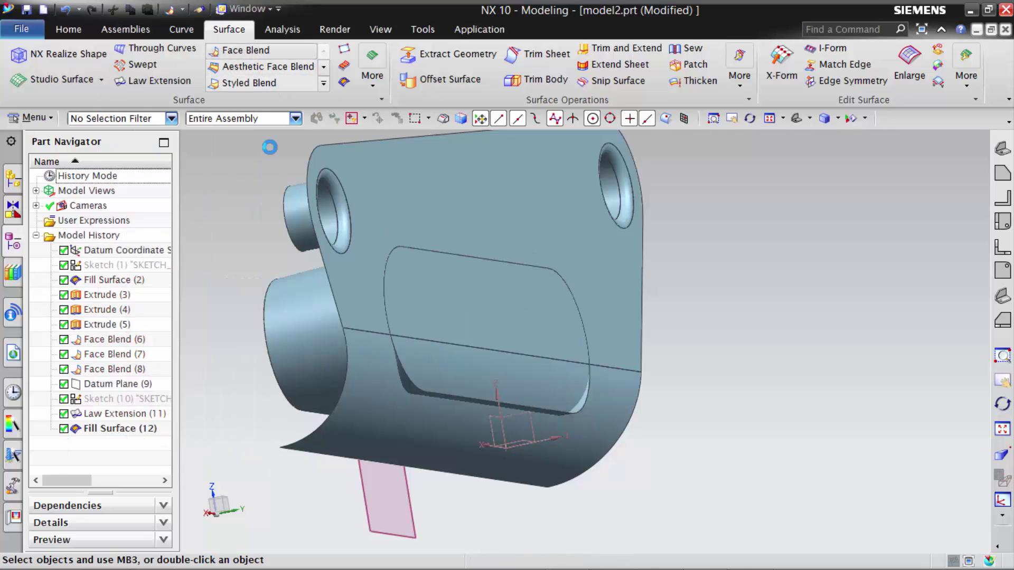
click(287, 313)
click(807, 290)
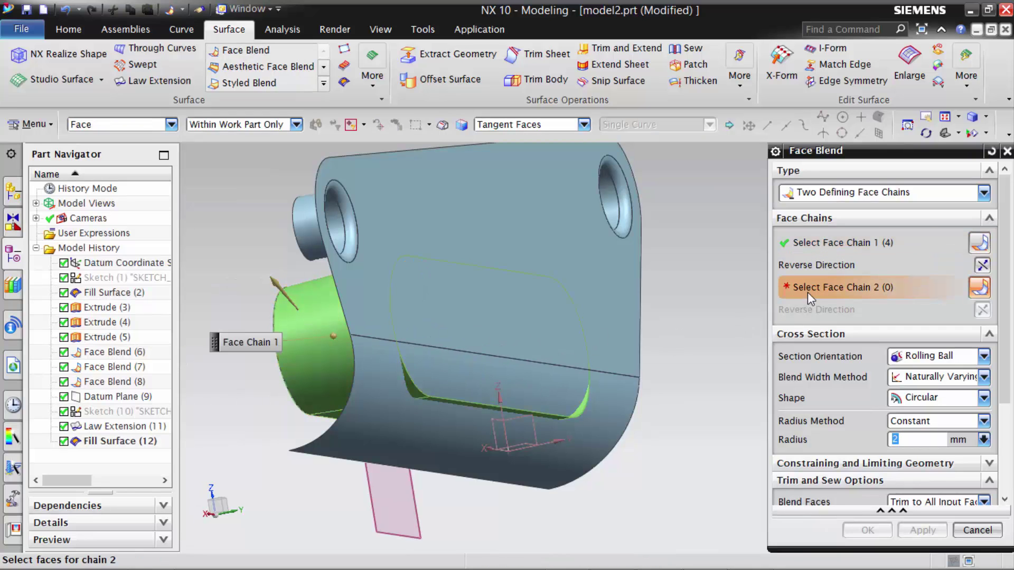
click(364, 333)
middle_drag(485, 345, 542, 363)
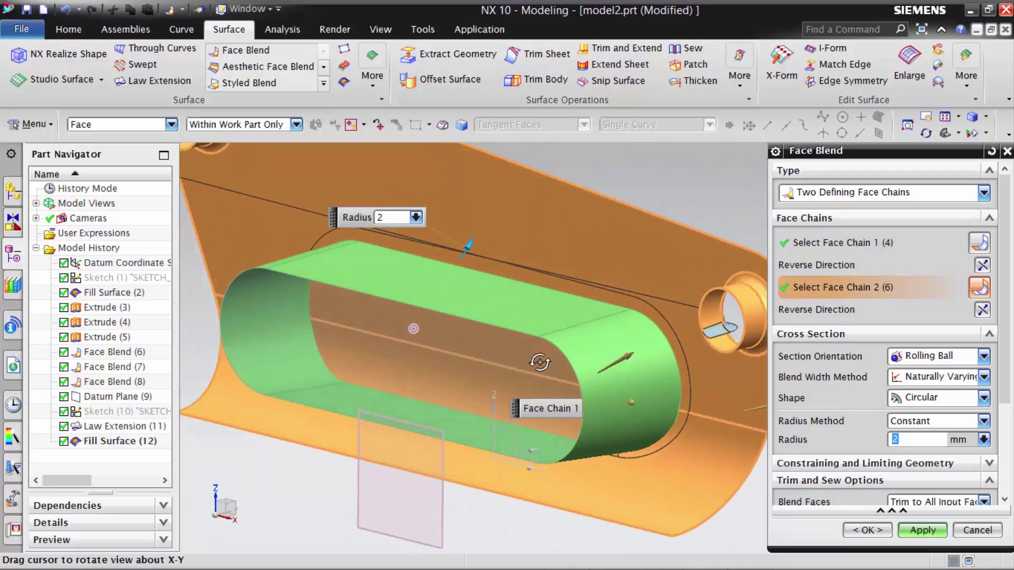
double_click(625, 361)
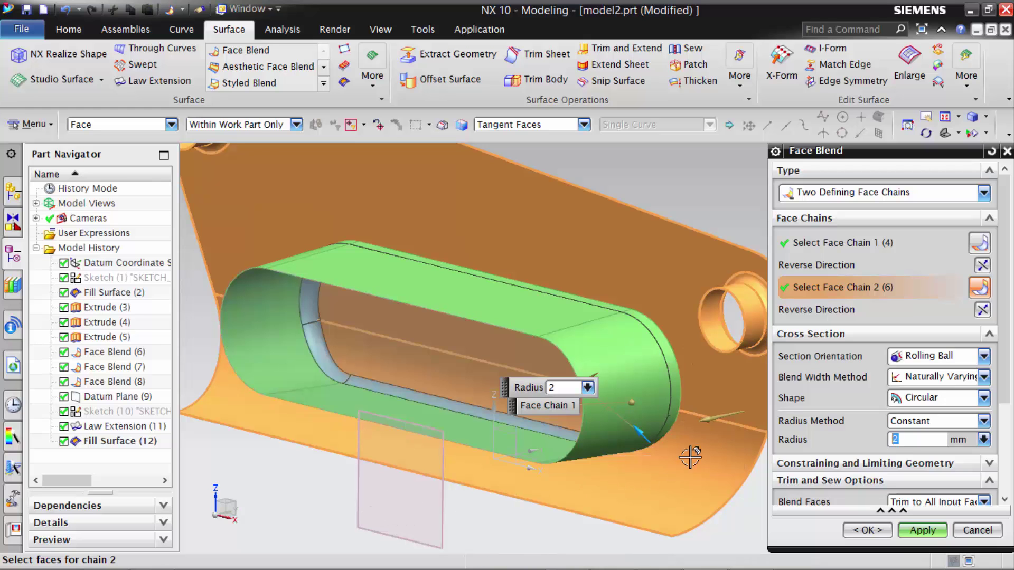
Step: Flip the face chain direction to fix the blend side and accept the 2 mm blend
scroll(604, 421, down, 3)
middle_drag(607, 430, 594, 436)
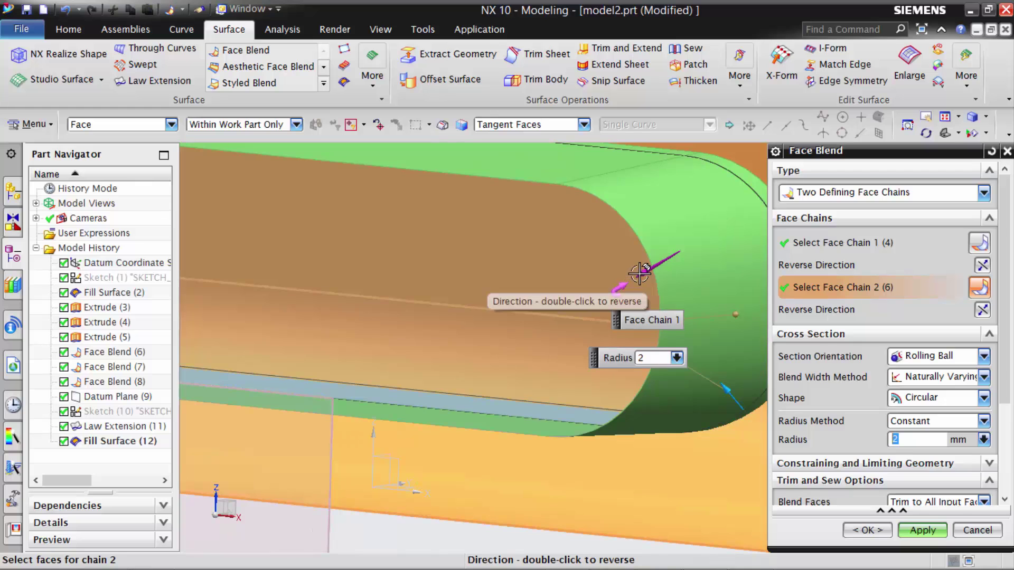
double_click(625, 296)
scroll(625, 297, up, 3)
middle_drag(611, 301, 563, 294)
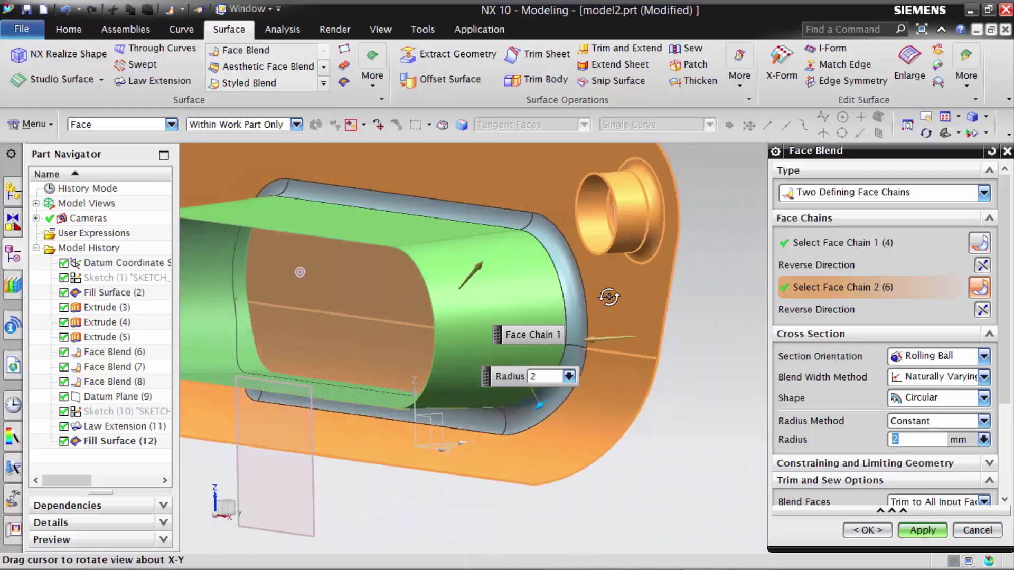
scroll(335, 328, down, 3)
middle_drag(335, 328, 501, 293)
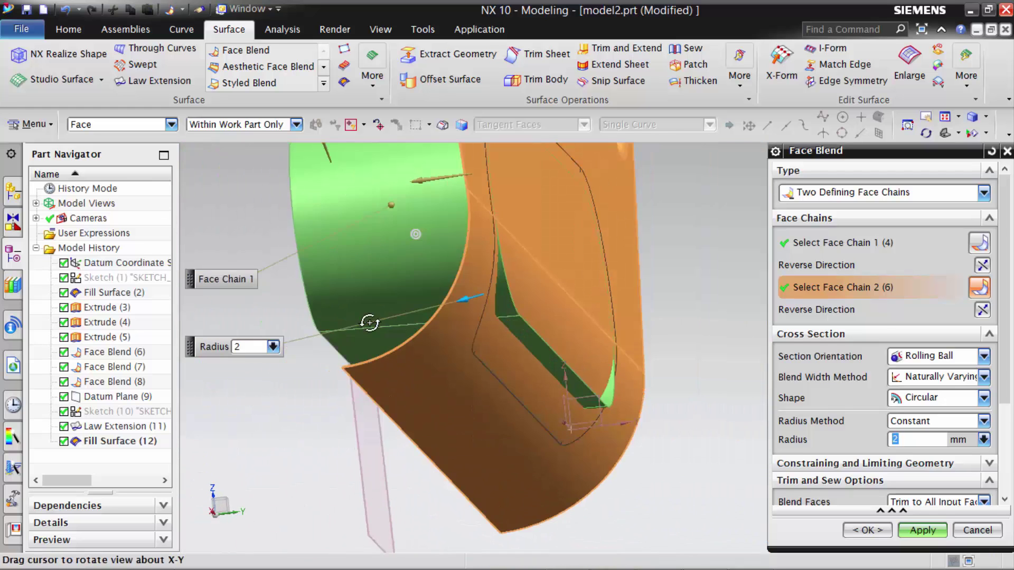
scroll(530, 332, up, 3)
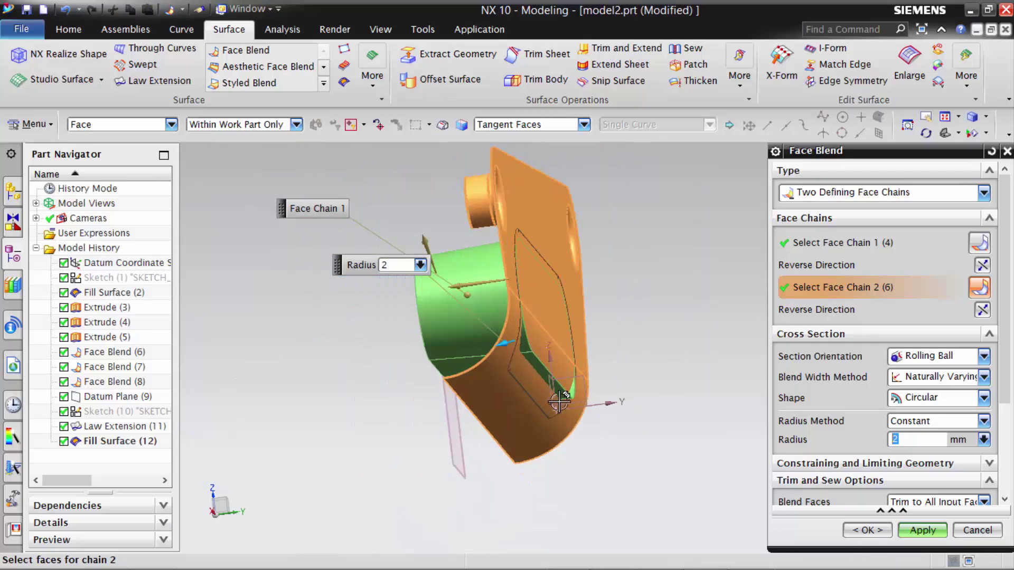
middle_drag(529, 332, 570, 317)
click(866, 530)
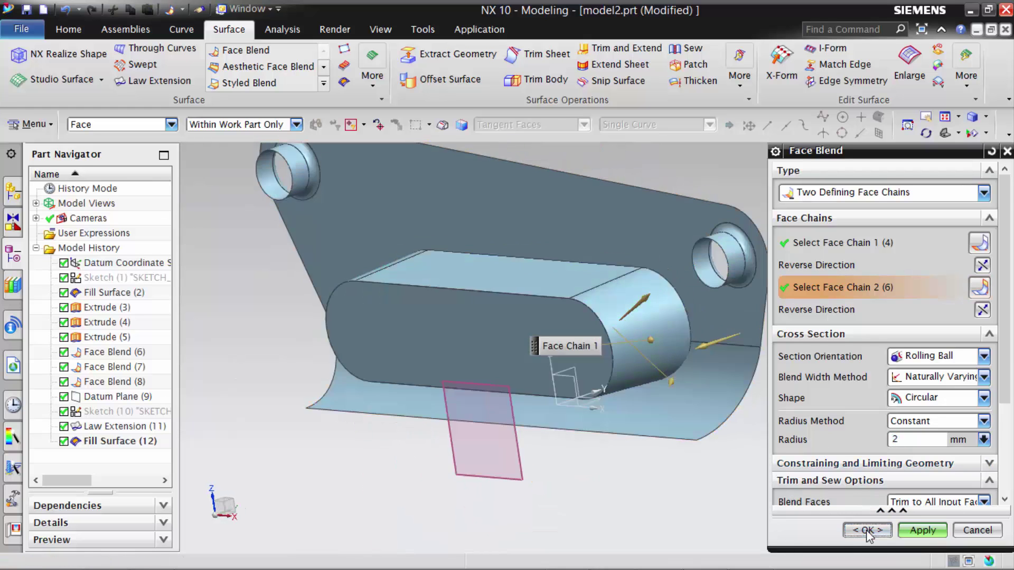
scroll(533, 394, up, 2)
scroll(534, 394, down, 3)
middle_drag(534, 394, 477, 276)
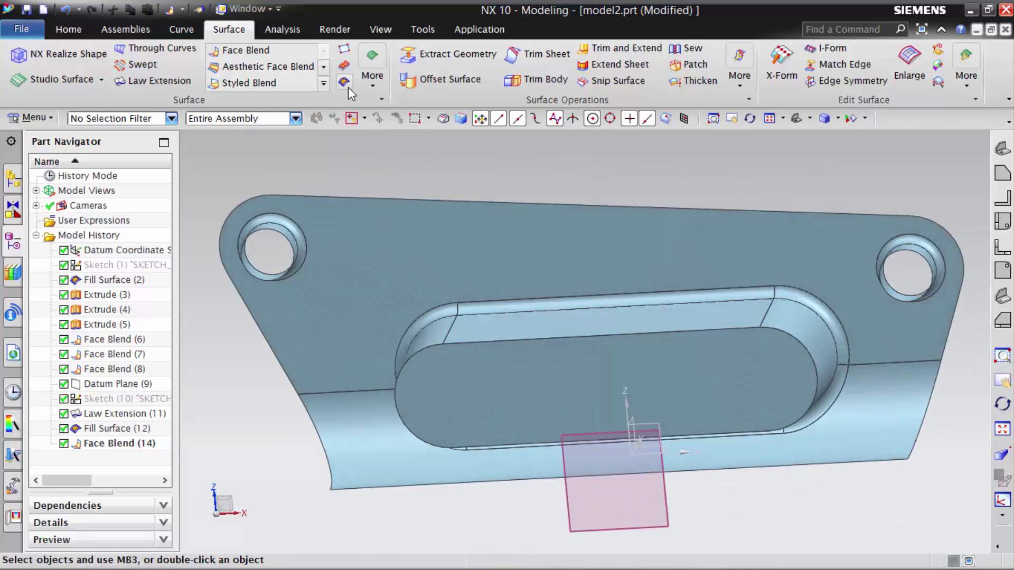
Step: Blend the sheet body into the slot's flat top face with a 4 mm radius
click(245, 50)
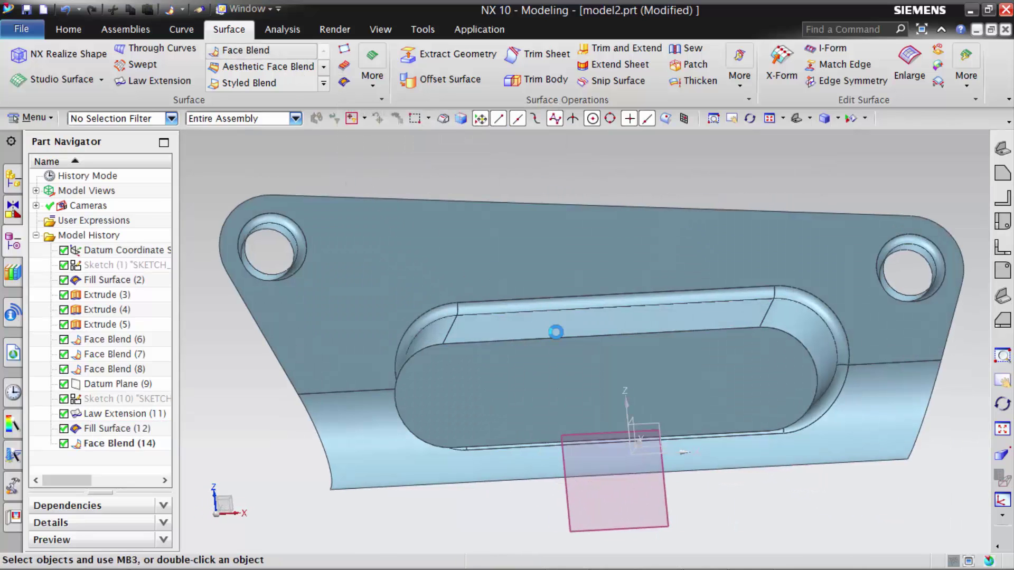
click(557, 327)
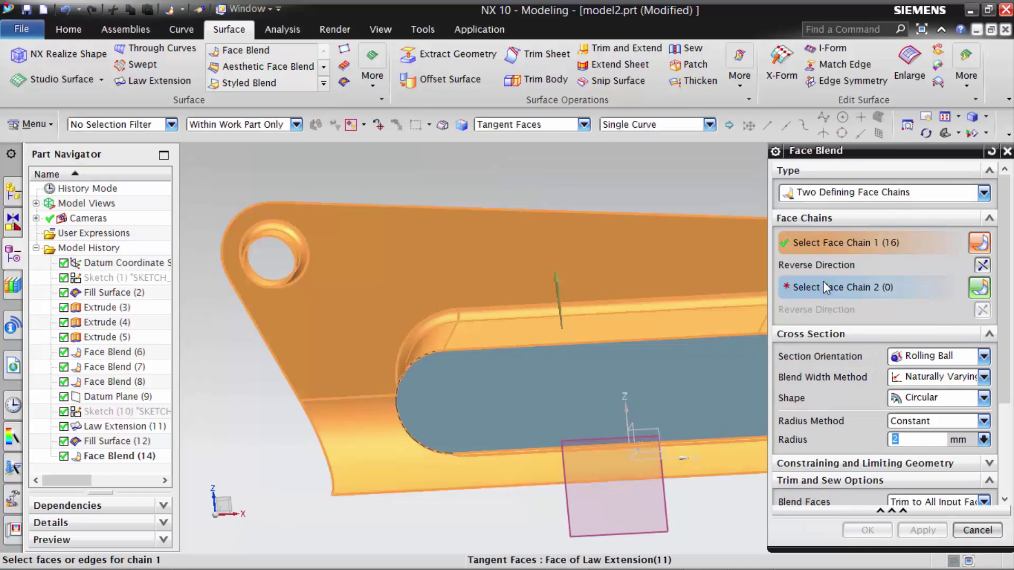
click(638, 369)
mouse_move(489, 369)
middle_down()
mouse_move(481, 349)
mouse_move(661, 354)
middle_up()
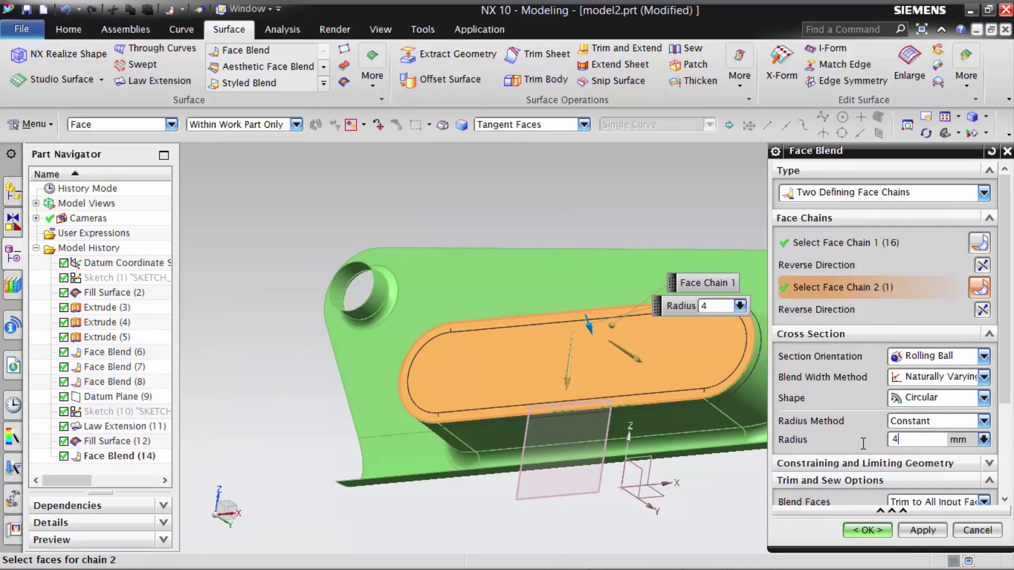
key(Return)
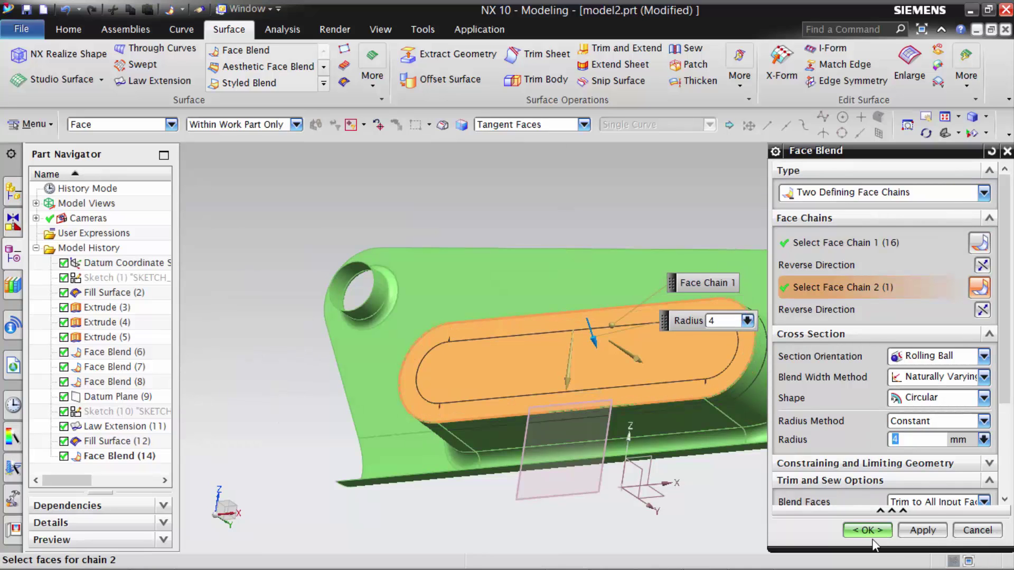
click(868, 530)
scroll(729, 469, down, 3)
scroll(726, 472, down, 2)
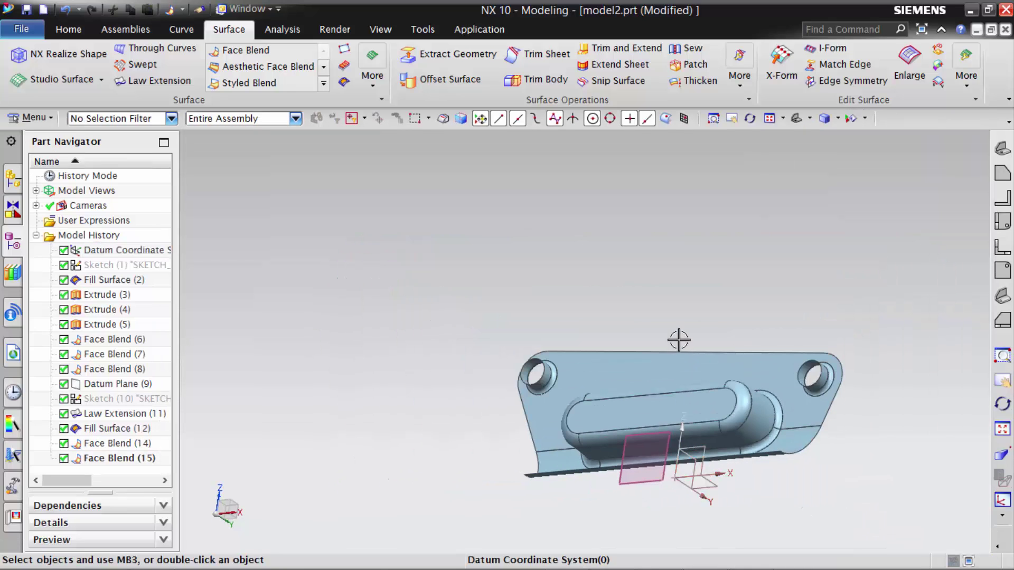
Step: Hide Datum Plane (9) below the slot
middle_drag(679, 340, 671, 353)
mouse_move(740, 450)
middle_down()
mouse_move(674, 451)
mouse_move(604, 397)
mouse_move(663, 465)
middle_up()
click(612, 454)
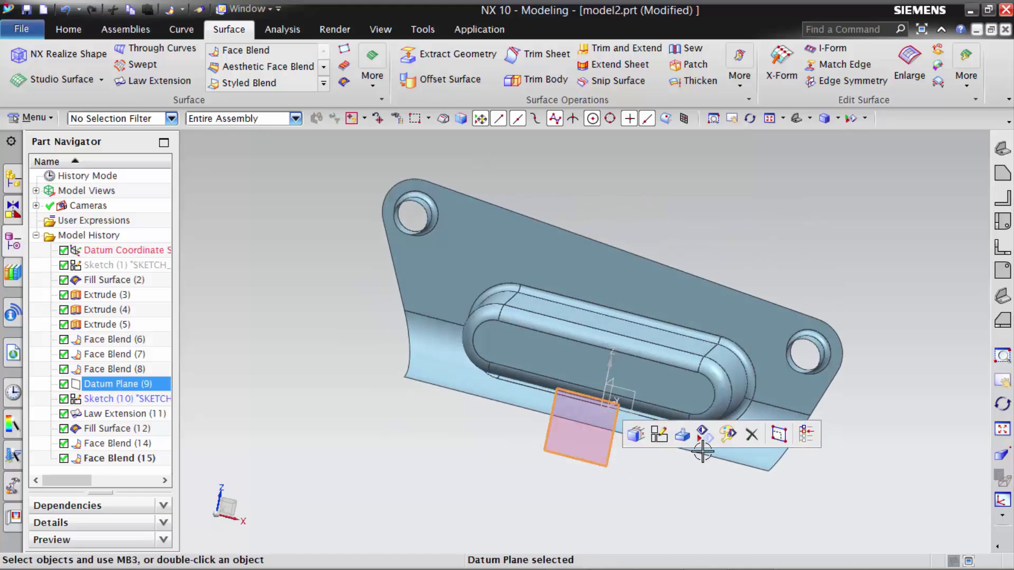
click(703, 434)
Step: Open Thicken with all 21 sheet faces at a 2 mm offset
mouse_move(611, 470)
middle_down()
mouse_move(630, 458)
mouse_move(553, 473)
mouse_move(588, 480)
mouse_move(662, 386)
middle_up()
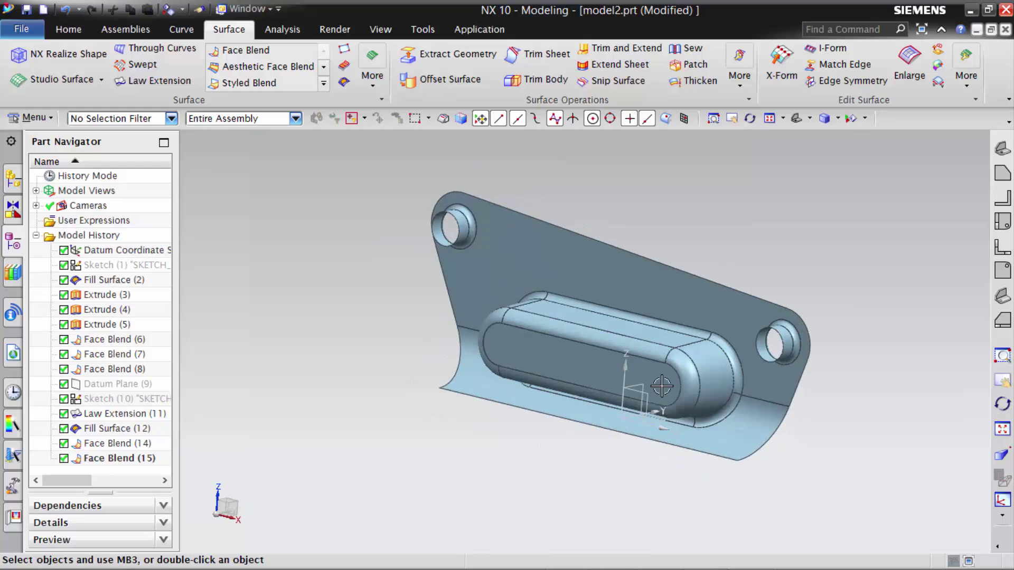
scroll(702, 317, down, 2)
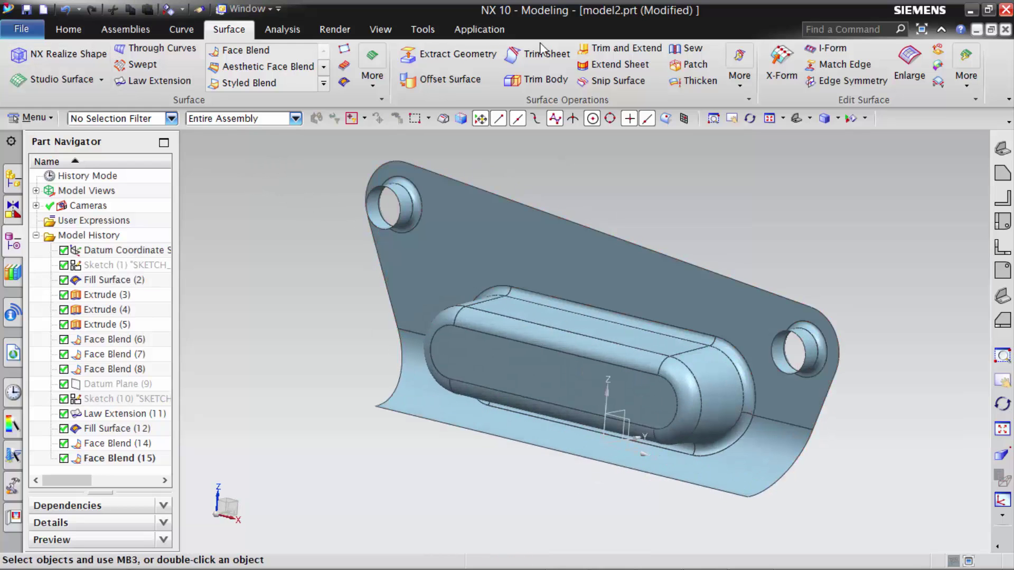
click(696, 80)
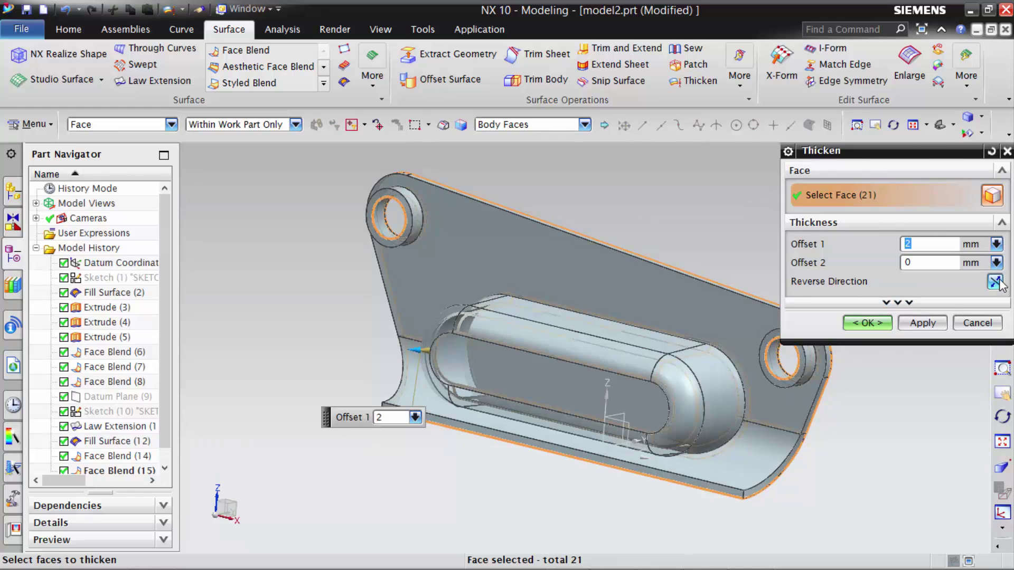
Step: Thicken the sheet 2 mm in the reversed direction, then hide the Face Blend (15) sheet body
click(996, 283)
click(868, 323)
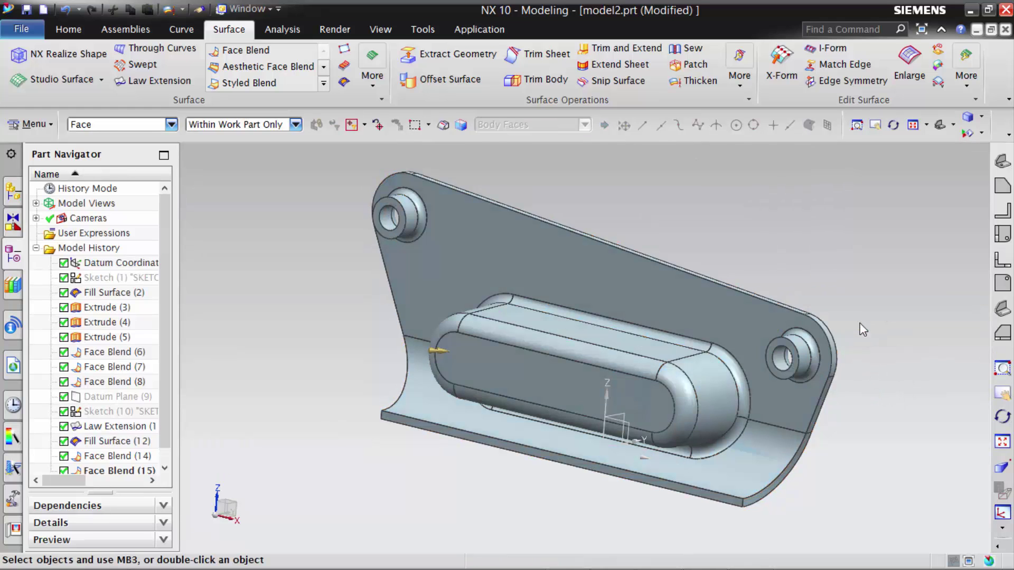
scroll(132, 446, down, 1)
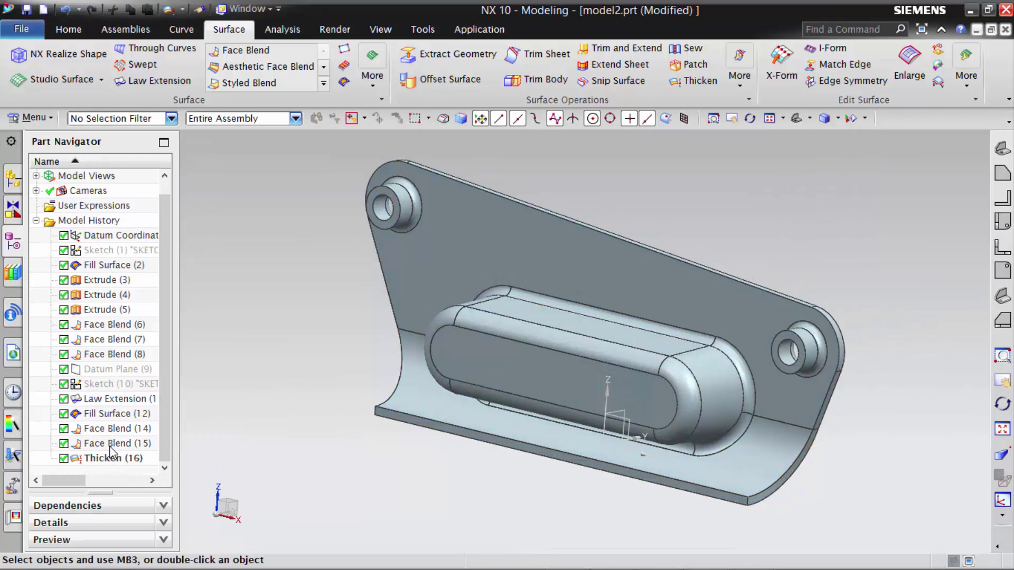
right_click(110, 448)
click(204, 465)
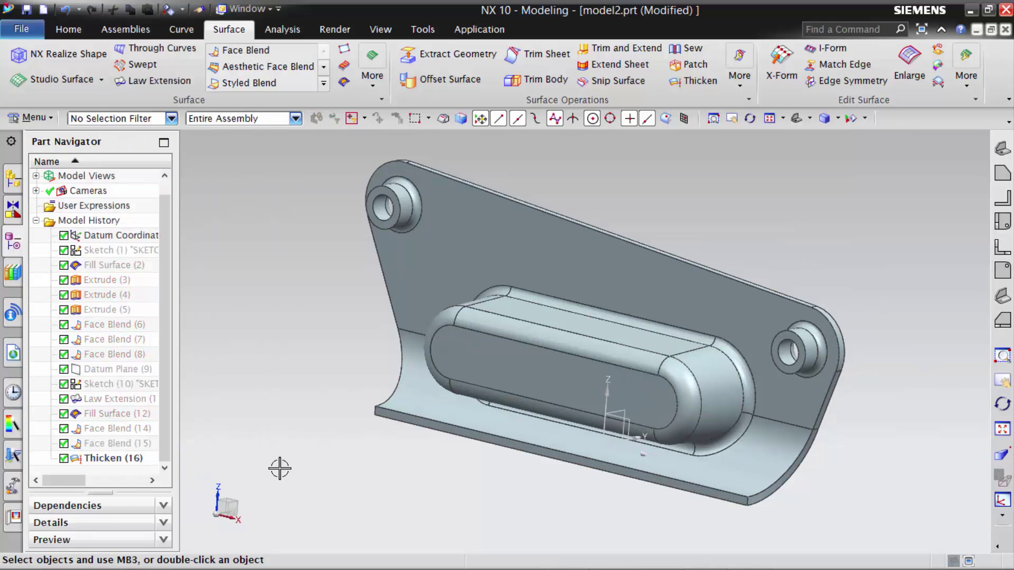
Step: Blend the lower-left and lower-right flange corner edges with a 10 mm radius
click(69, 29)
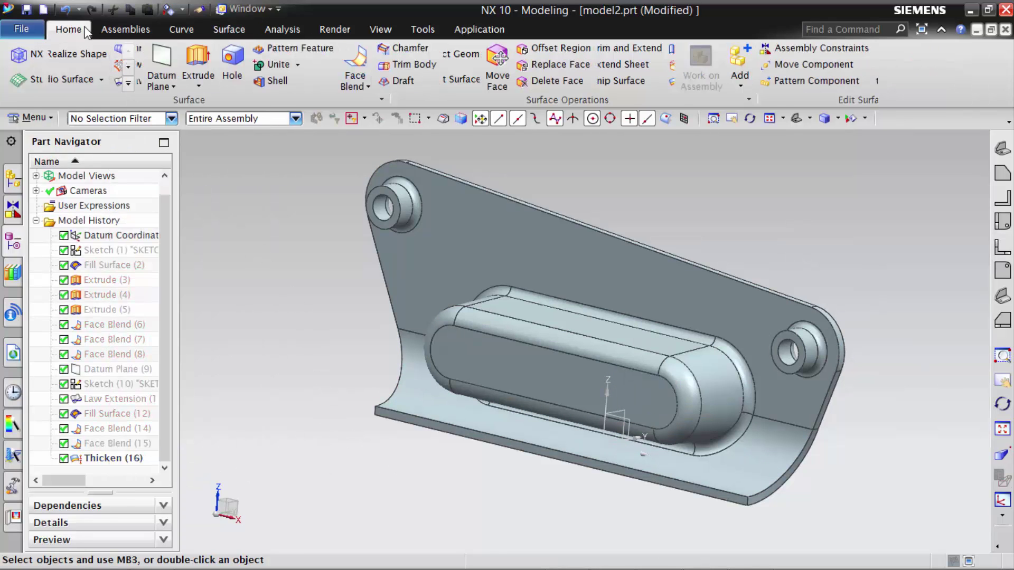
click(359, 84)
click(366, 108)
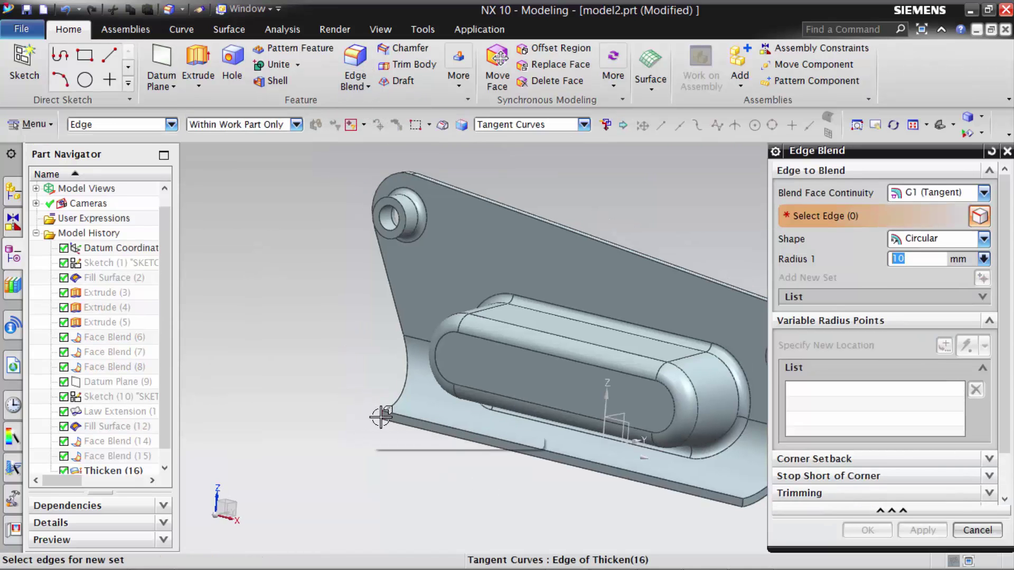
click(381, 414)
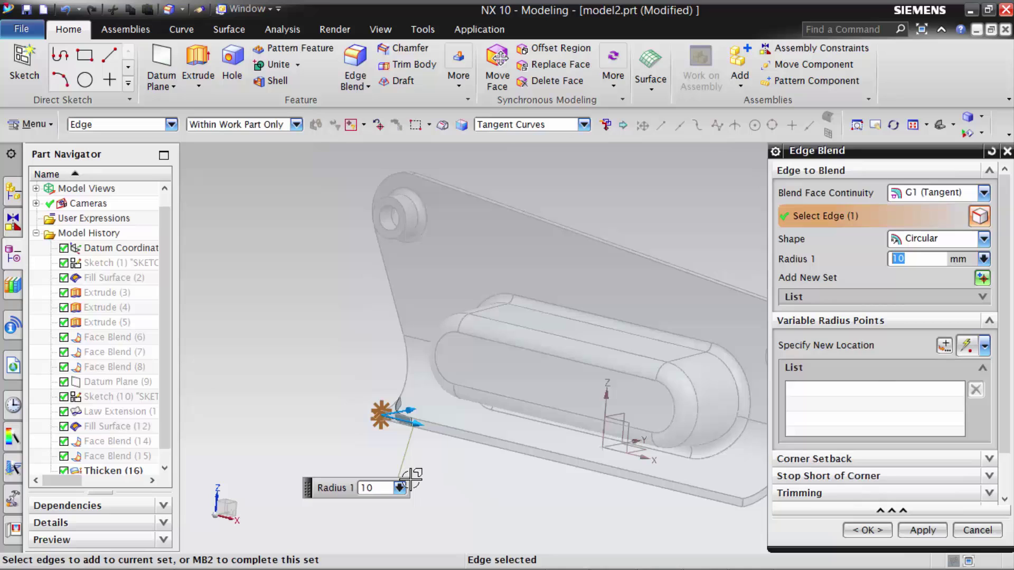
click(743, 503)
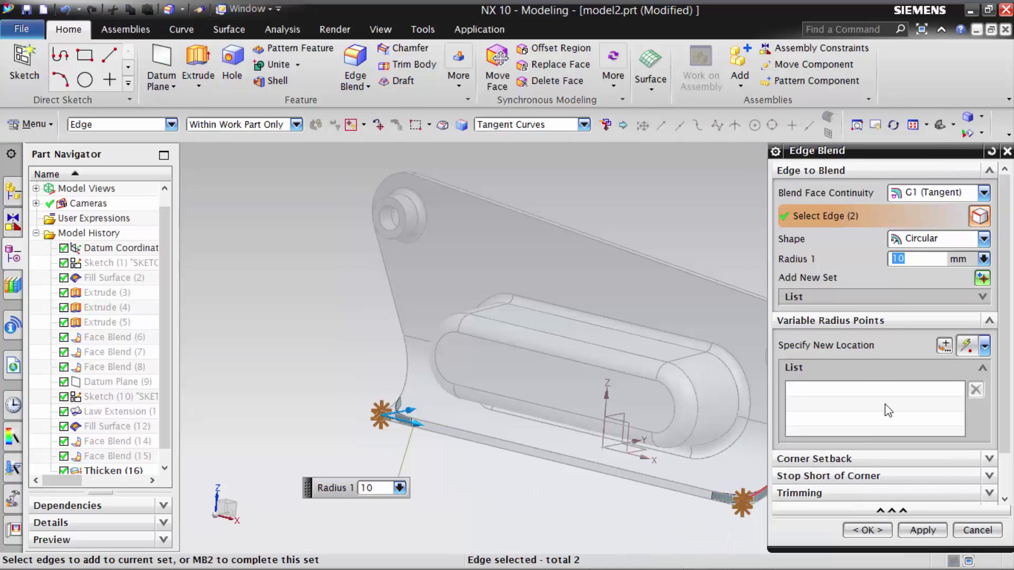
click(866, 529)
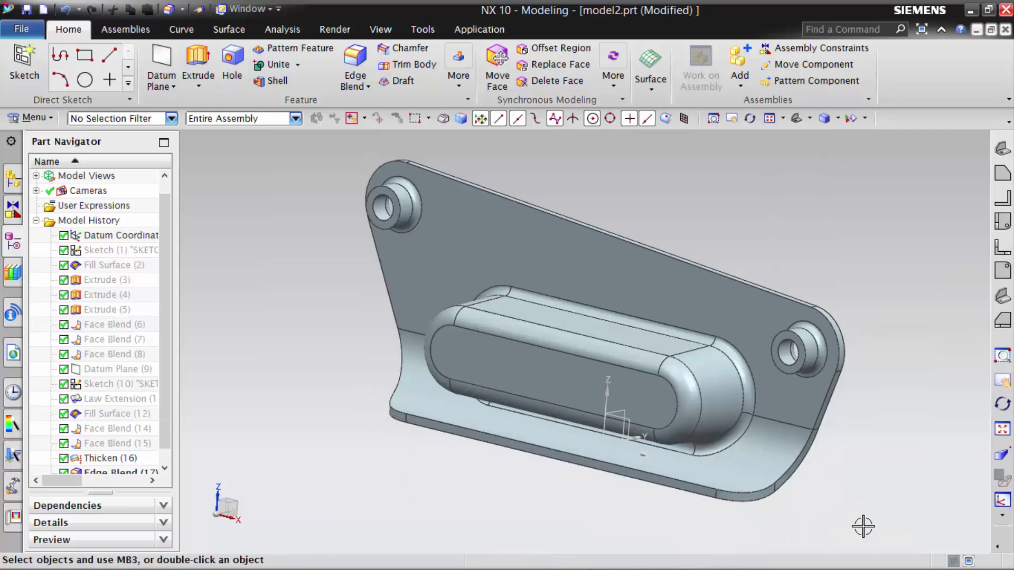